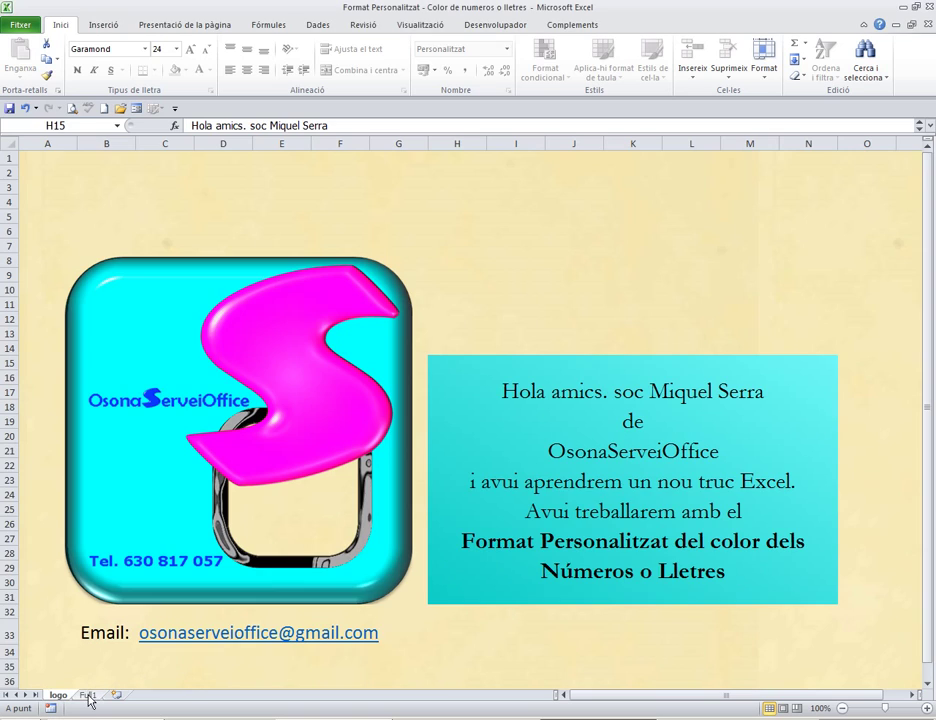
Switch to the Full1 sheet with the custom colour-format codes and 56-colour palette.
left_click(89, 694)
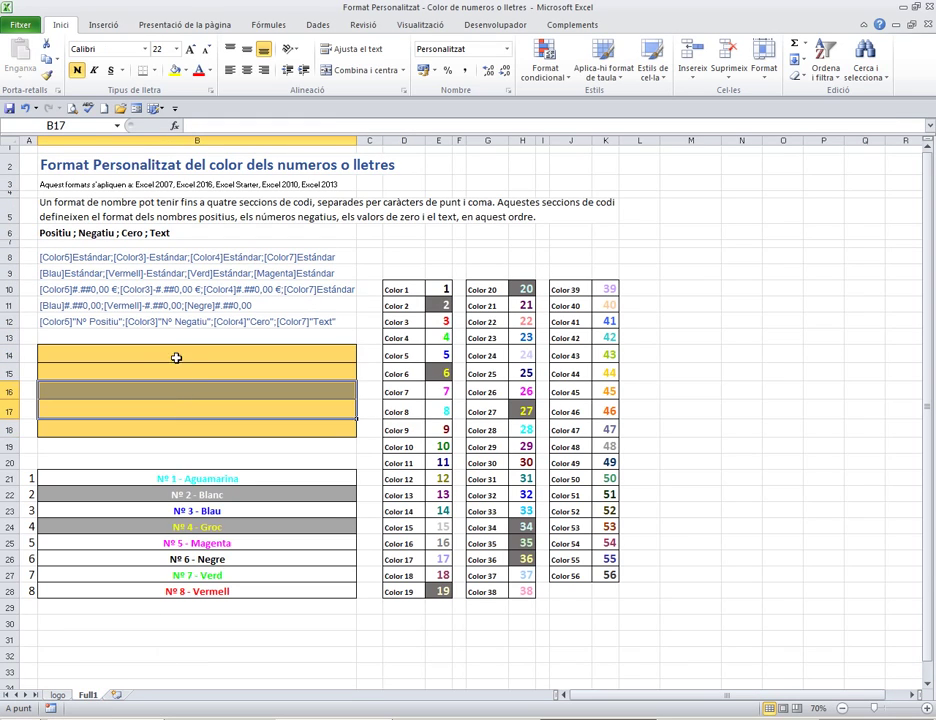
left_click(180, 391)
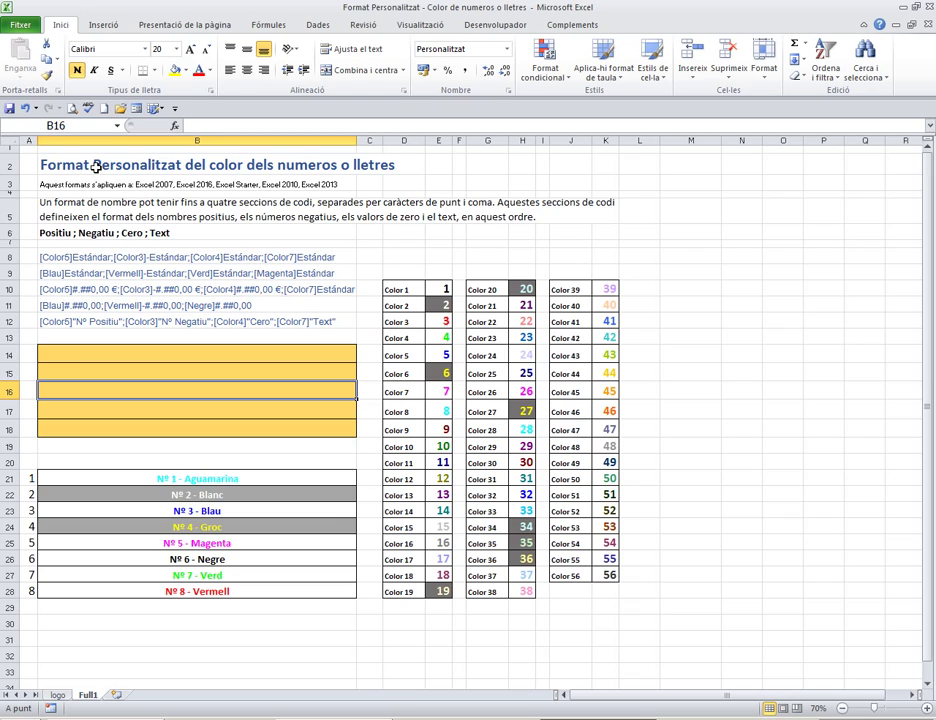
left_click(75, 212)
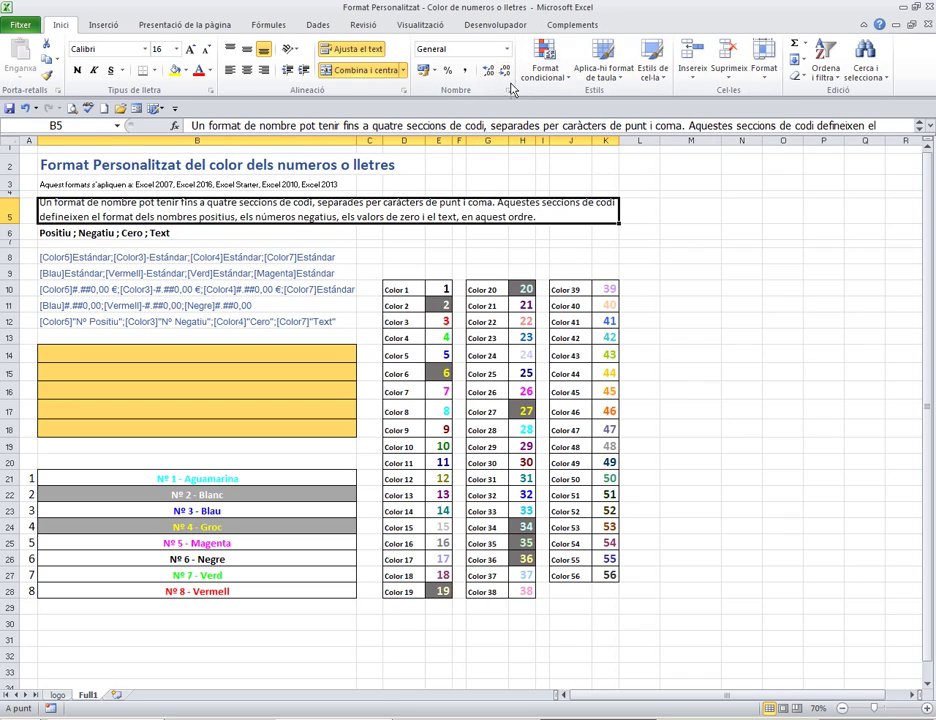
left_click(509, 90)
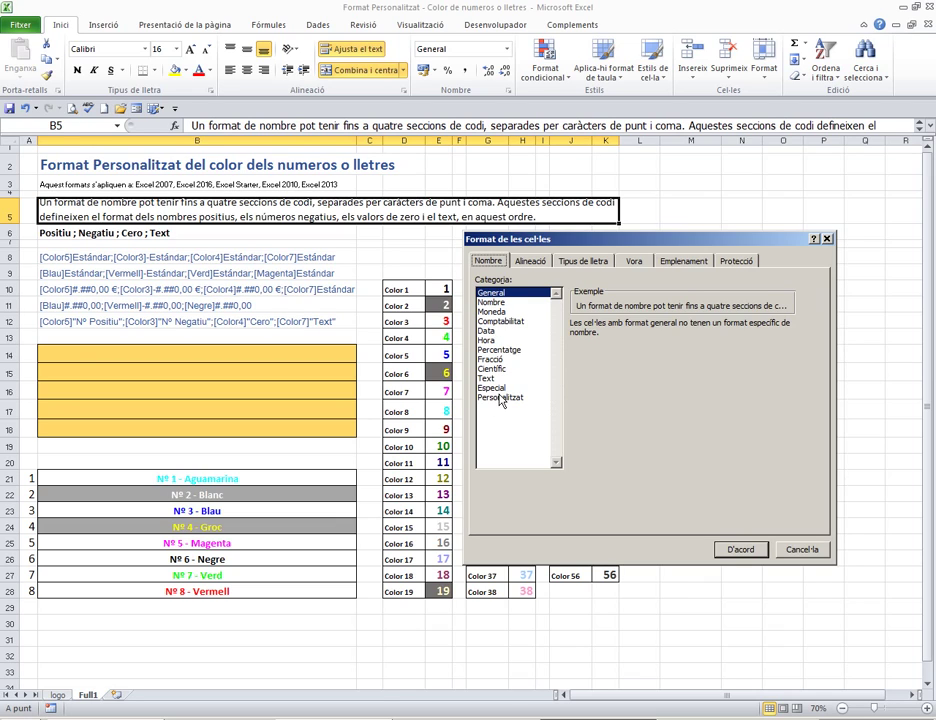
left_click(500, 398)
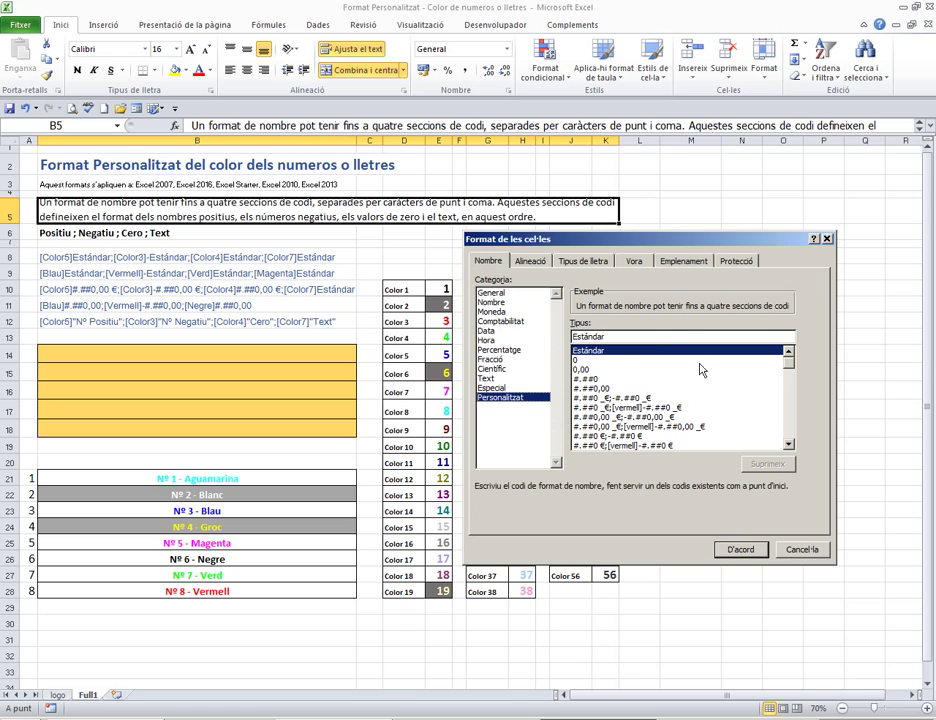
mouse_move(789, 364)
left_mouse_down()
mouse_move(792, 379)
mouse_move(800, 366)
left_mouse_up()
left_click(801, 550)
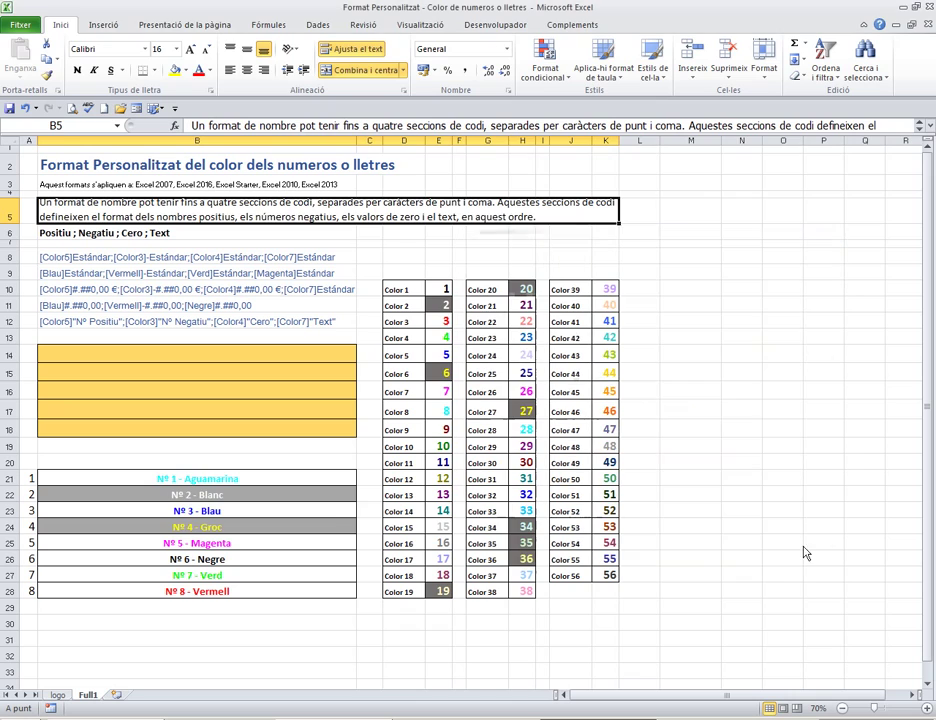
left_click(782, 305)
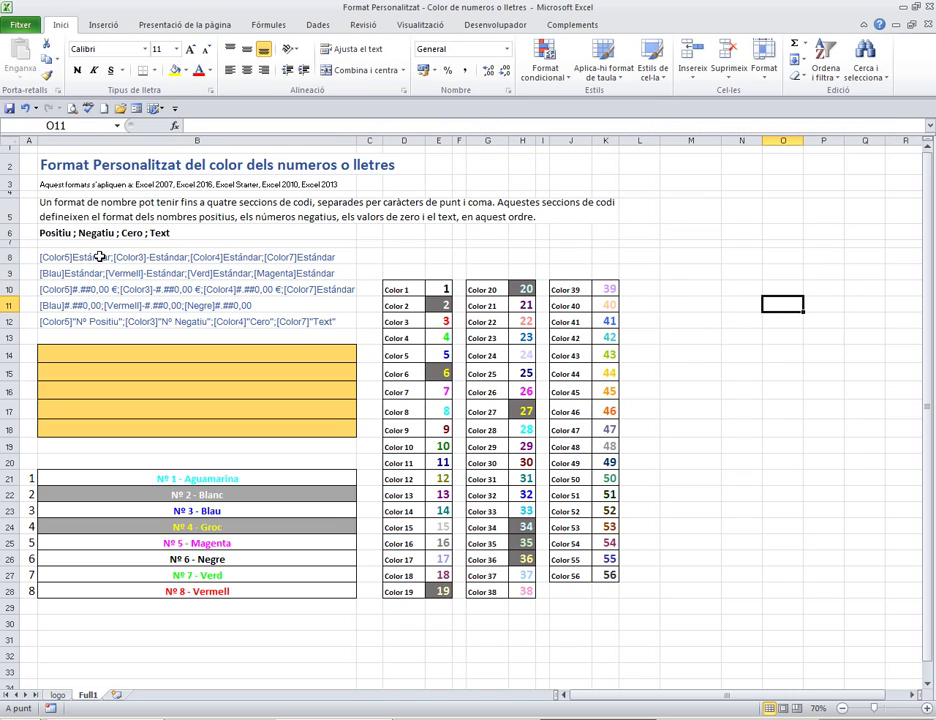
left_click(128, 356)
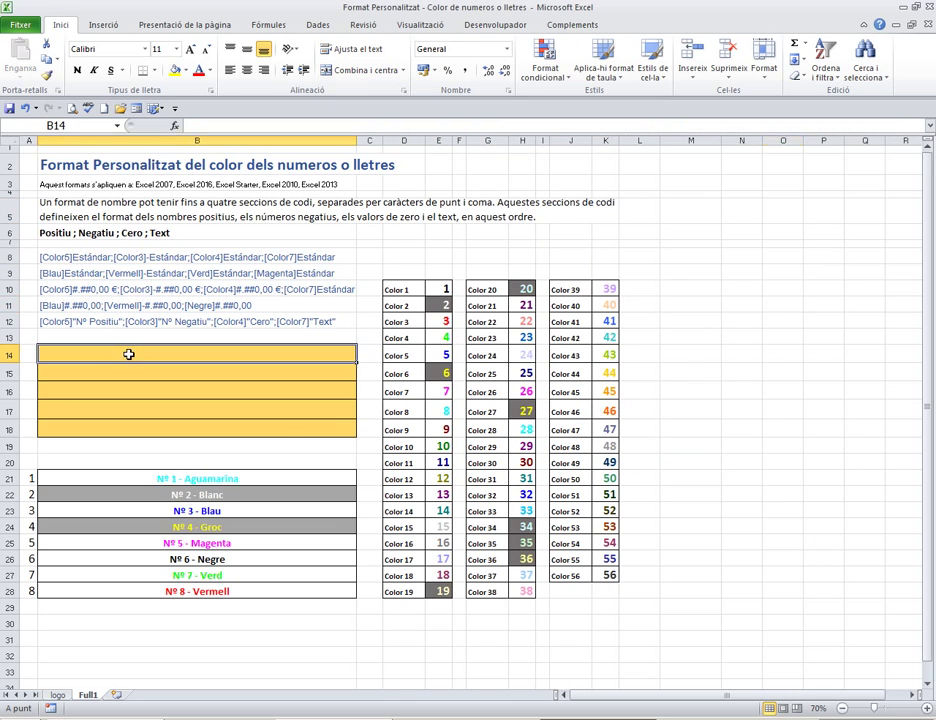
left_click(197, 232)
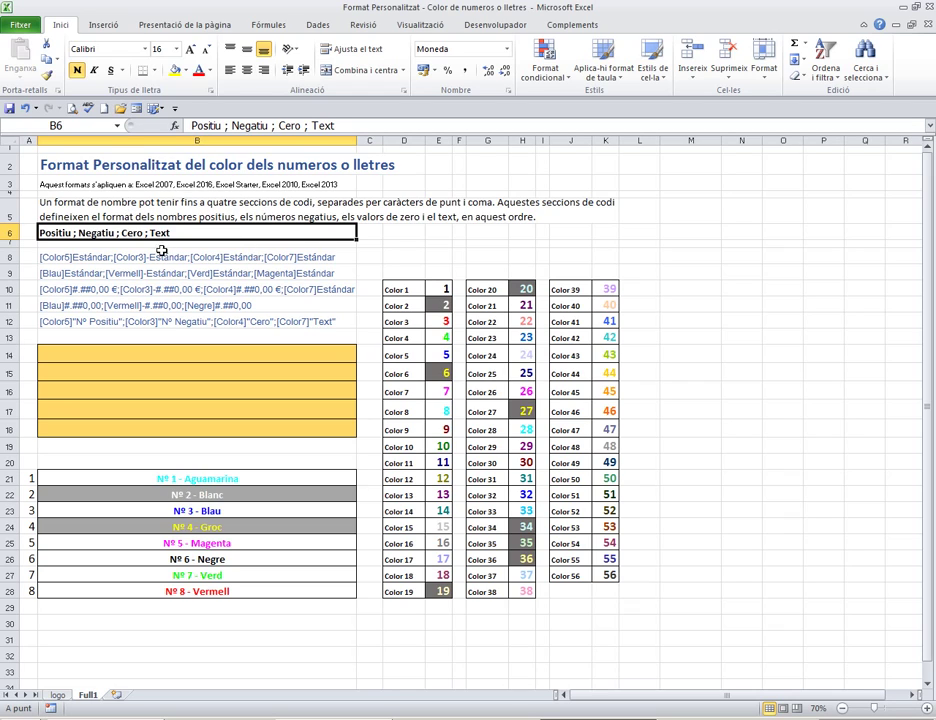
double_click(52, 232)
double_click(52, 232)
left_click(75, 233)
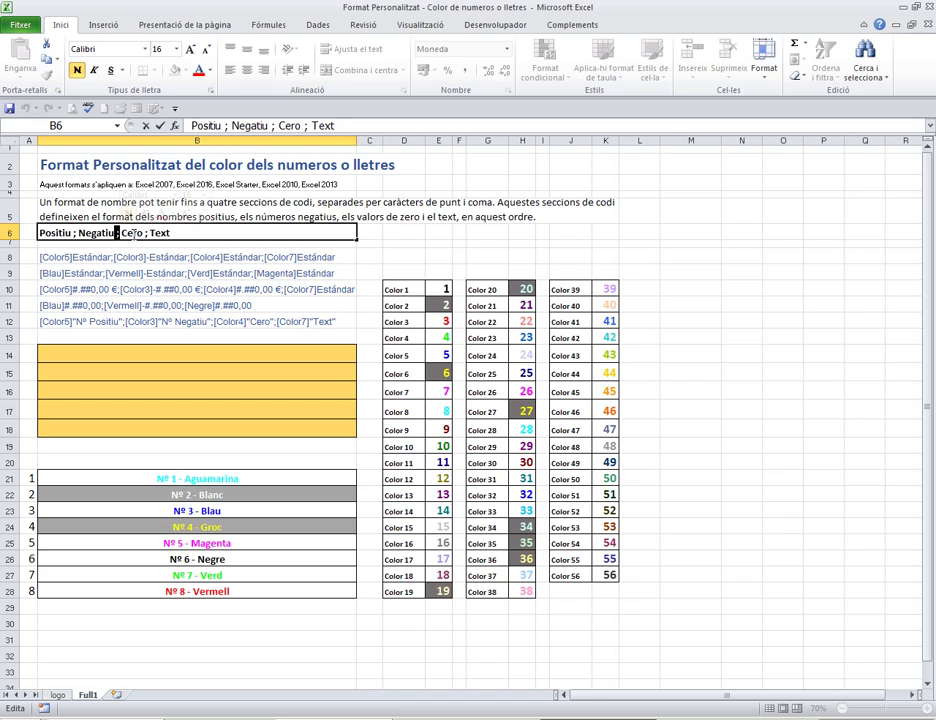
double_click(135, 233)
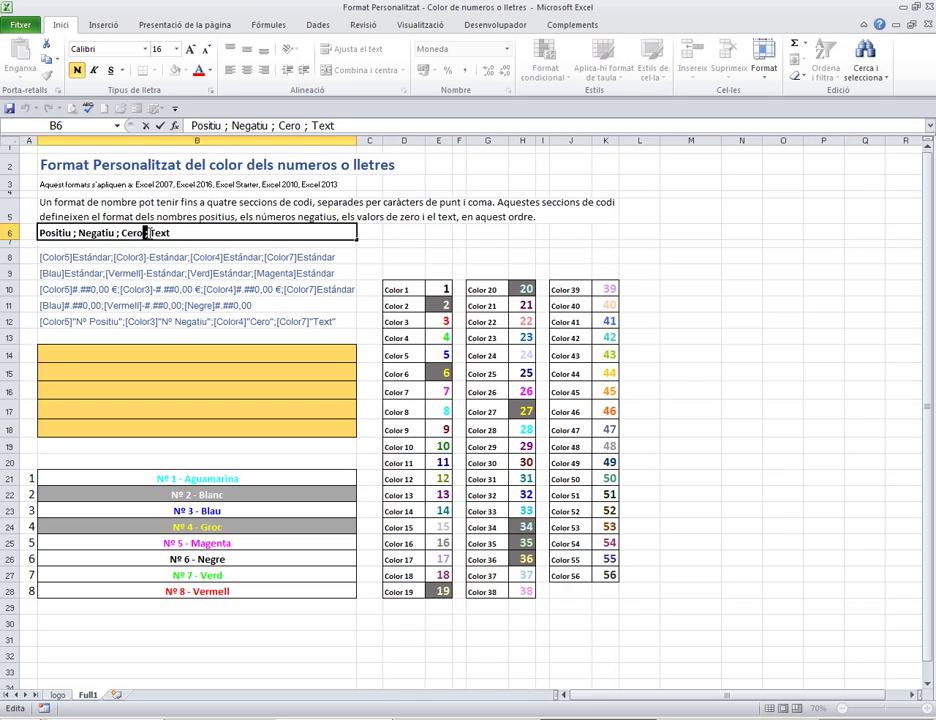
double_click(162, 233)
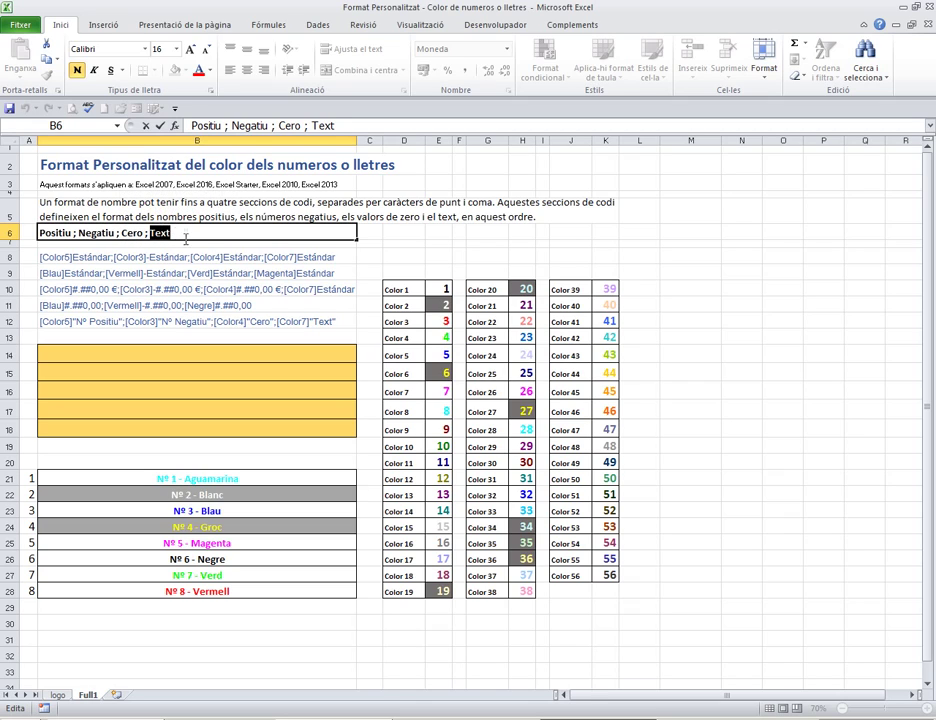
left_click(128, 257)
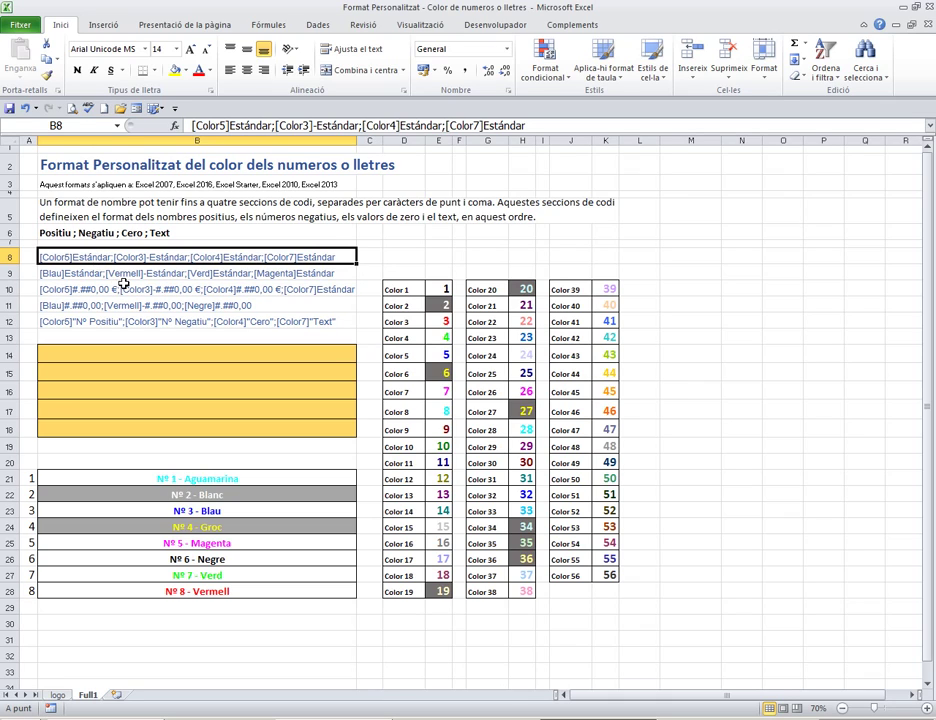
left_click(87, 208)
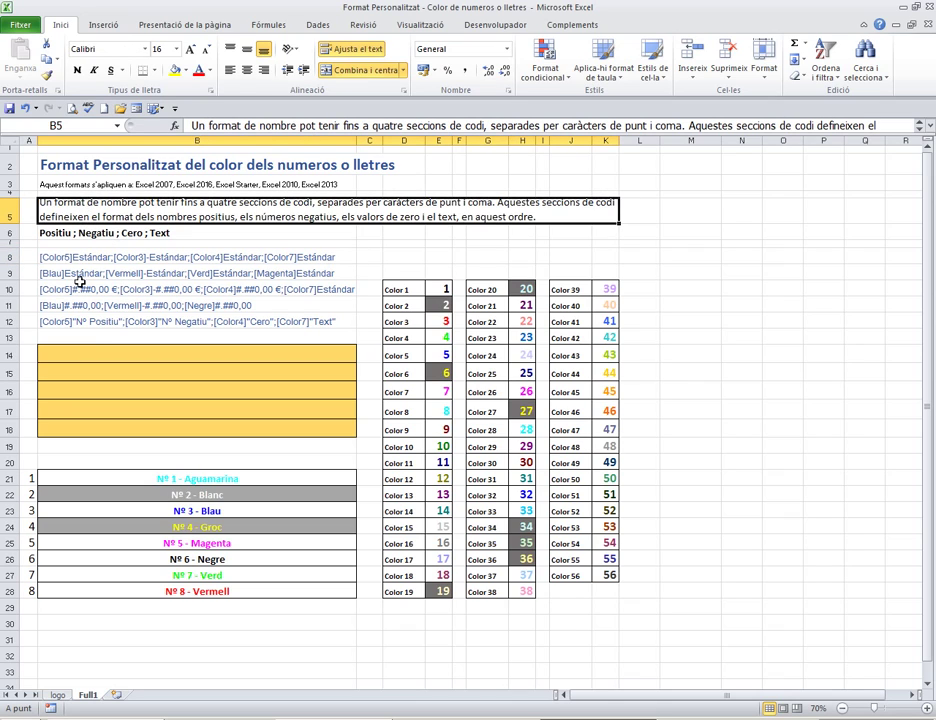
left_click(125, 350)
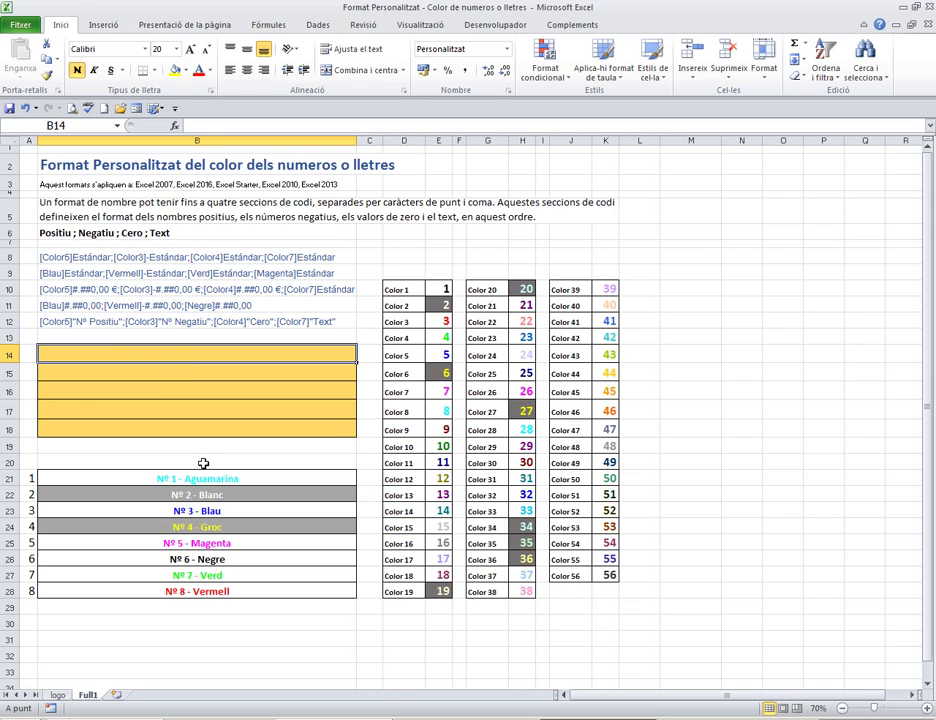
Enter 1500 and then -1500 in B14, undoing a mistaken entry in B15.
type("1500")
key("Return")
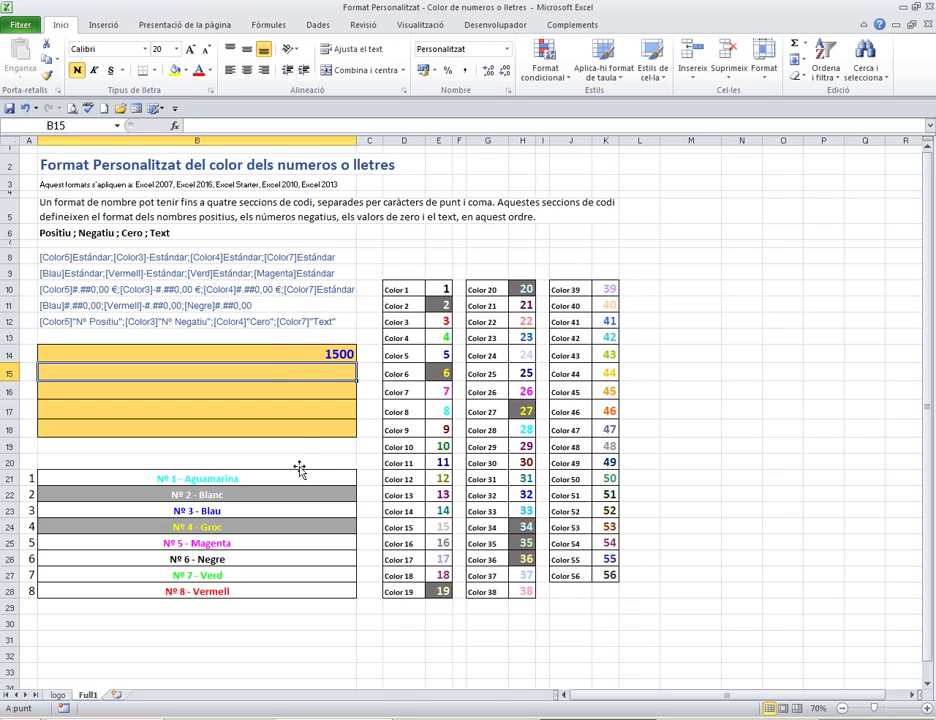
type("-15")
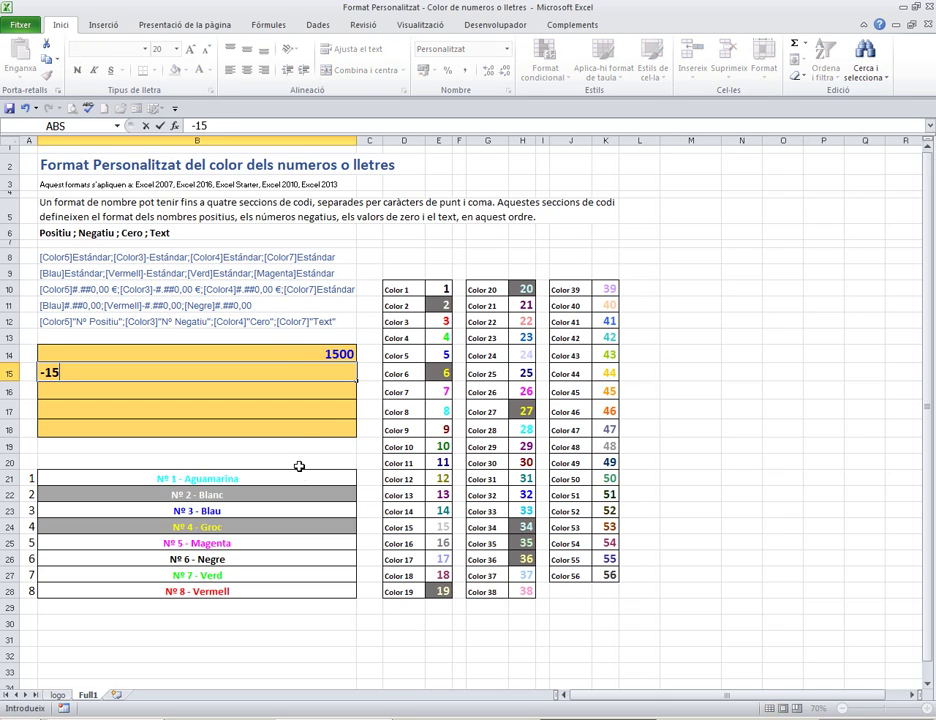
type("00")
key("BackSpace")
key("BackSpace")
key("BackSpace")
key("BackSpace")
key("BackSpace")
key("Escape")
key("Up")
type("15")
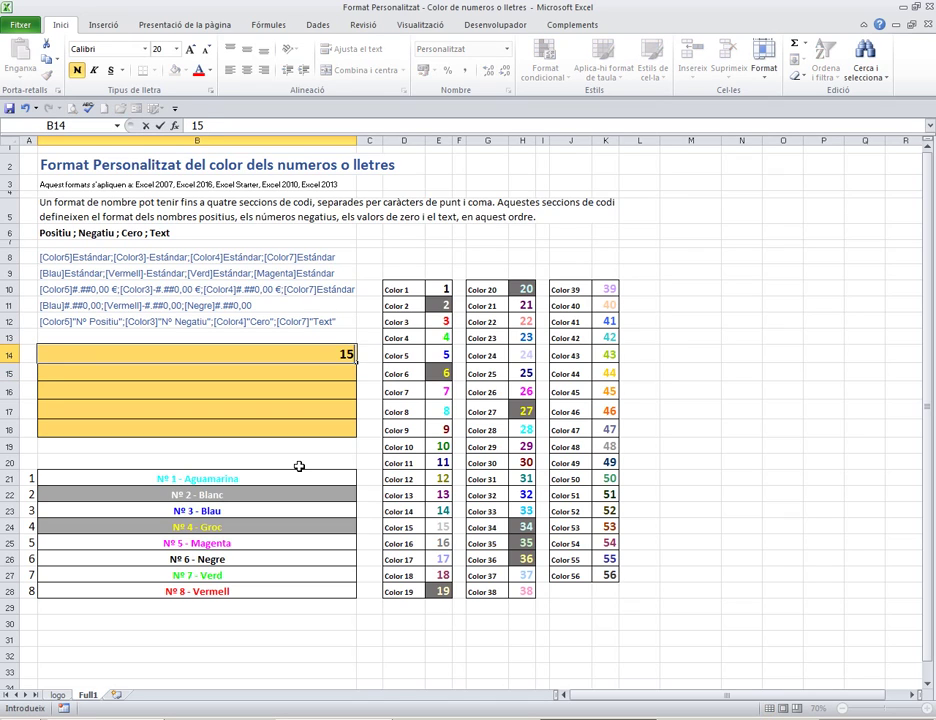
type("00")
key("BackSpace")
key("BackSpace")
key("BackSpace")
type("-1500")
key("Return")
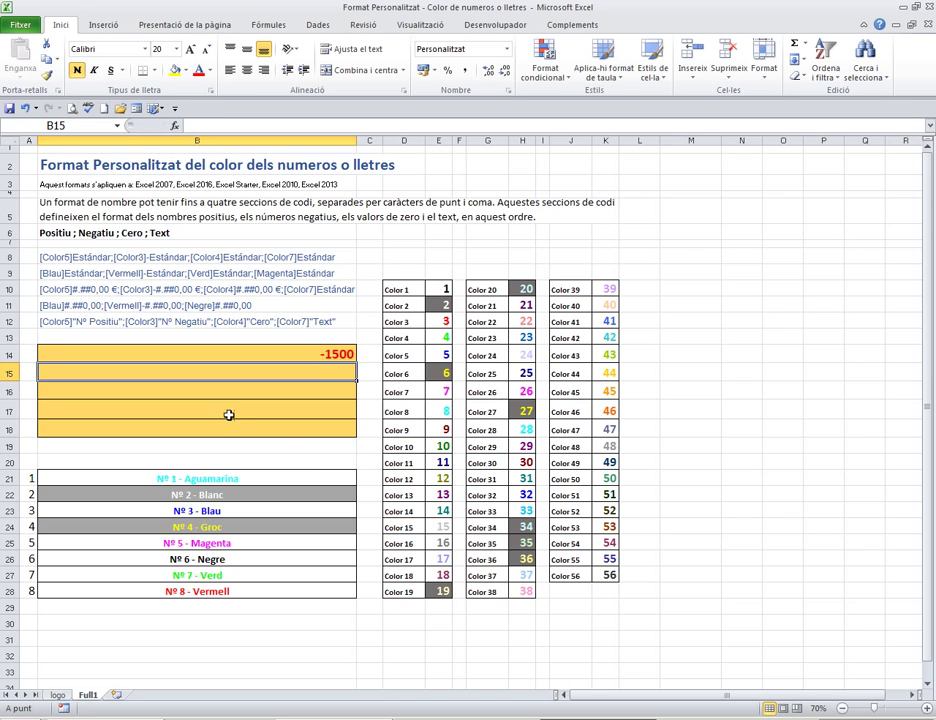
Enter 0 and then the text dfDshsdghSDHSDHsd in B14, comparing against B8's code.
left_click(309, 353)
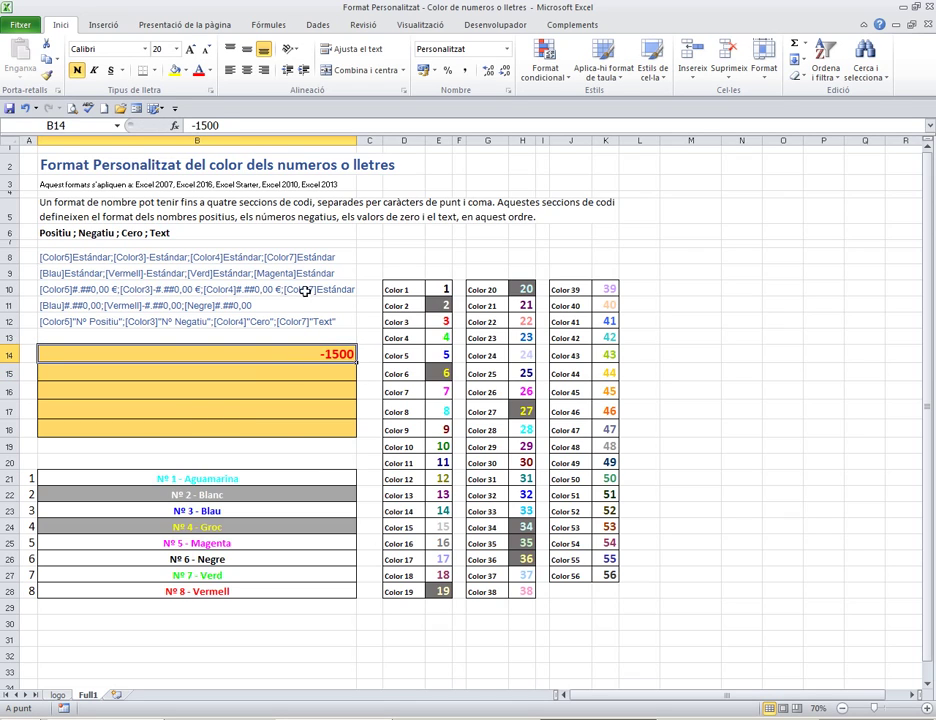
type("0")
key("Return")
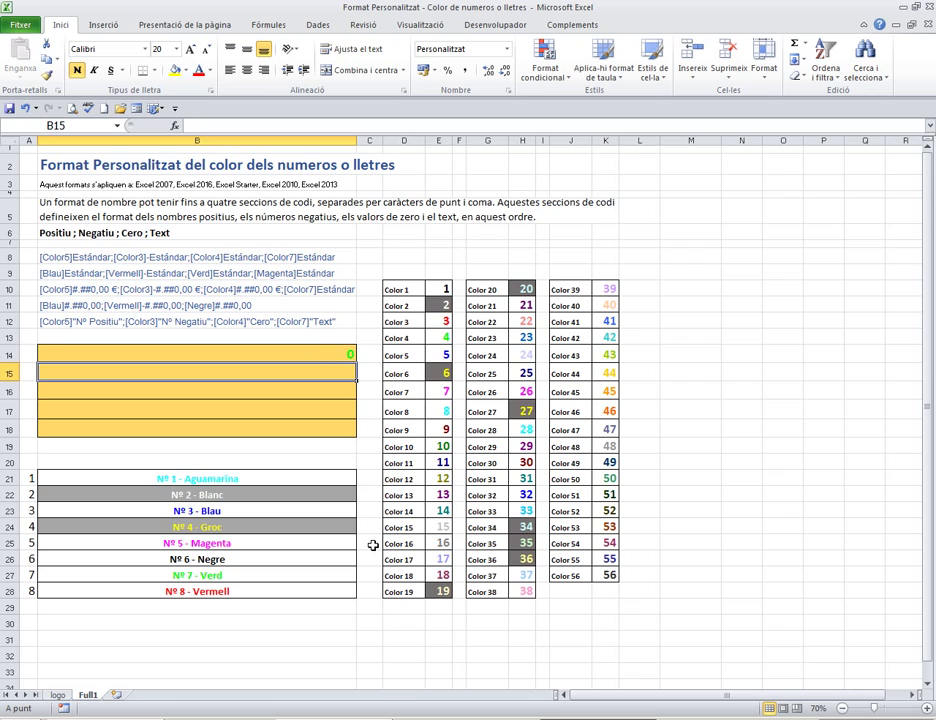
key("Up")
type("dfD")
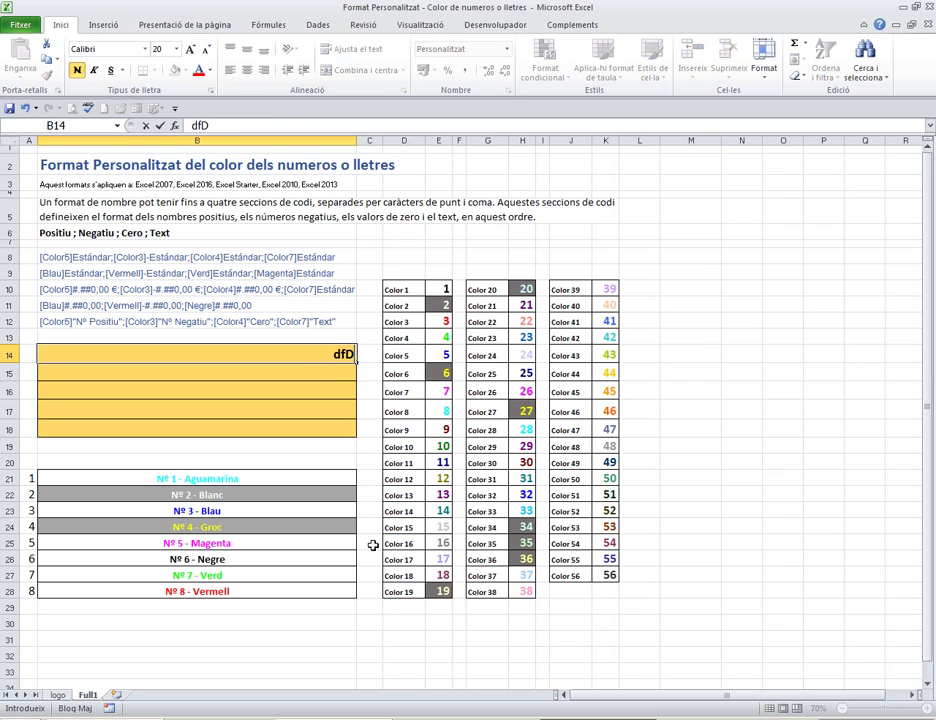
type("shsdghSDHSDHsd")
key("Return")
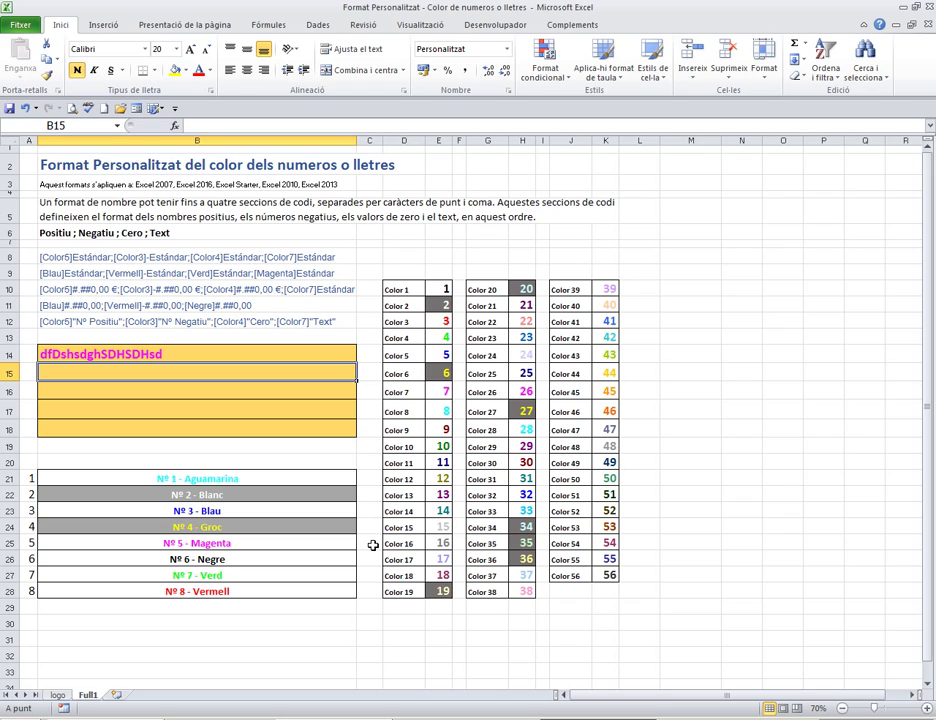
left_click(116, 257)
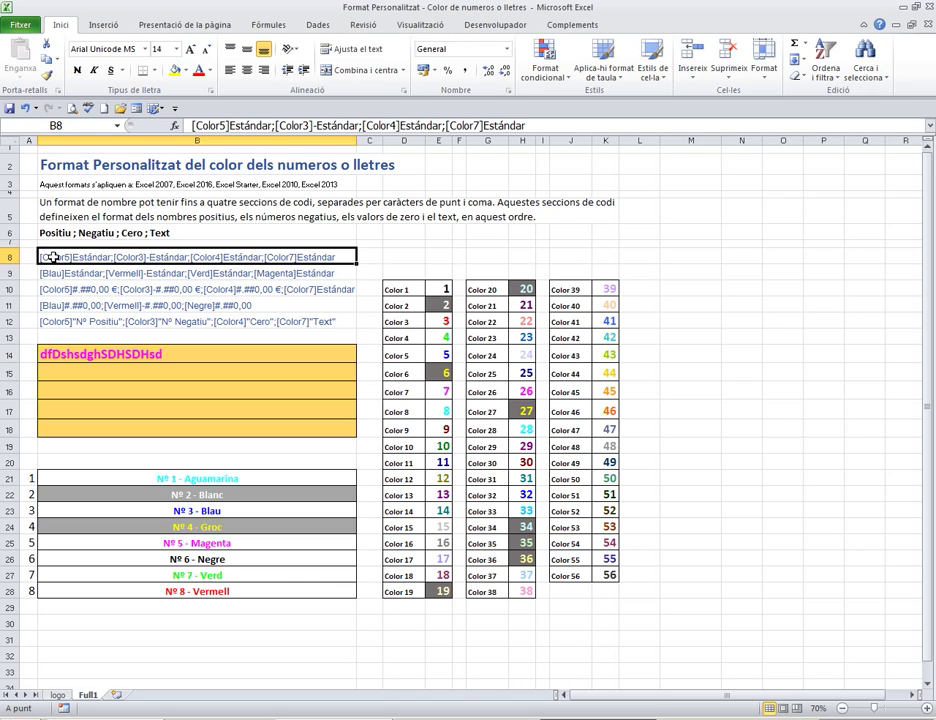
left_click(138, 356)
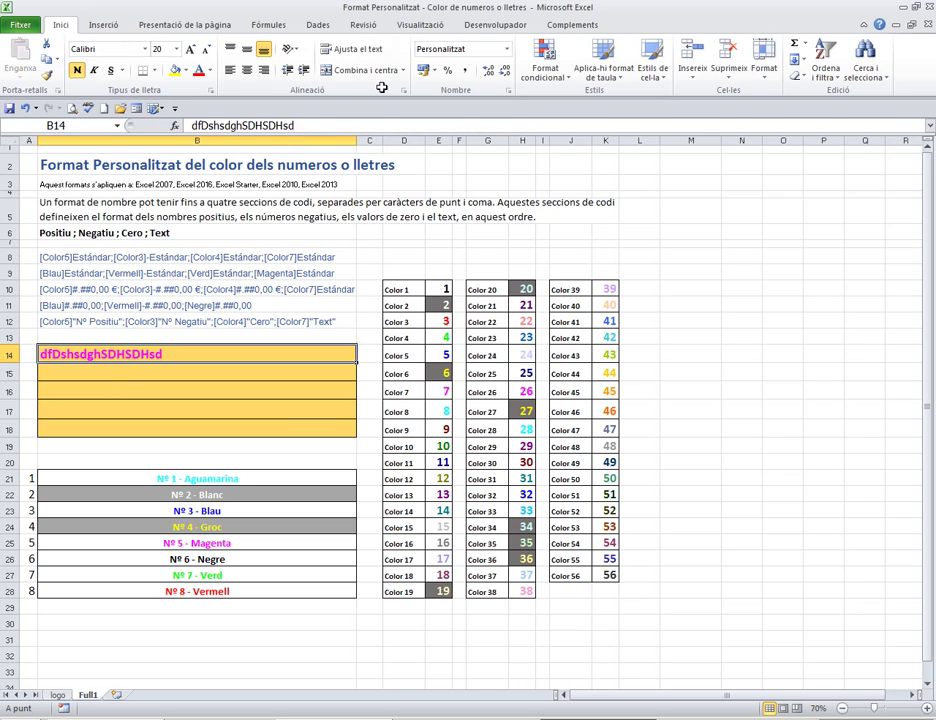
Review B14's custom code [Color5]Estándar;[Color3]-Estándar;[Color4]Estándar;[Color7]Estándar, leaving it unchanged.
right_click(336, 356)
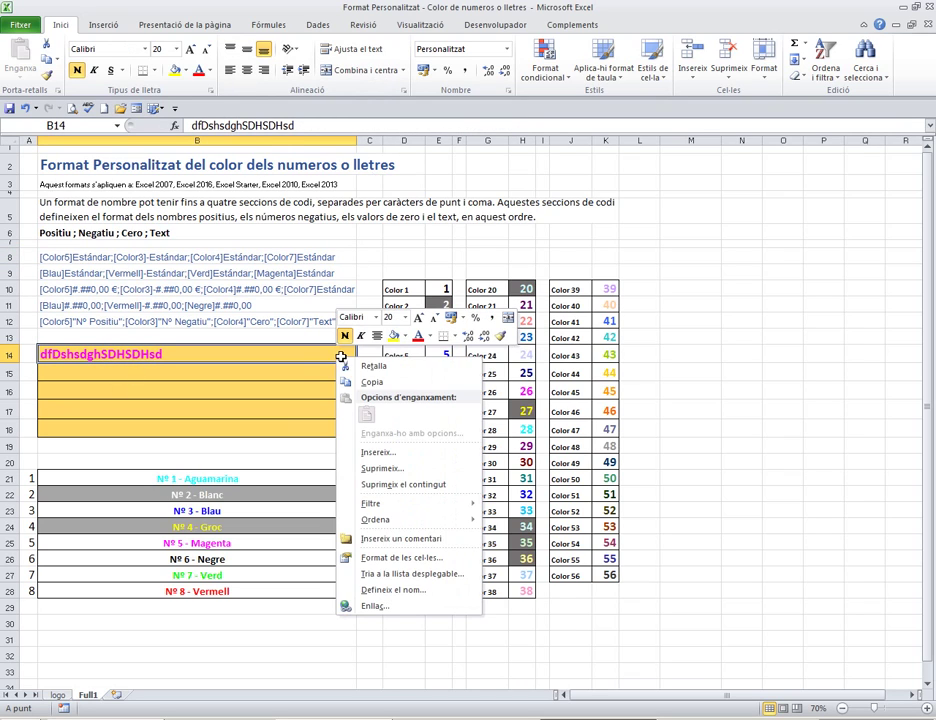
left_click(400, 557)
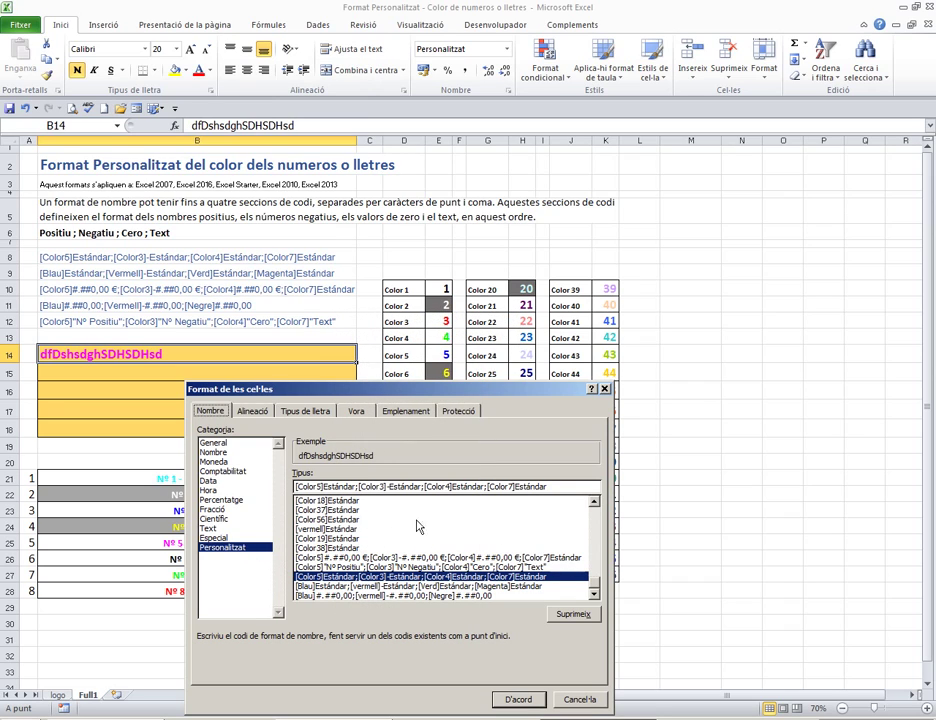
left_click_drag(557, 487, 305, 480)
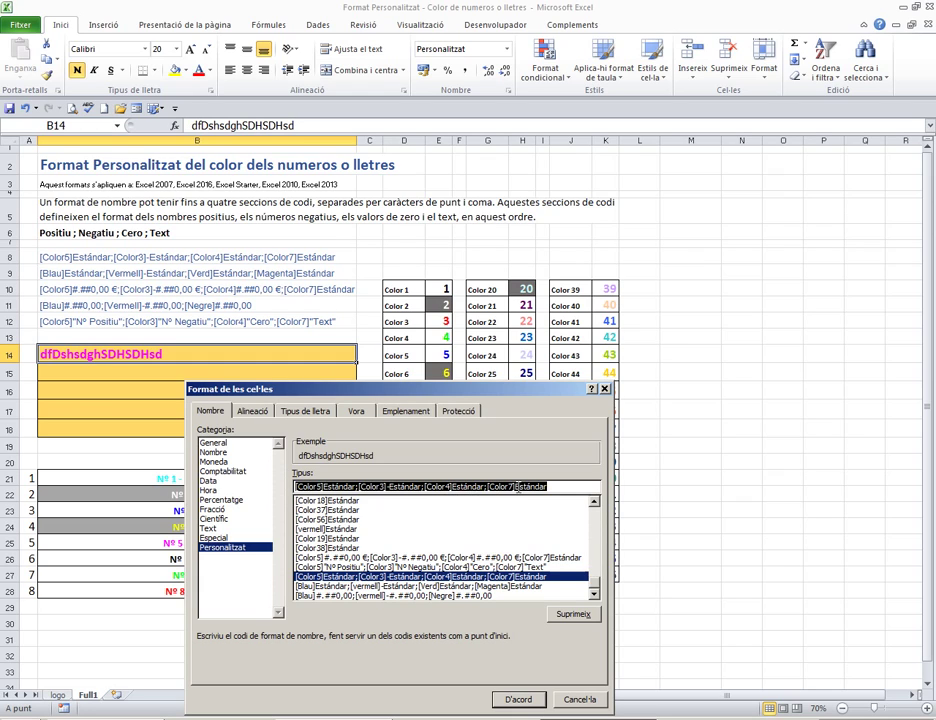
left_click(604, 388)
left_click_drag(69, 257, 200, 258)
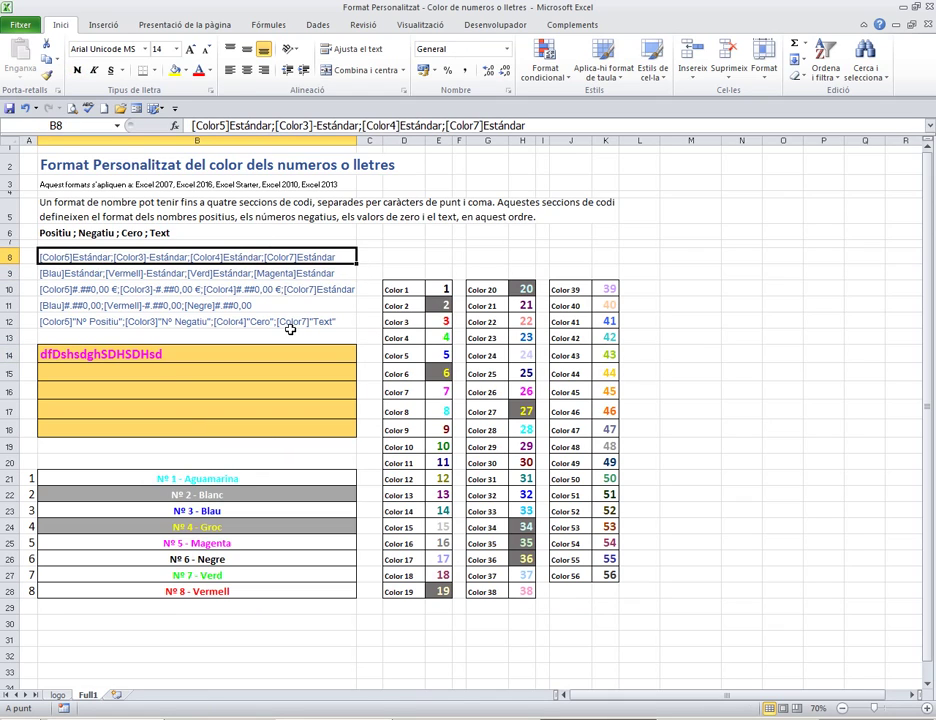
left_click(140, 353)
double_click(65, 259)
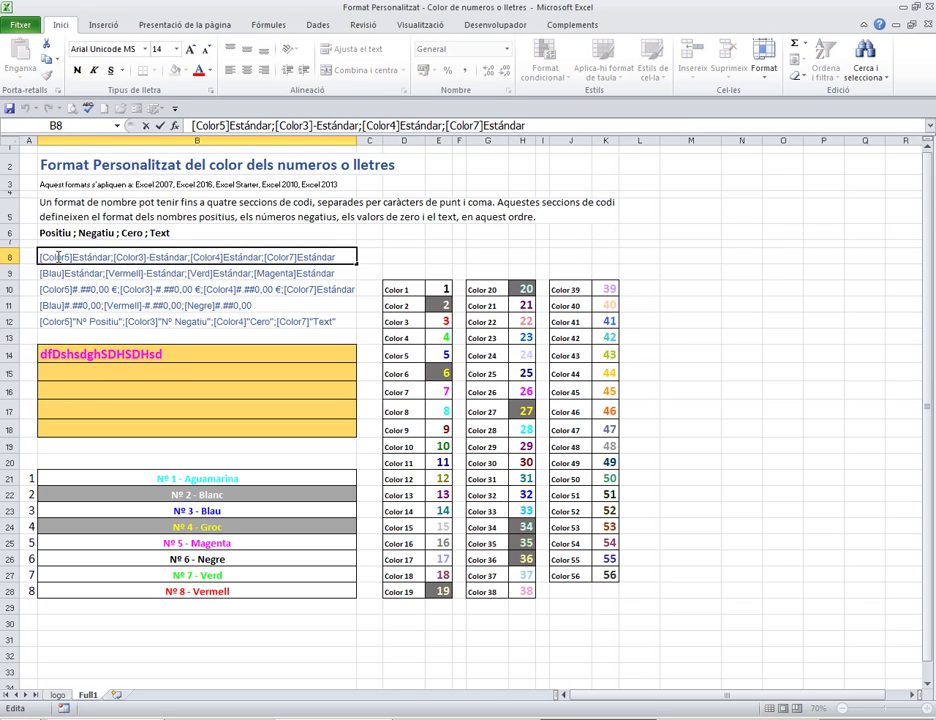
left_click_drag(56, 258, 109, 258)
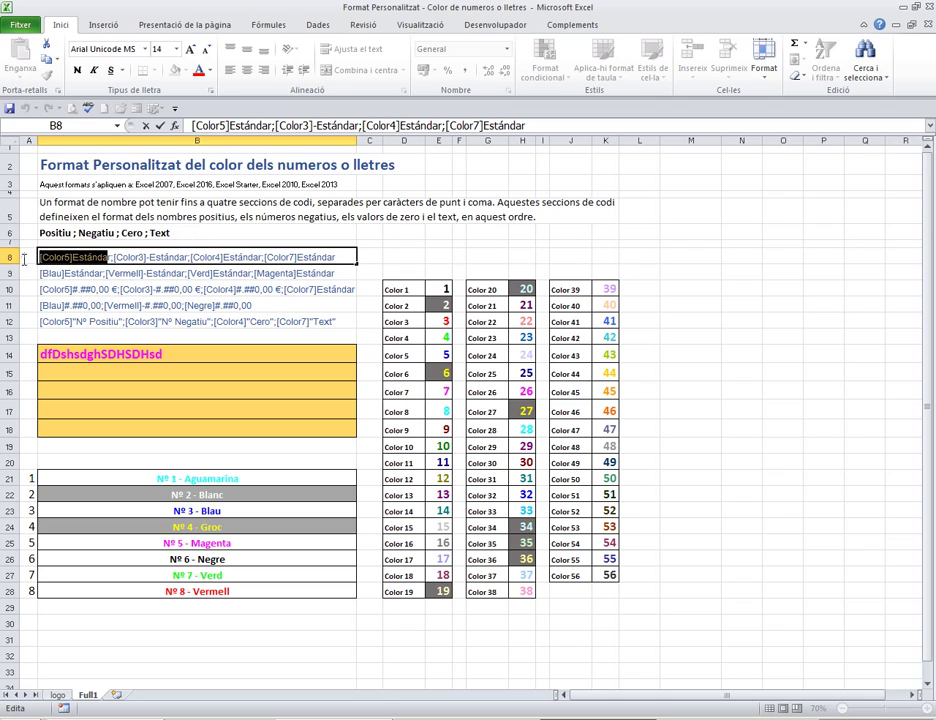
left_click(52, 234)
left_click(68, 258)
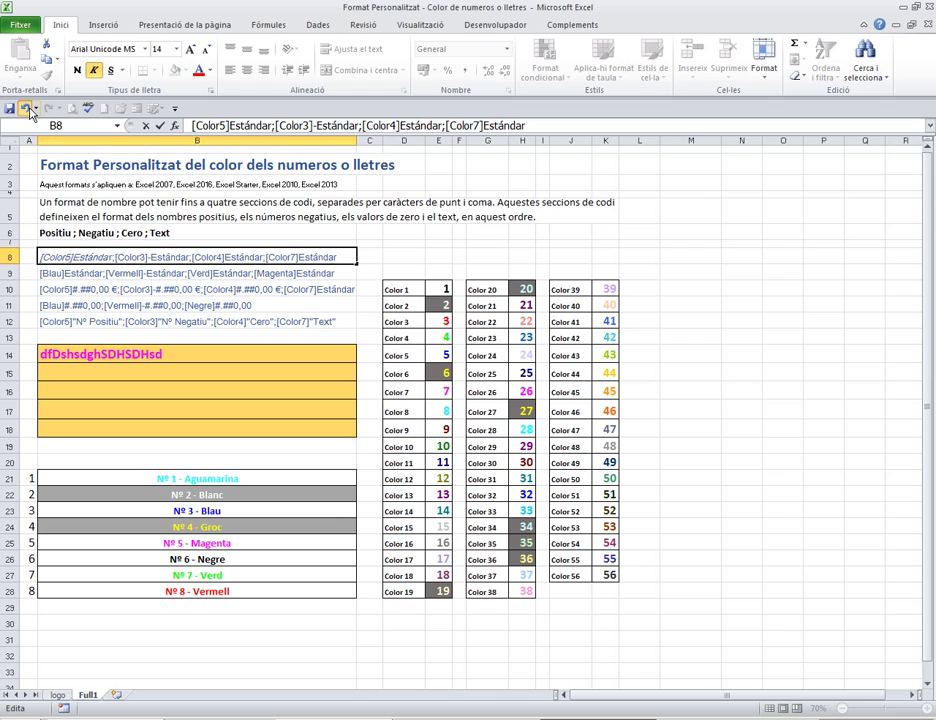
left_click_drag(40, 258, 86, 258)
key("Escape")
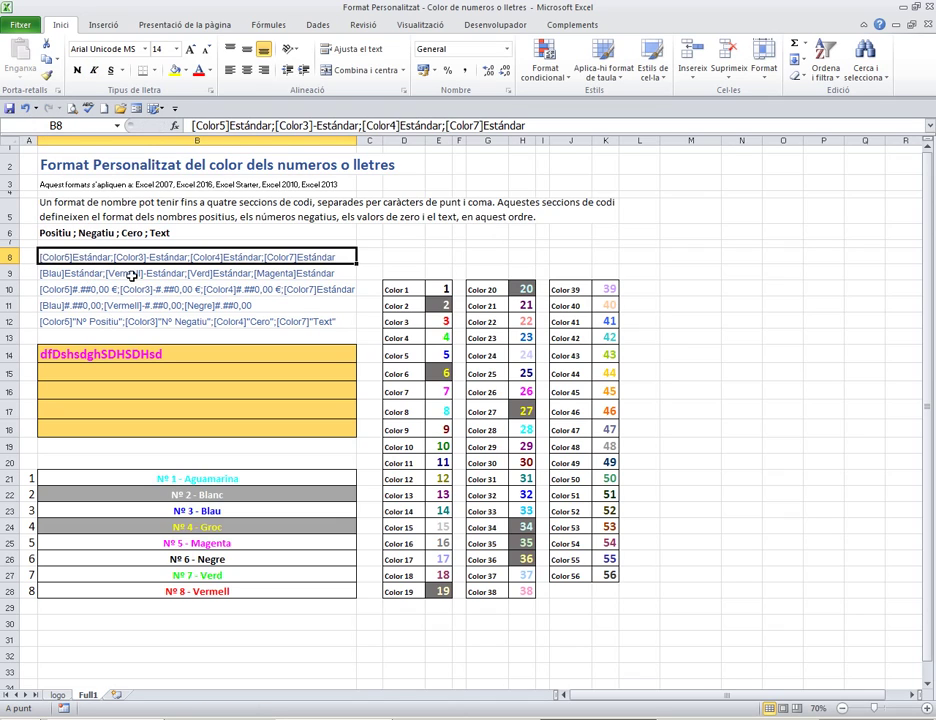
left_click(441, 353)
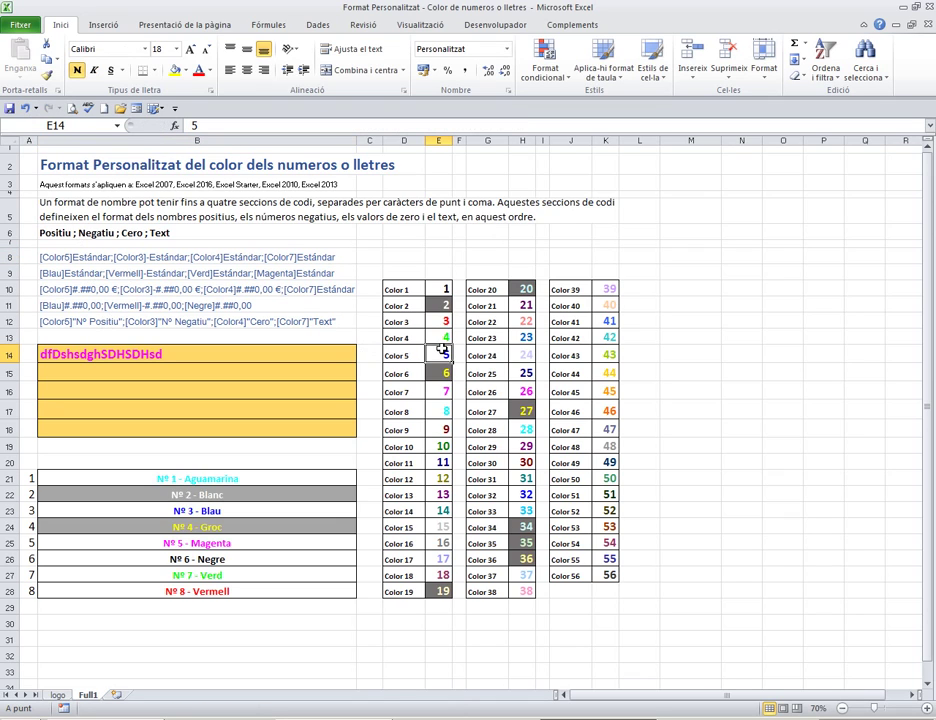
double_click(147, 258)
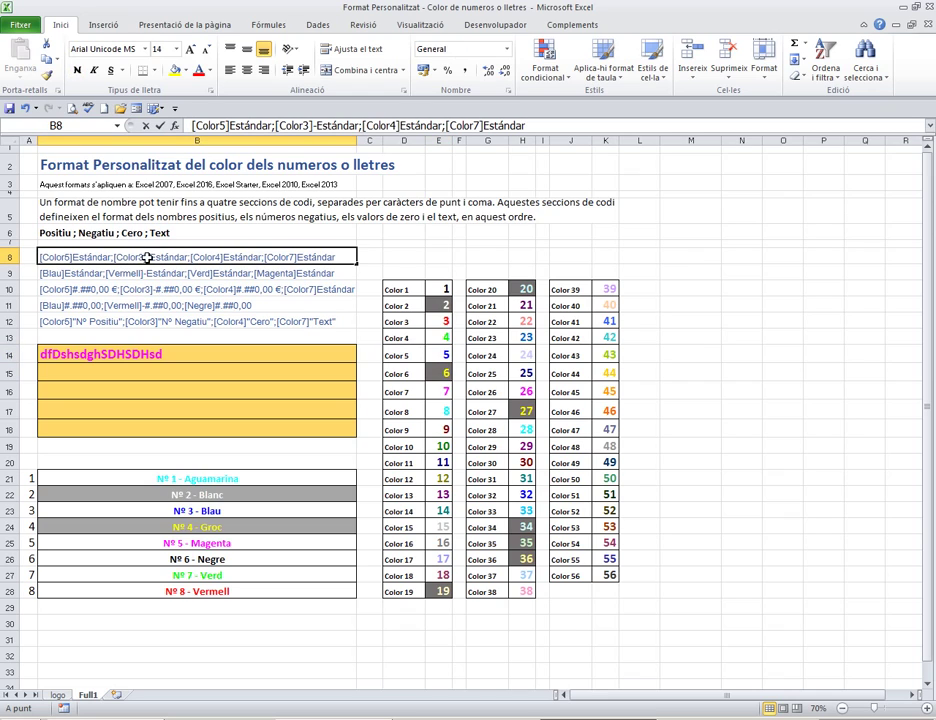
left_click_drag(117, 258, 137, 258)
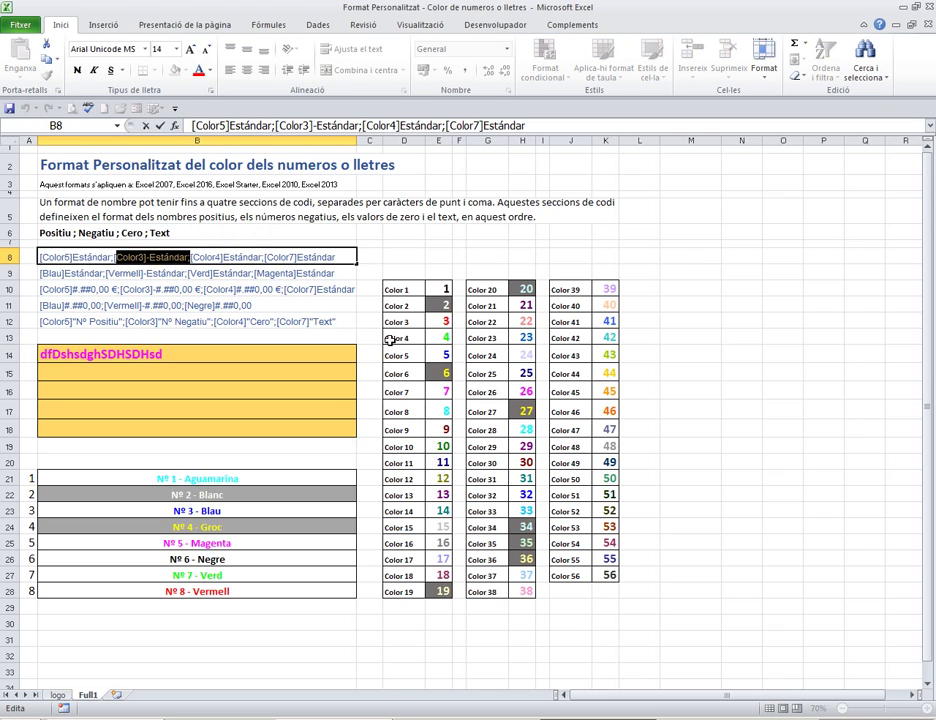
left_click(437, 318)
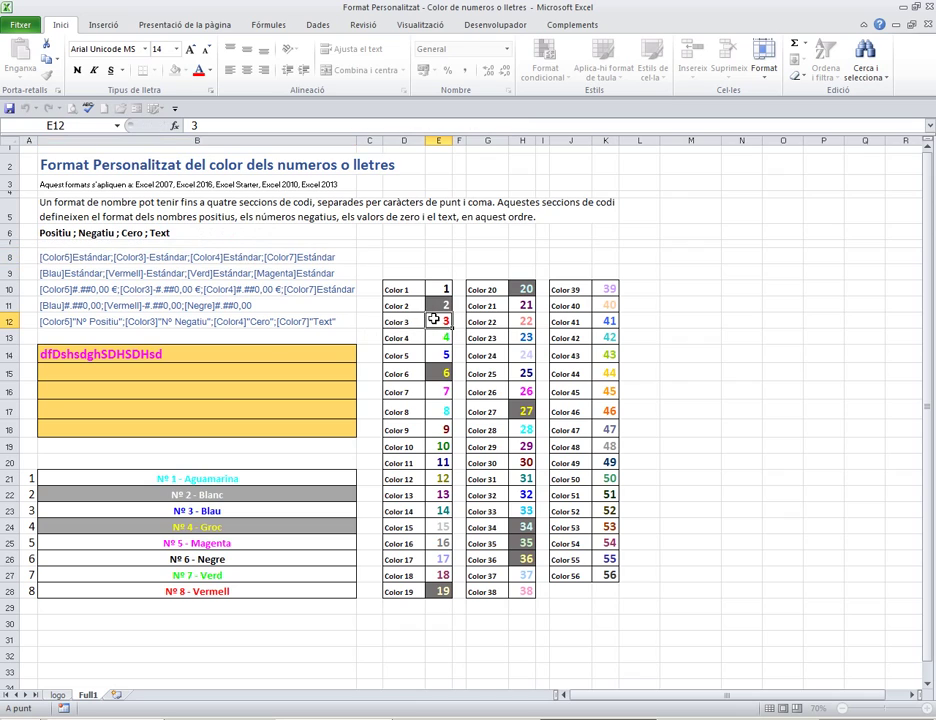
left_click(193, 258)
double_click(193, 258)
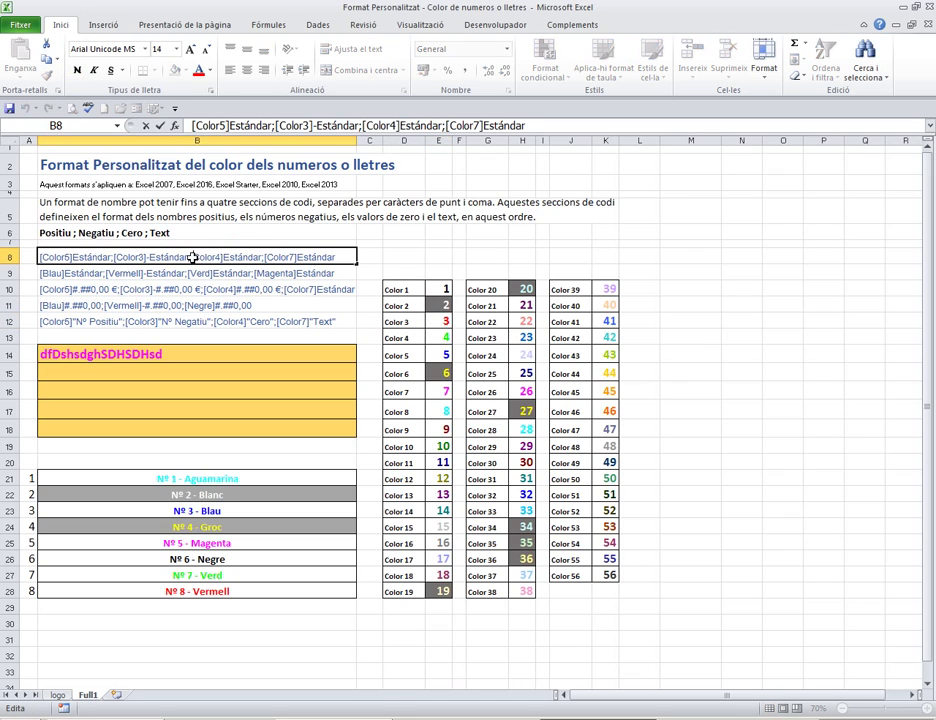
left_click_drag(193, 258, 254, 258)
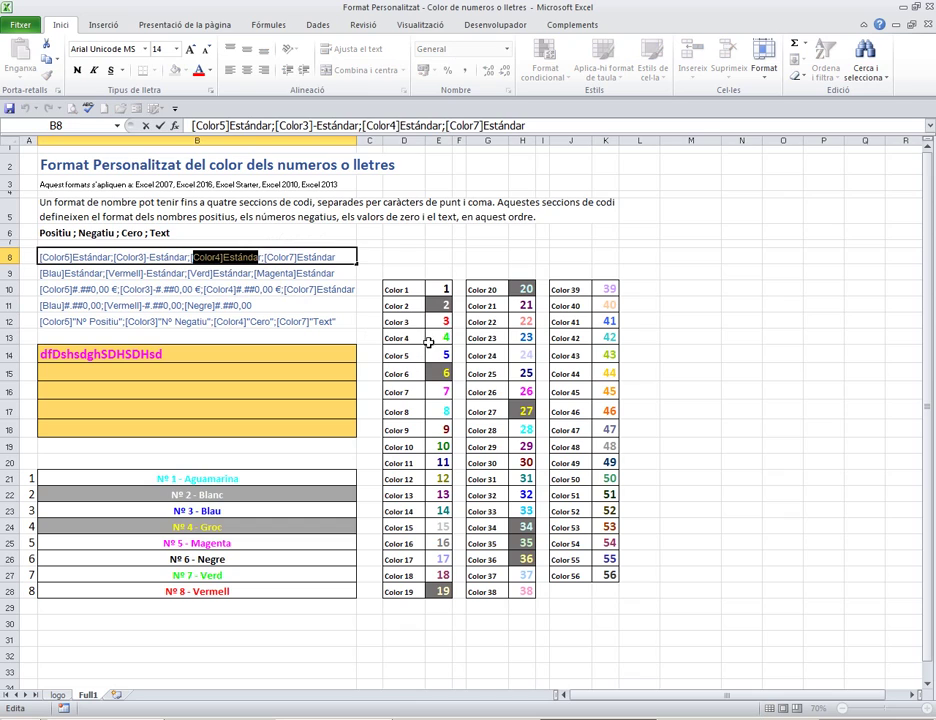
left_click(442, 339)
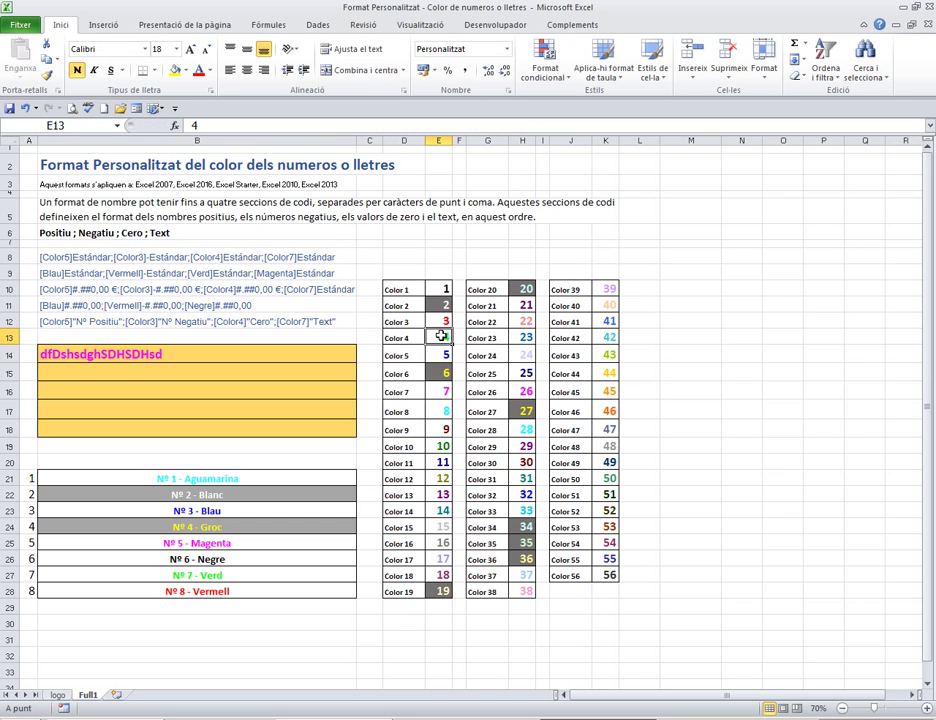
left_click(340, 256)
double_click(259, 256)
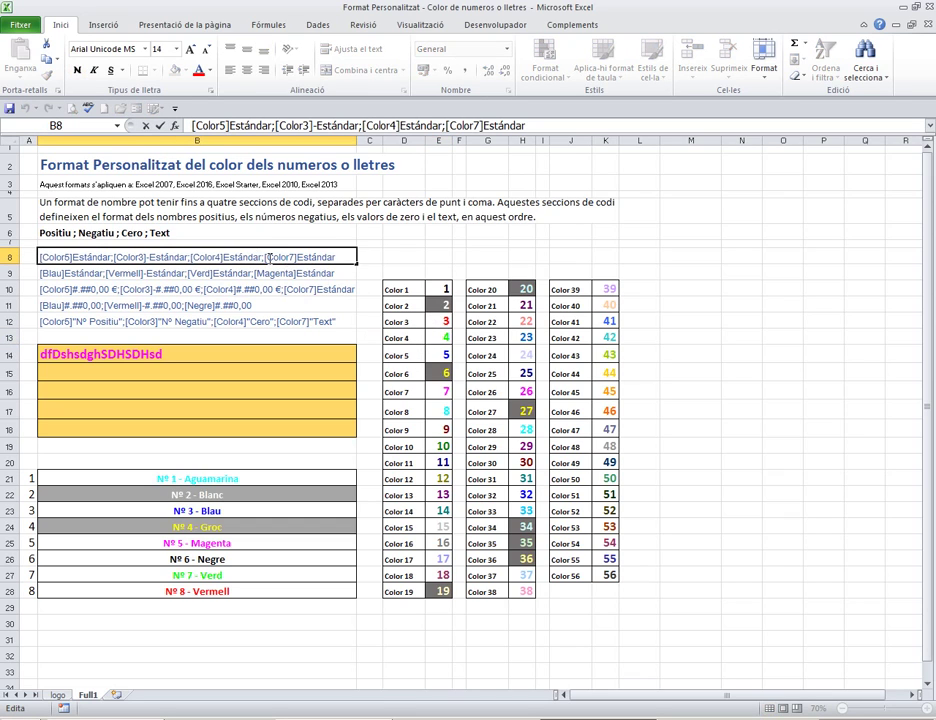
left_click_drag(266, 258, 336, 258)
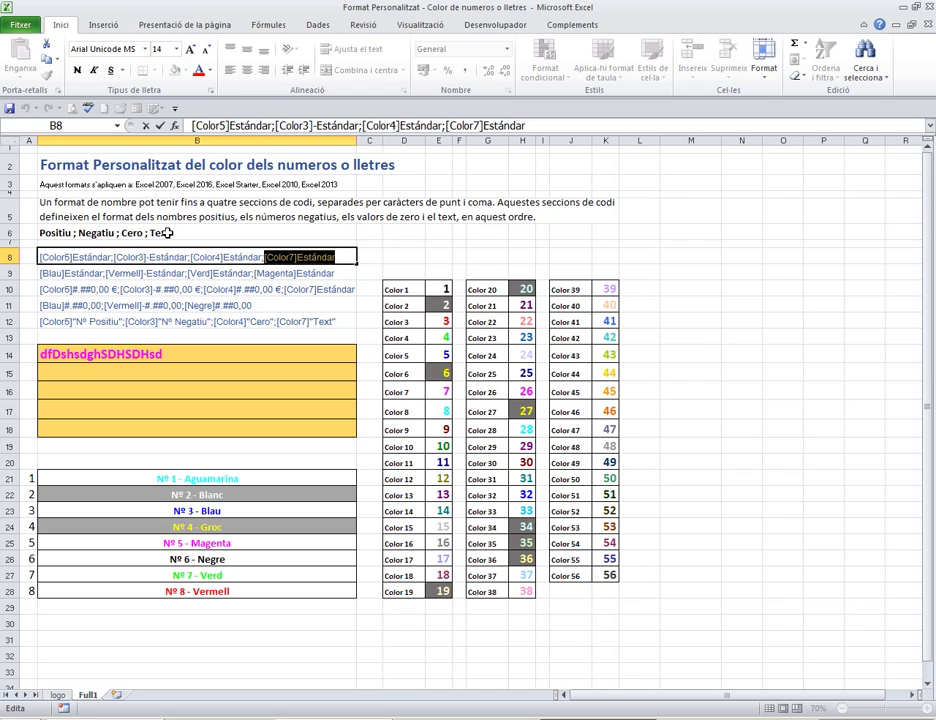
double_click(162, 232)
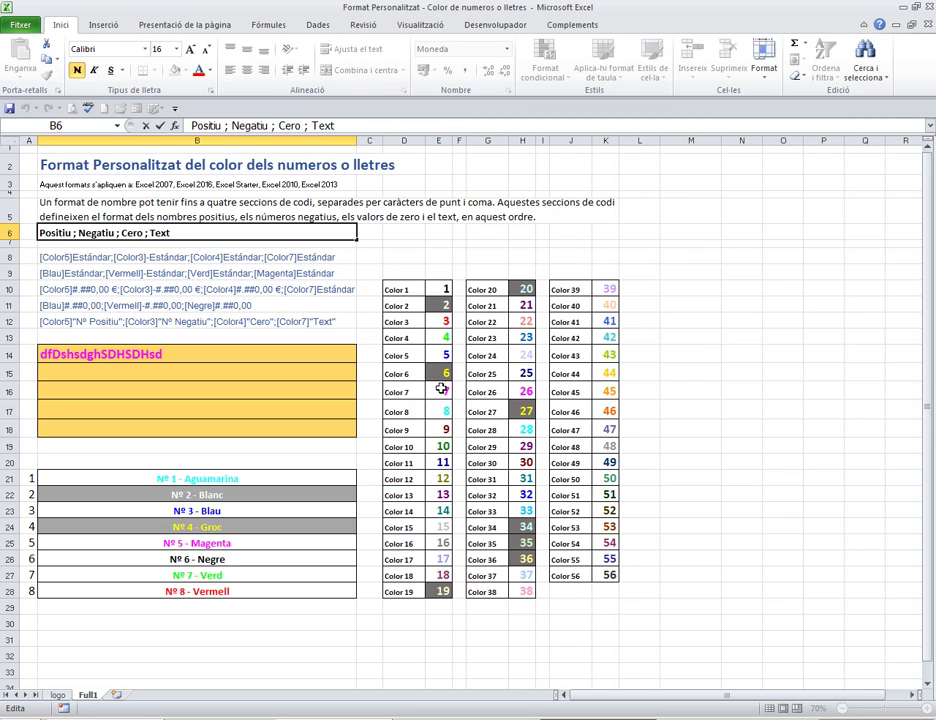
left_click(437, 390)
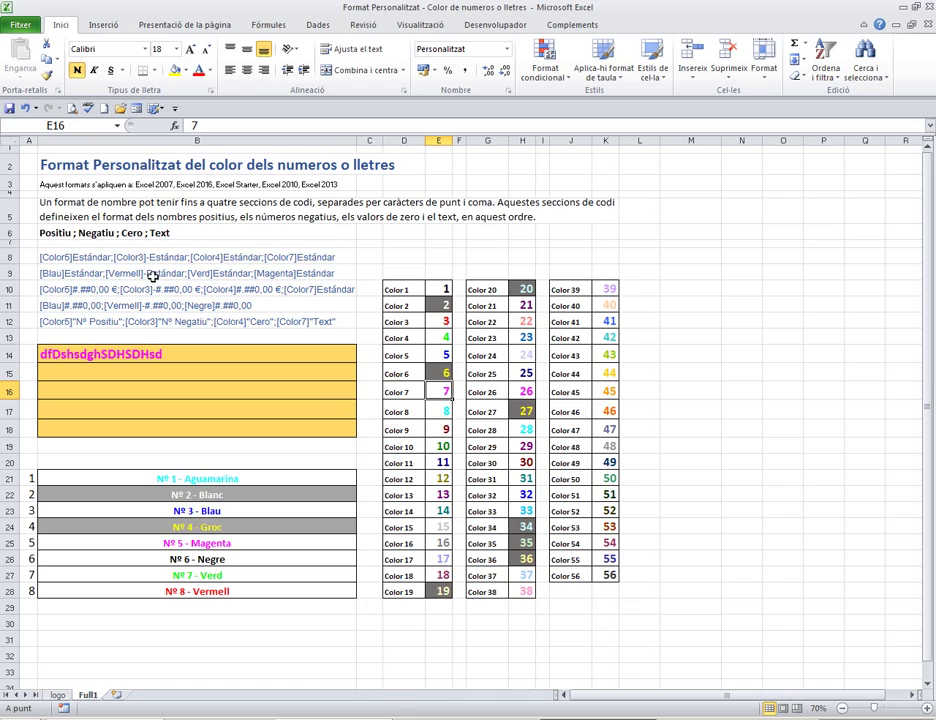
left_click(57, 257)
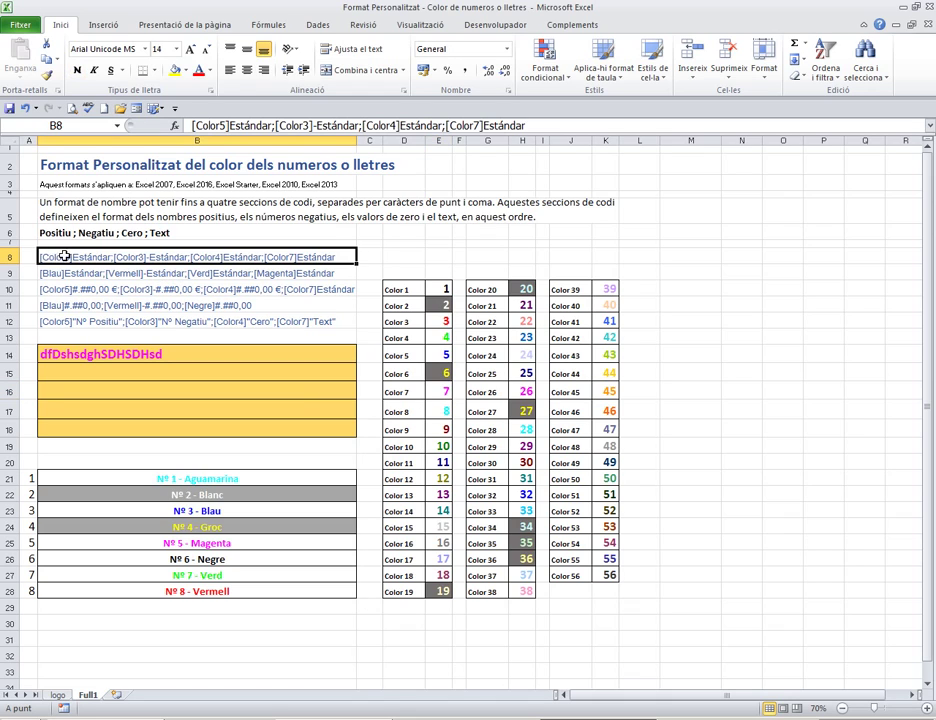
double_click(63, 257)
left_click_drag(69, 257, 47, 257)
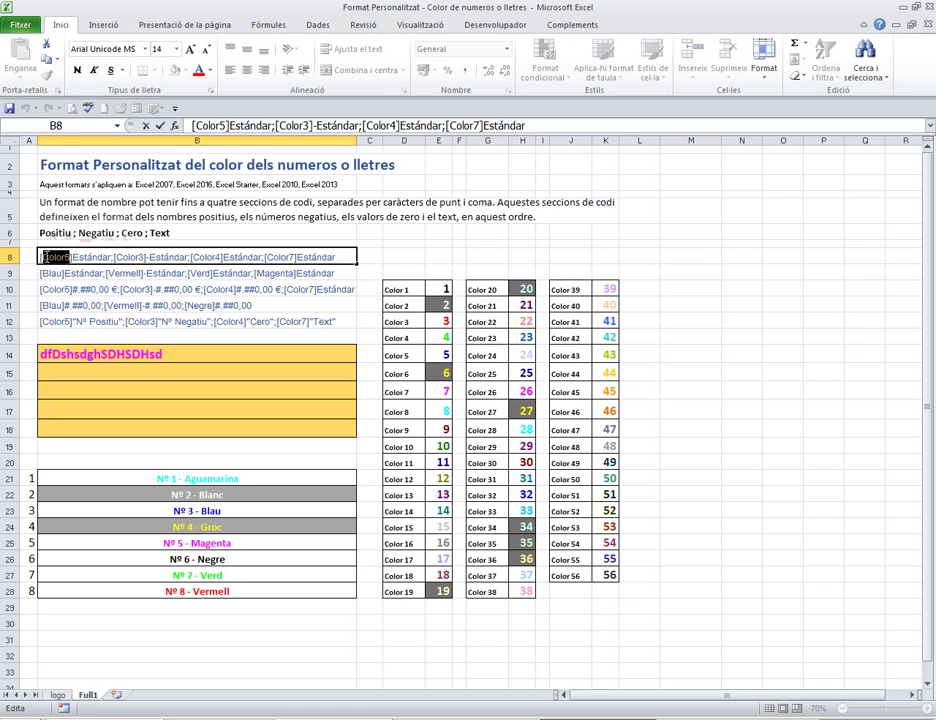
left_click_drag(395, 290, 388, 586)
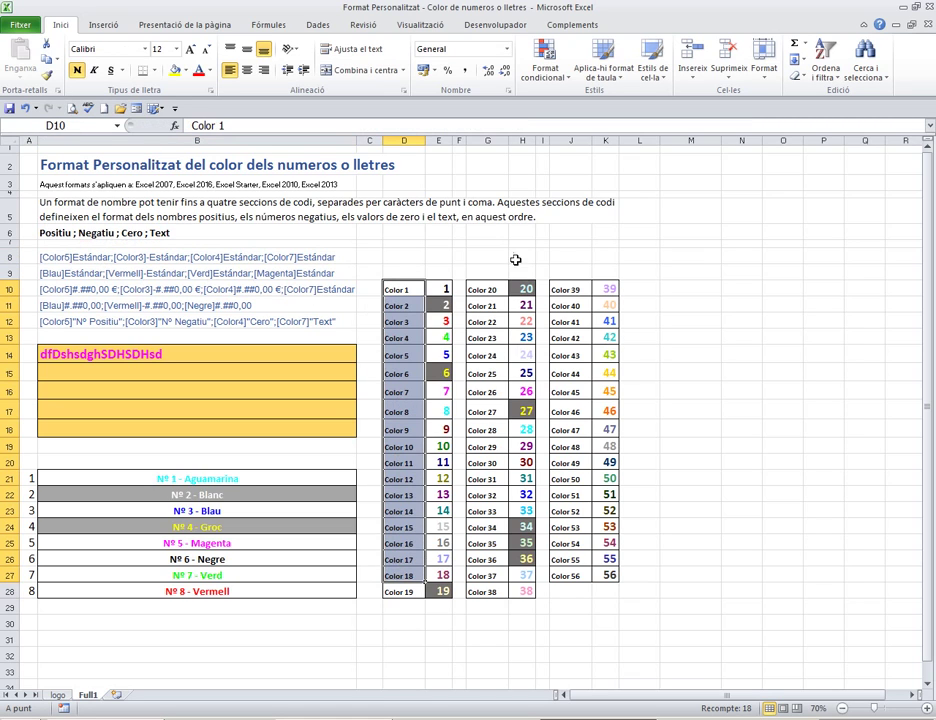
mouse_move(485, 290)
left_mouse_down()
mouse_move(571, 577)
mouse_move(408, 300)
left_mouse_up()
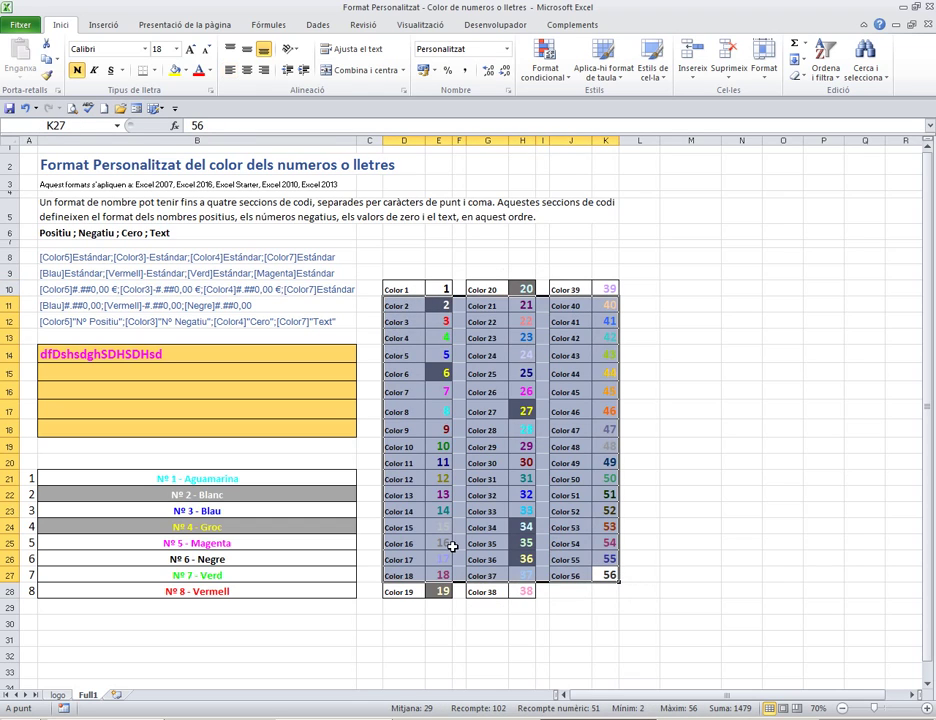
left_click(457, 543)
double_click(50, 273)
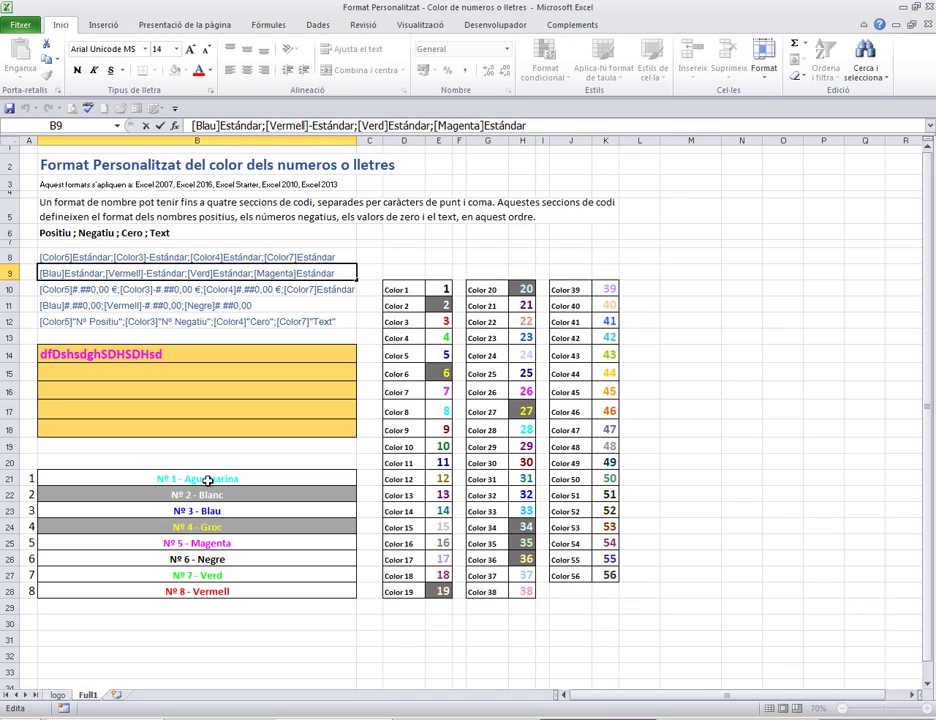
left_click_drag(207, 480, 246, 592)
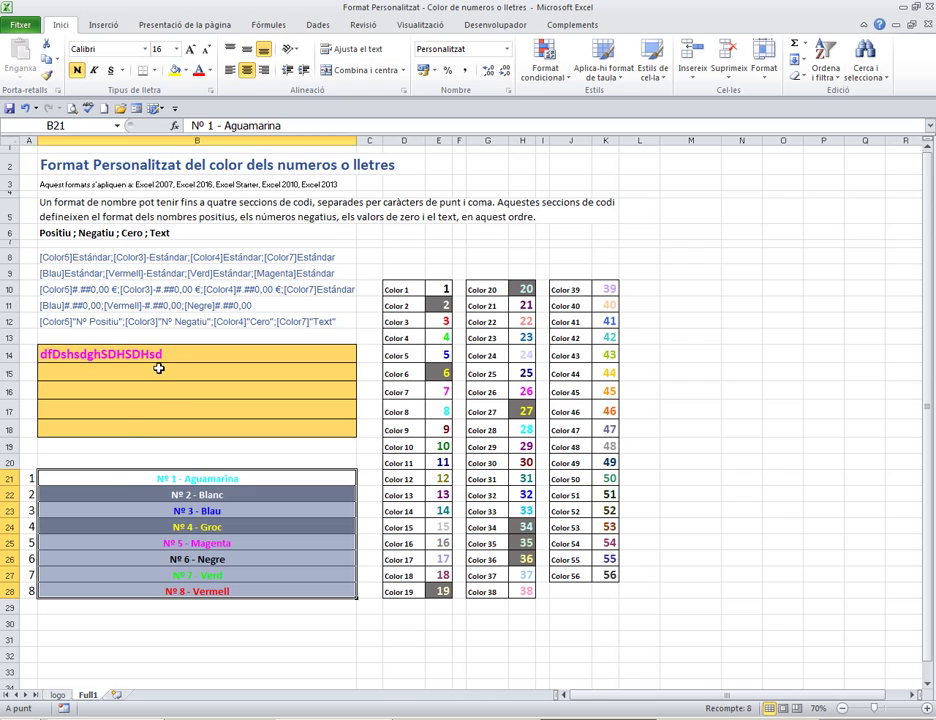
left_click(177, 369)
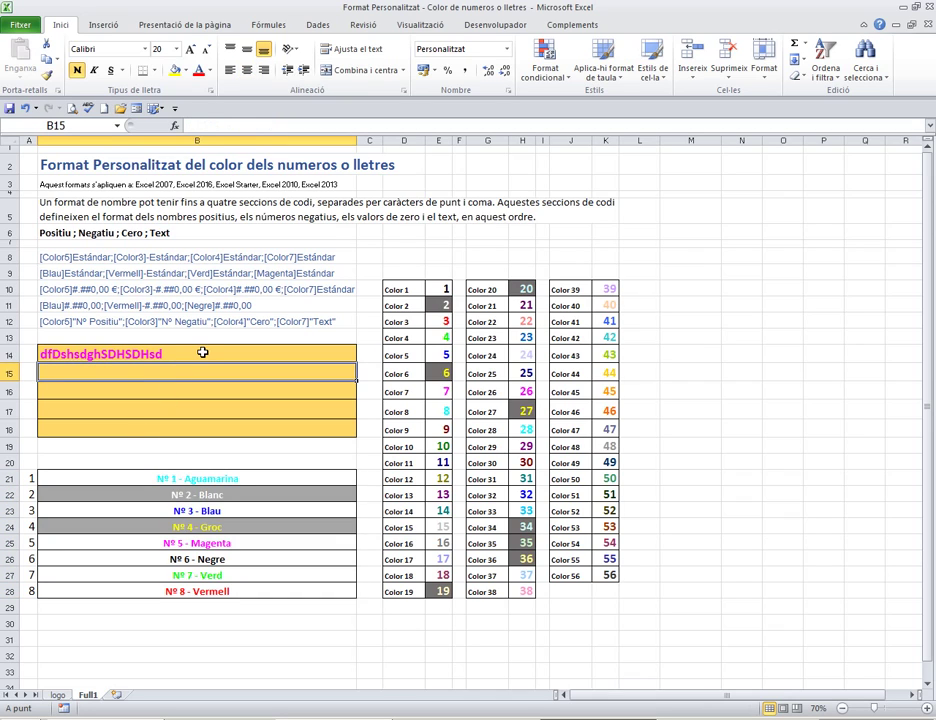
type("1500")
key("Return")
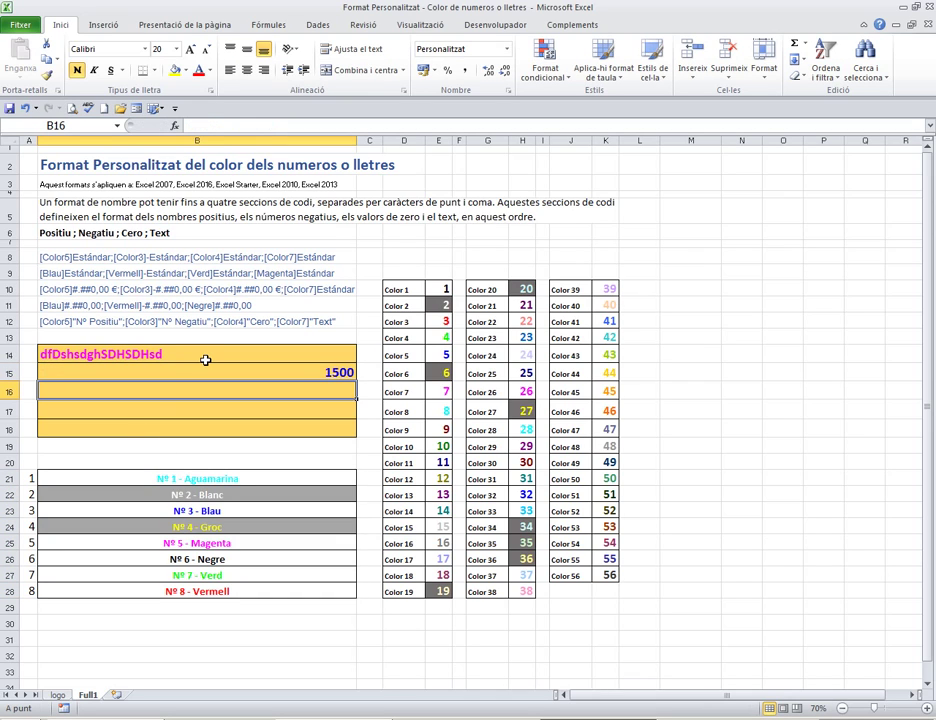
key("Up")
type("-150")
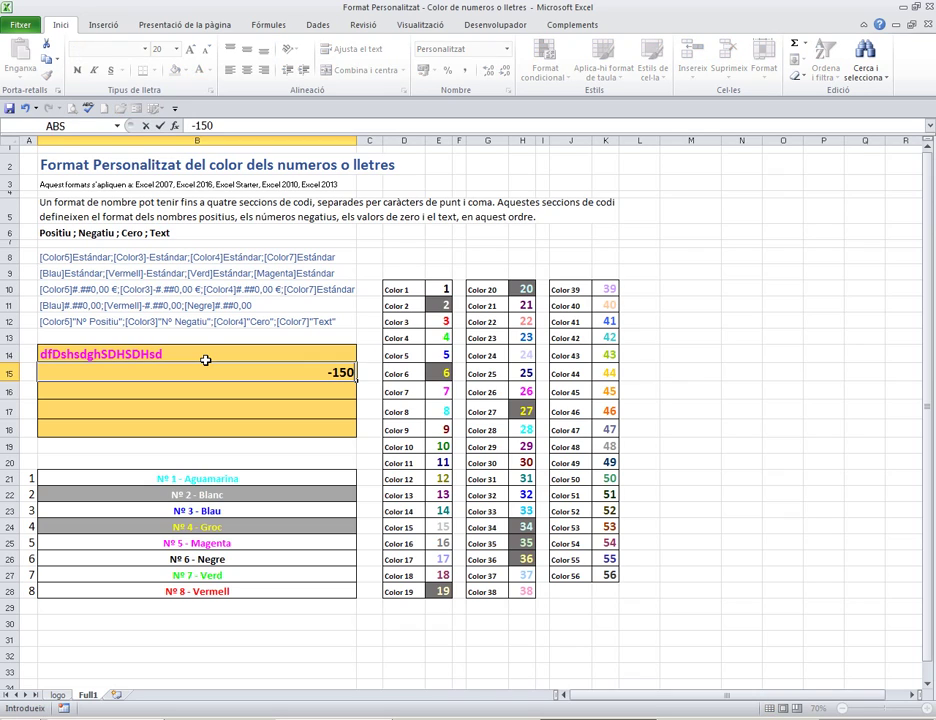
type("0")
key("Return")
key("Up")
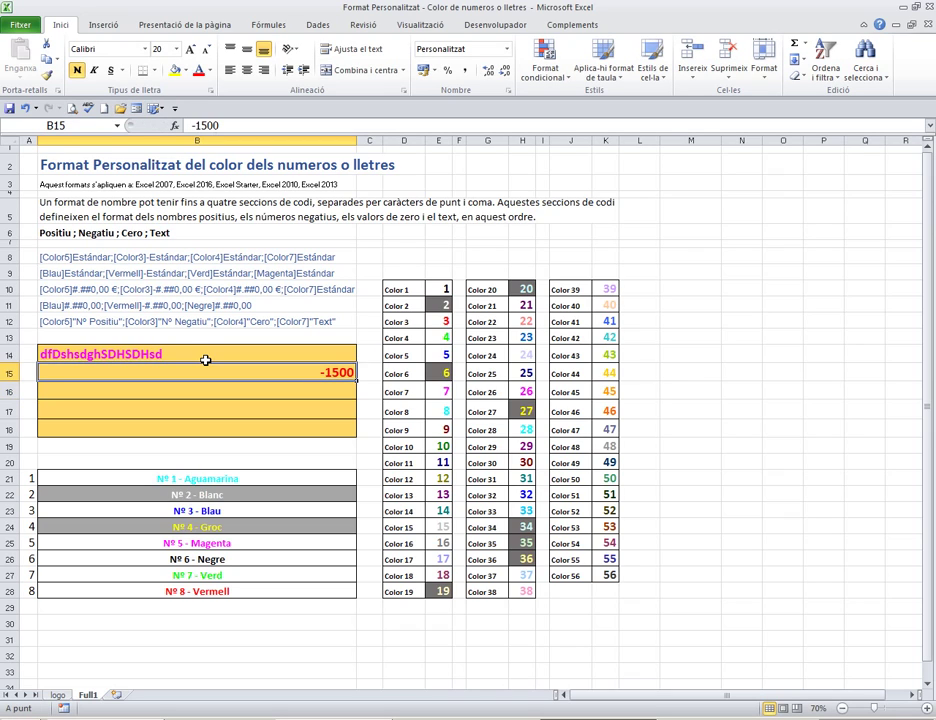
type("0")
key("Return")
key("Up")
type("fdhdfghsdh")
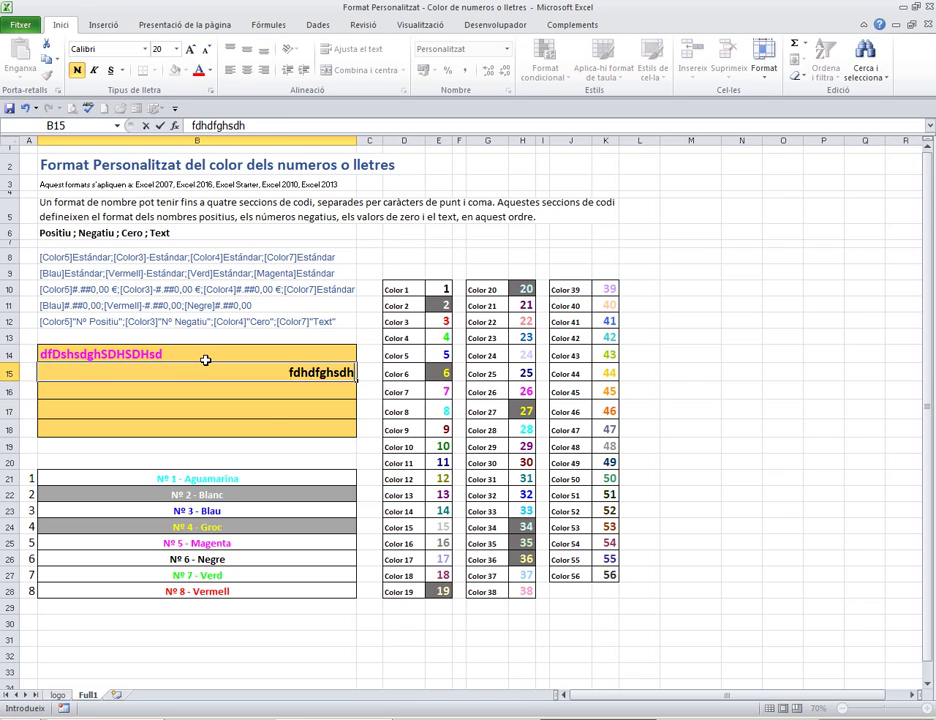
type("sdfgsfh")
key("Return")
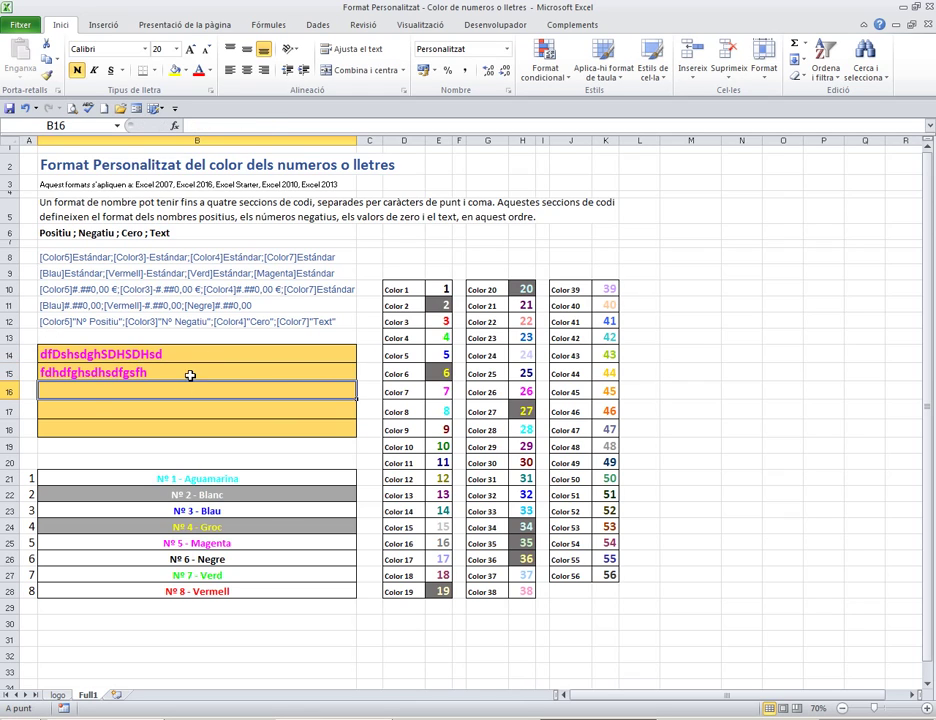
left_click(192, 376)
left_click(150, 273)
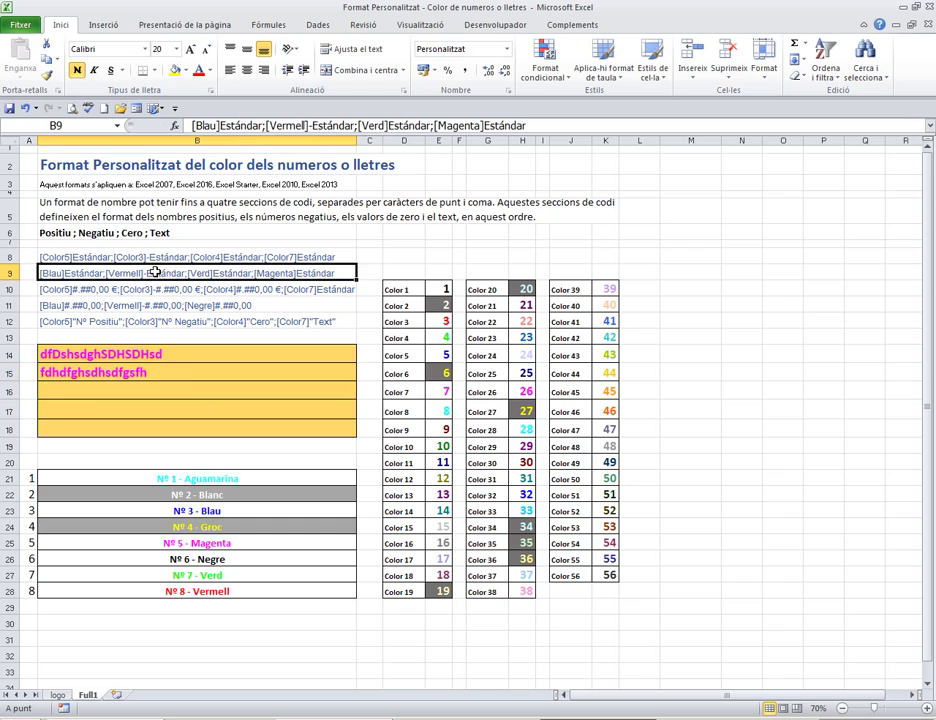
left_click(135, 368)
left_click(130, 273)
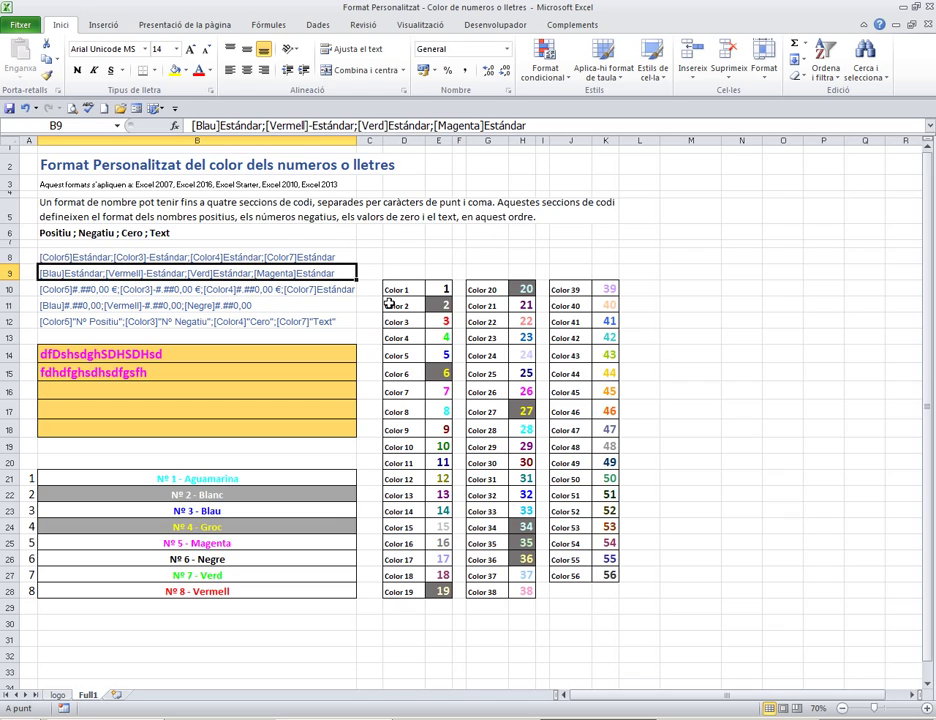
left_click(181, 391)
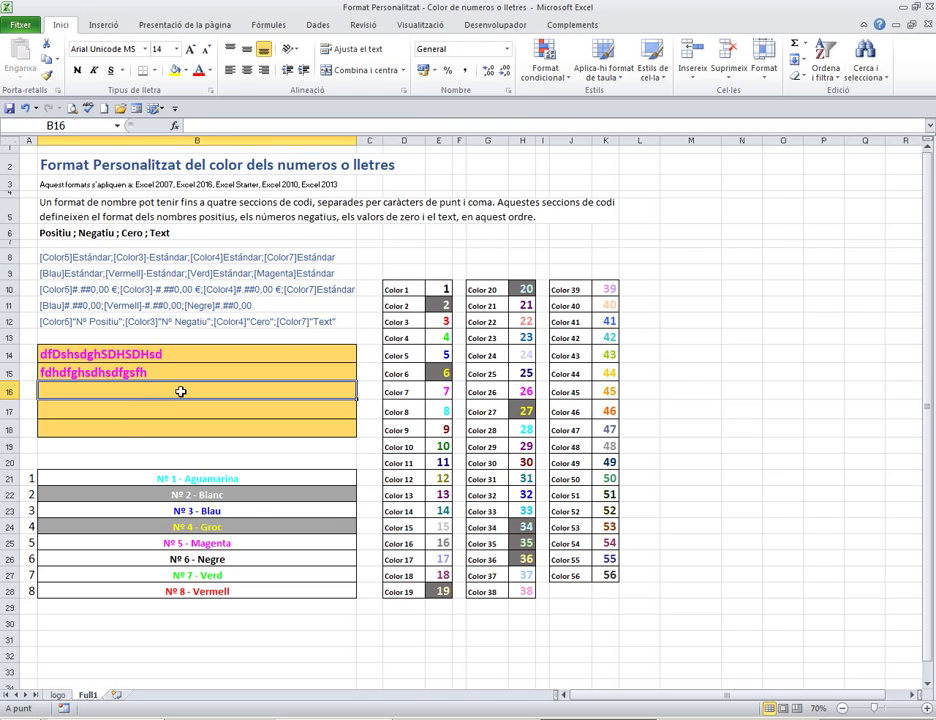
left_click(137, 290)
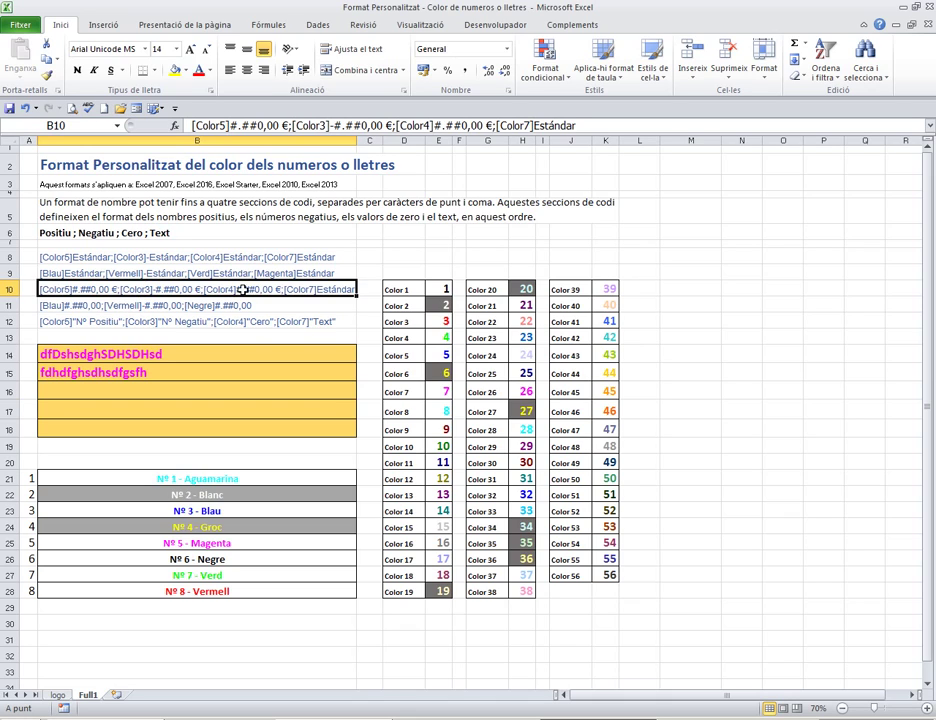
left_click(268, 385)
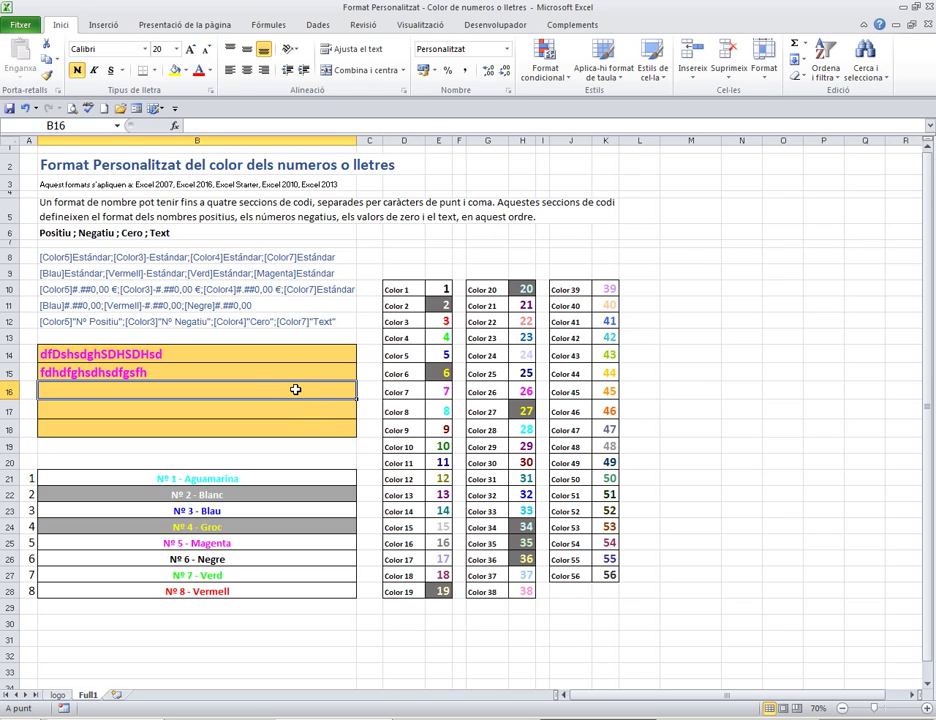
double_click(76, 289)
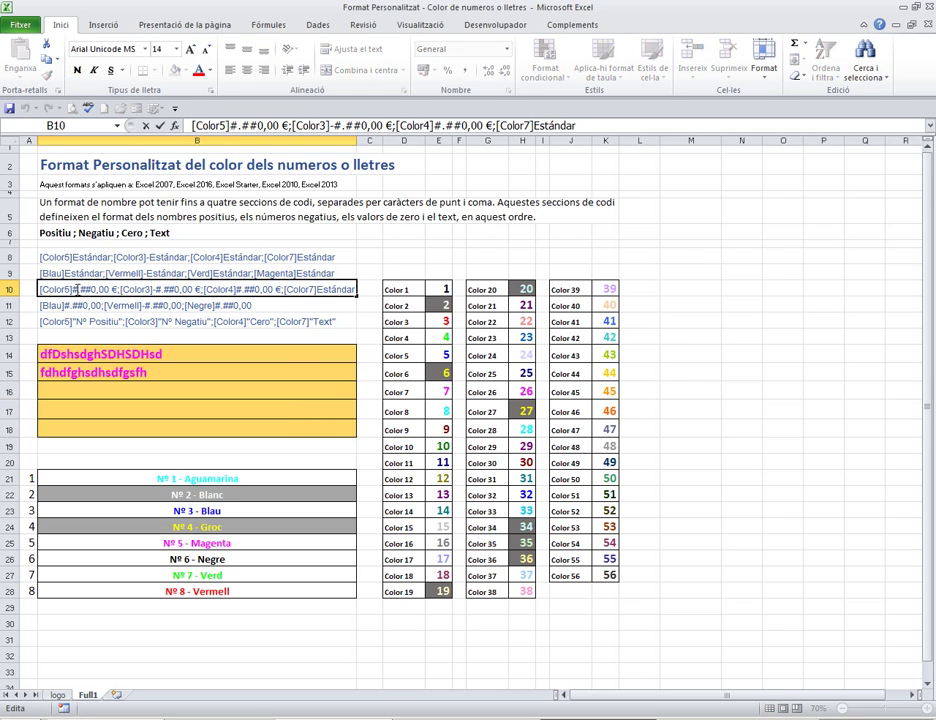
left_click_drag(76, 289, 117, 289)
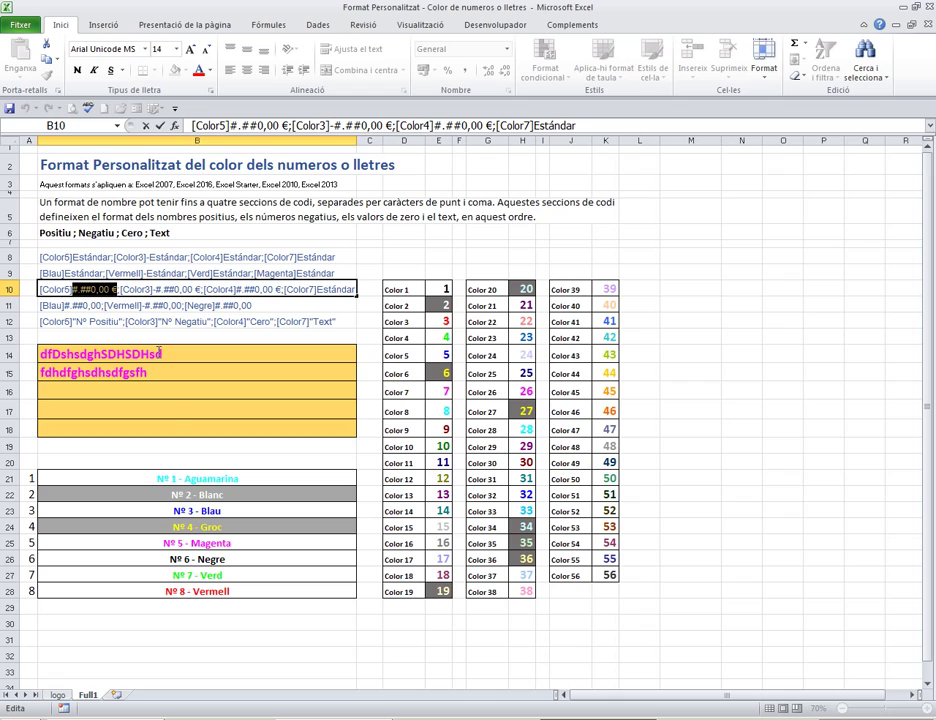
left_click(206, 389)
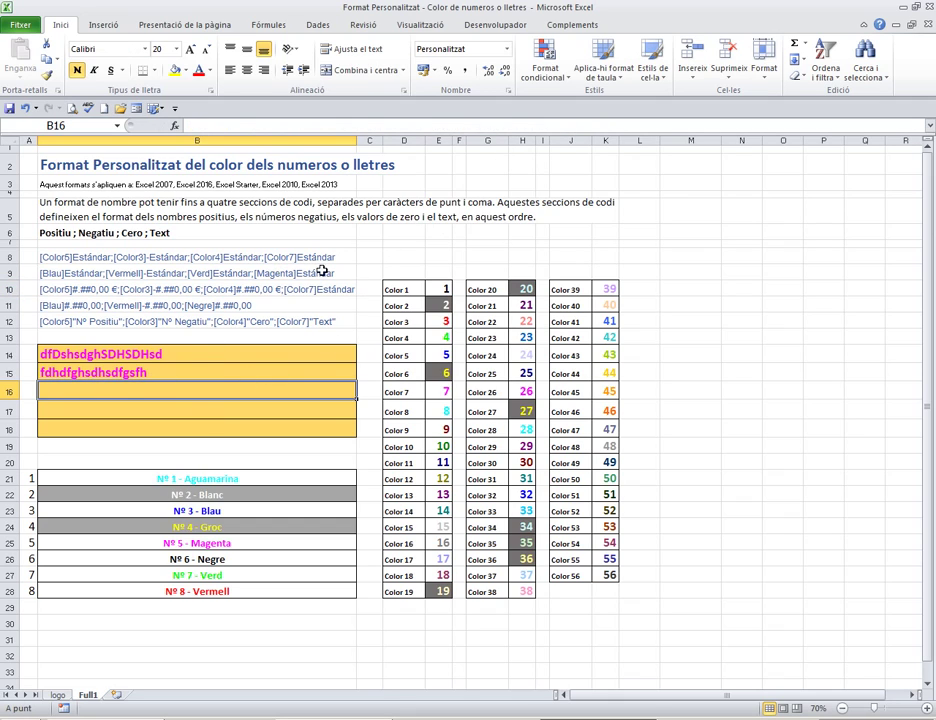
left_click(190, 289)
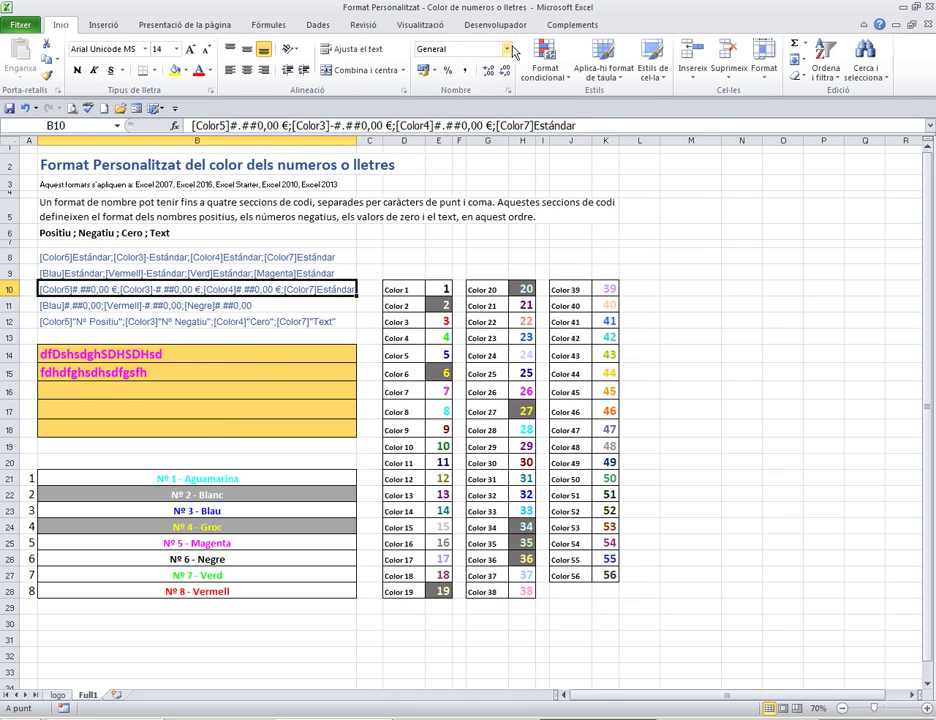
Apply the Moneda currency format to B10 and inspect its #.##0,00 € custom code.
left_click(507, 53)
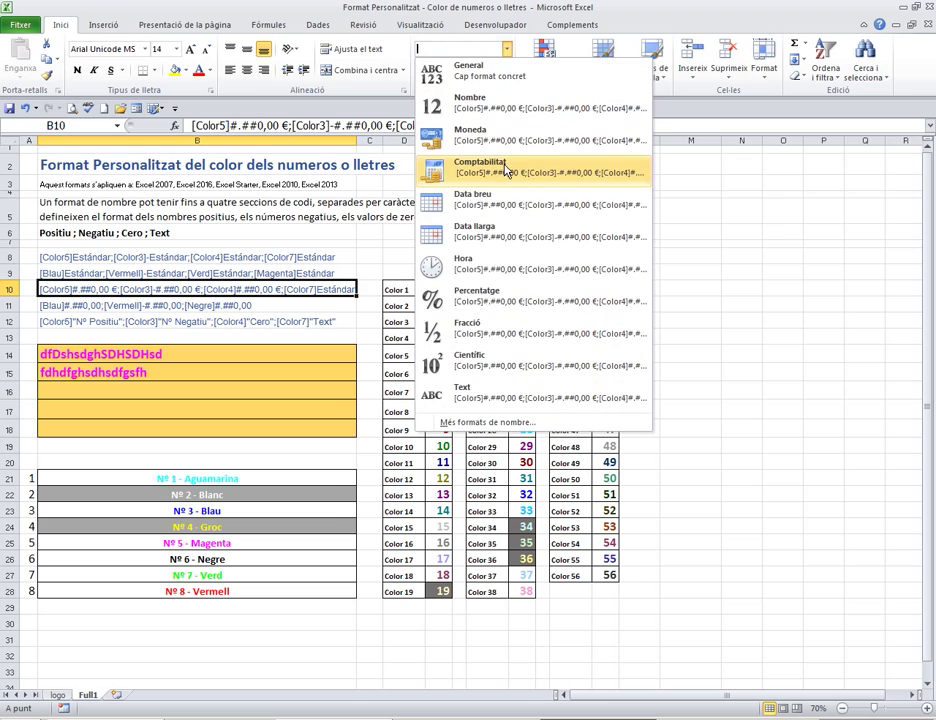
left_click(480, 145)
left_click(507, 48)
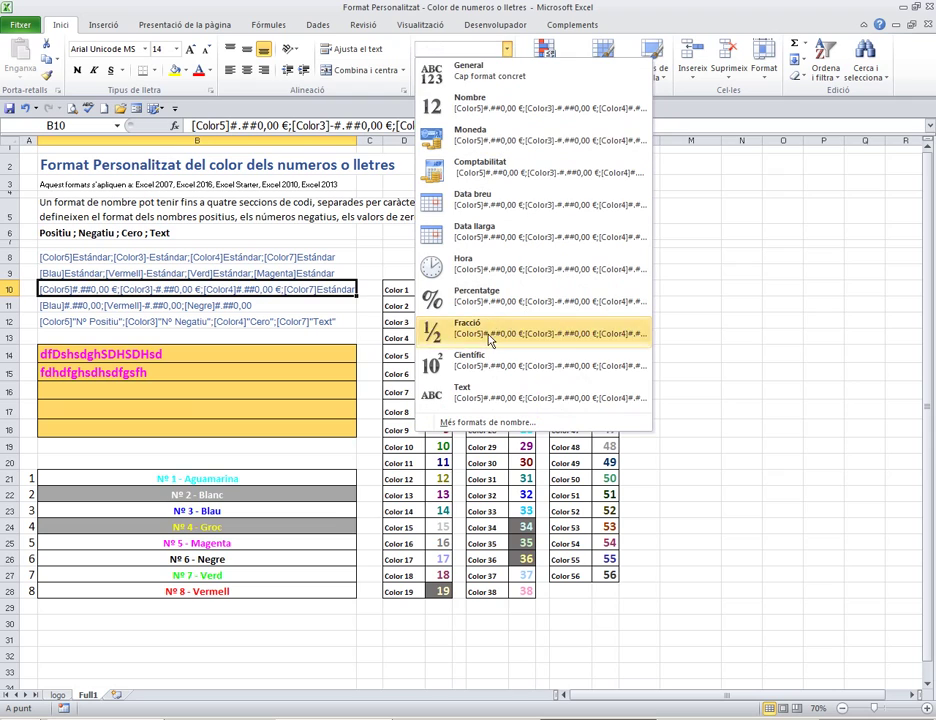
left_click(493, 424)
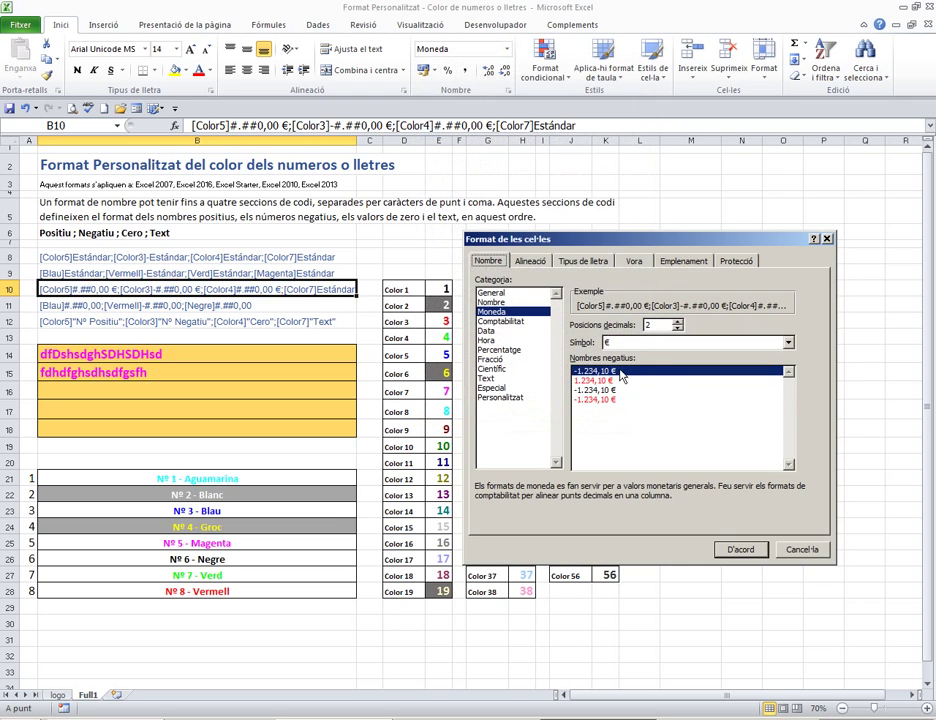
left_click(502, 398)
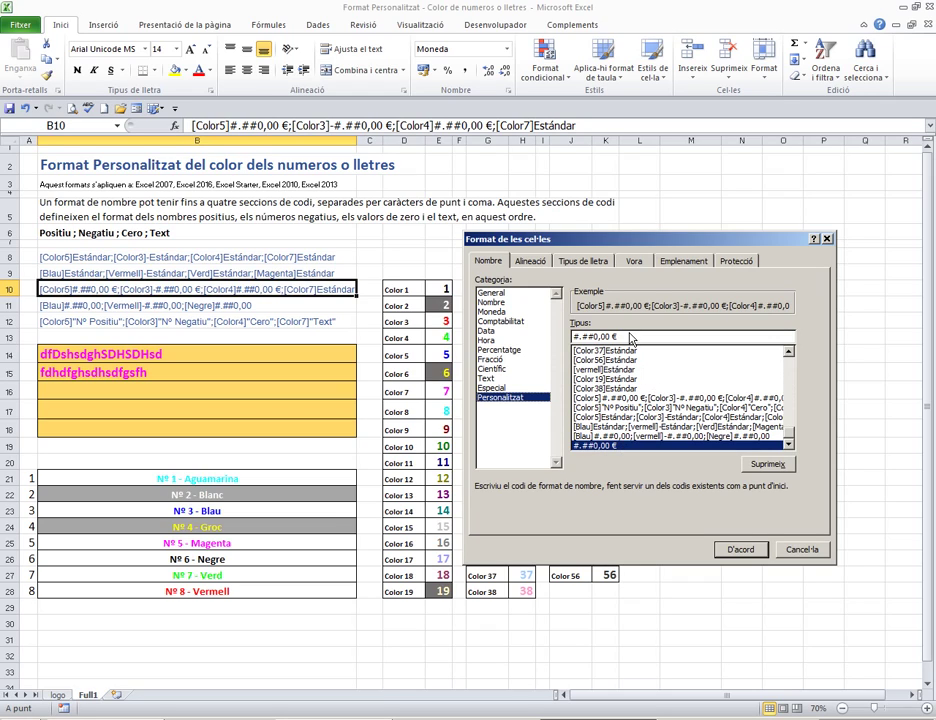
left_click_drag(617, 336, 543, 333)
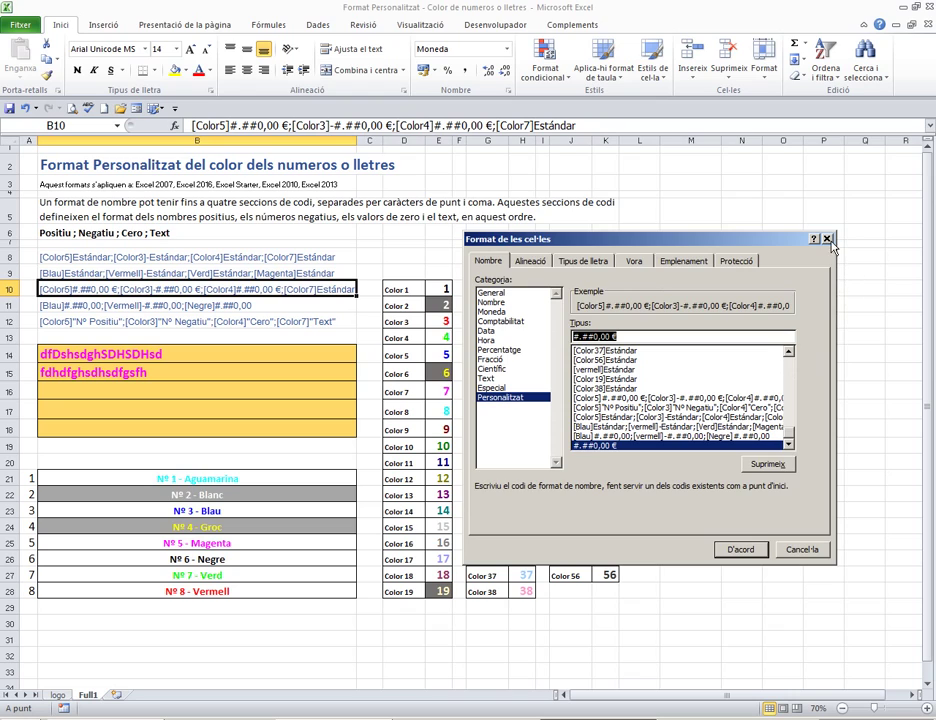
key("Return")
Enter sample text and then 1.500 in input cell B16.
left_click(300, 320)
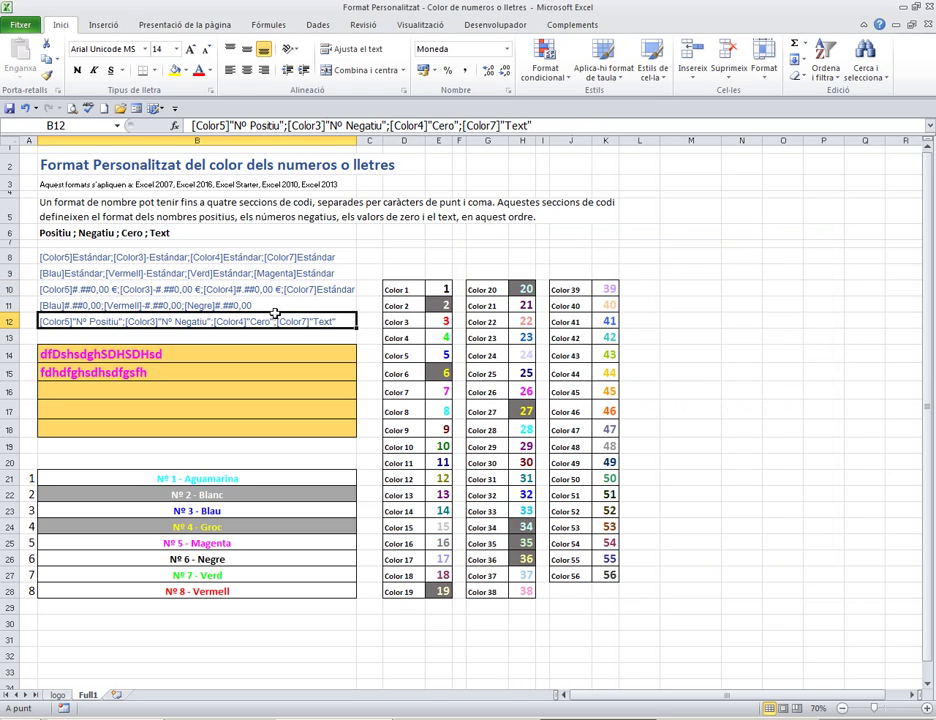
left_click(210, 392)
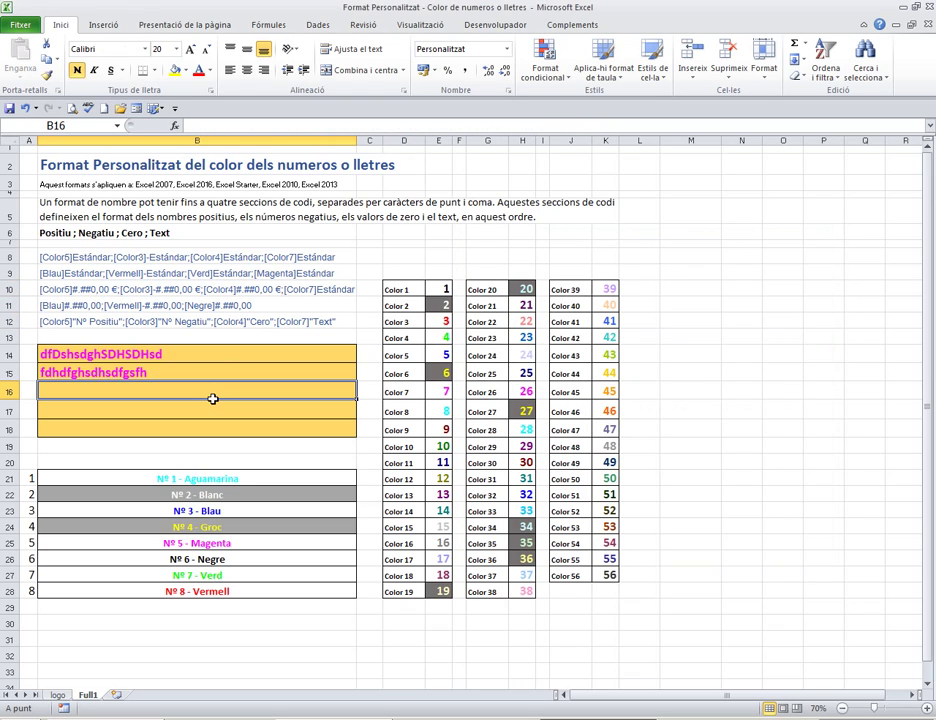
type("dsgsafsdadfgafdsg")
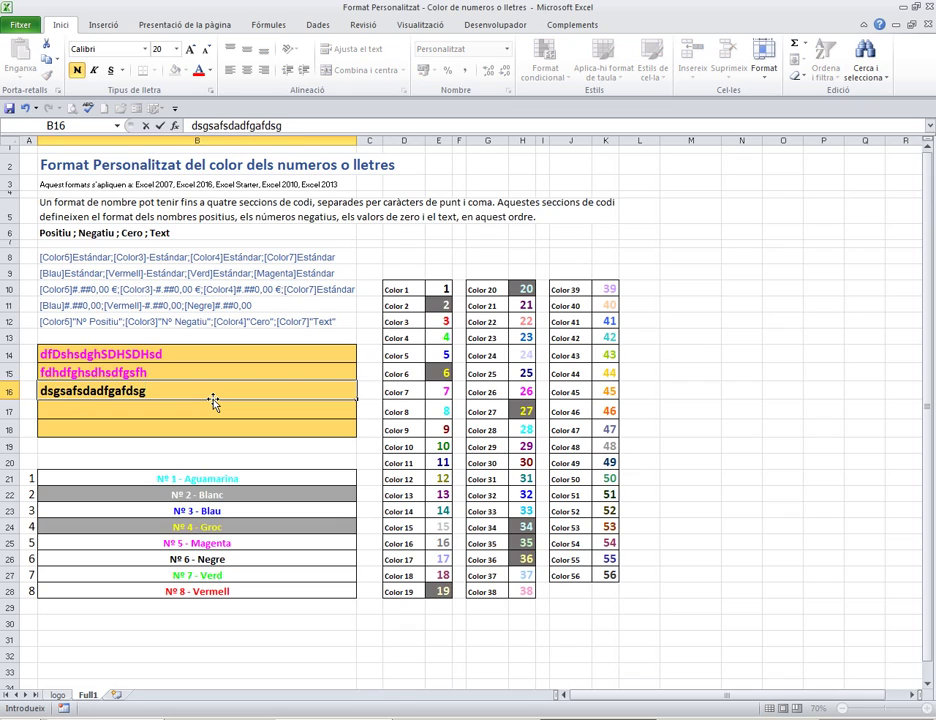
key("Return")
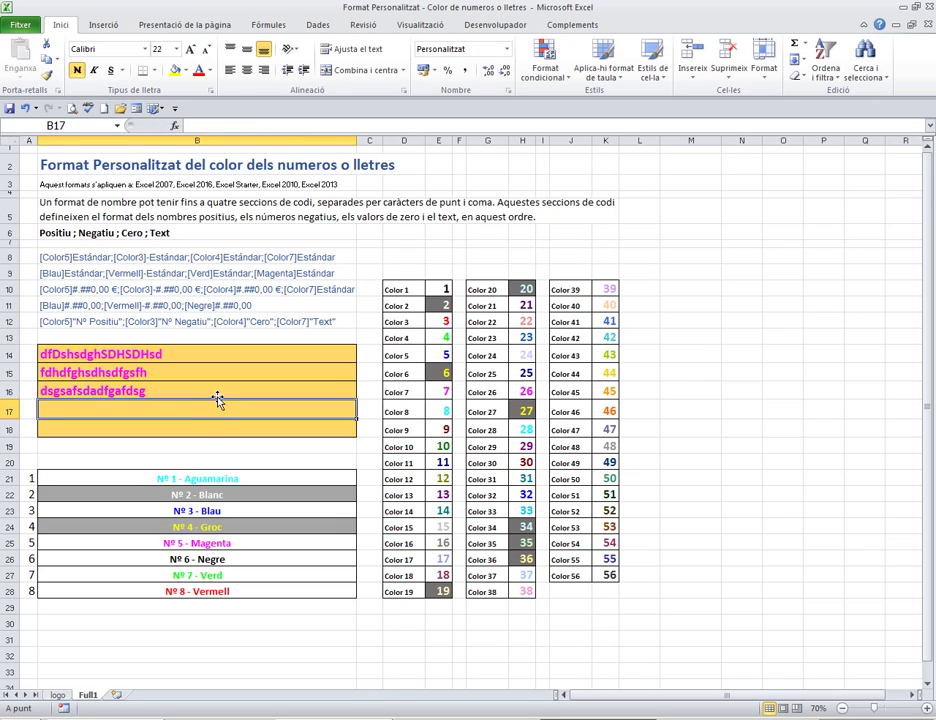
left_click(242, 391)
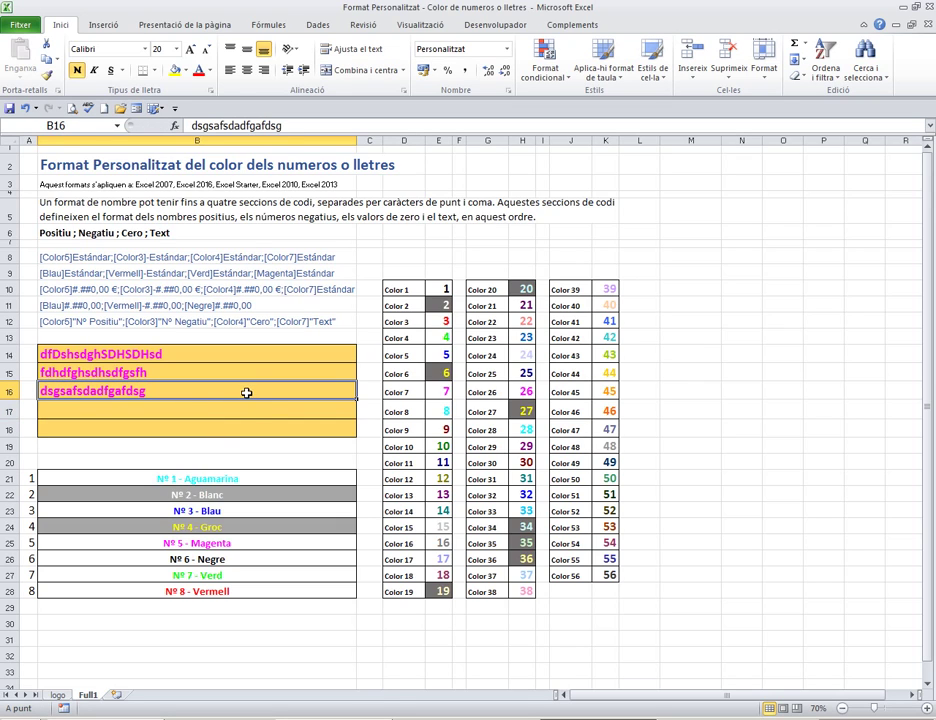
type("1.500")
key("Return")
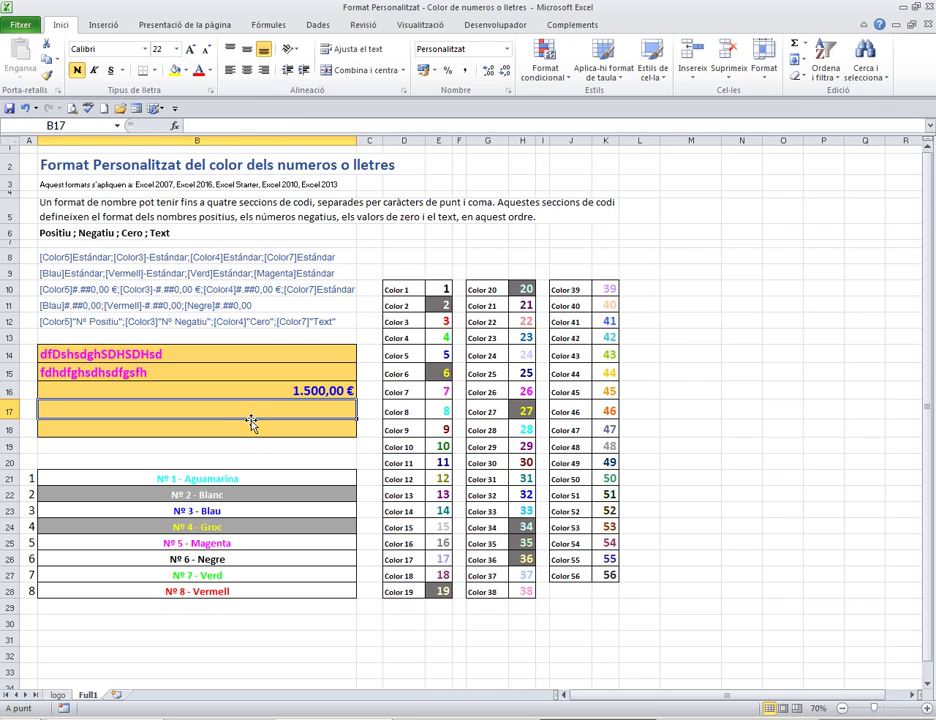
Replace B16's value with -150.000, then 0, which shows 0,00 € in green.
key("Up")
type("15000")
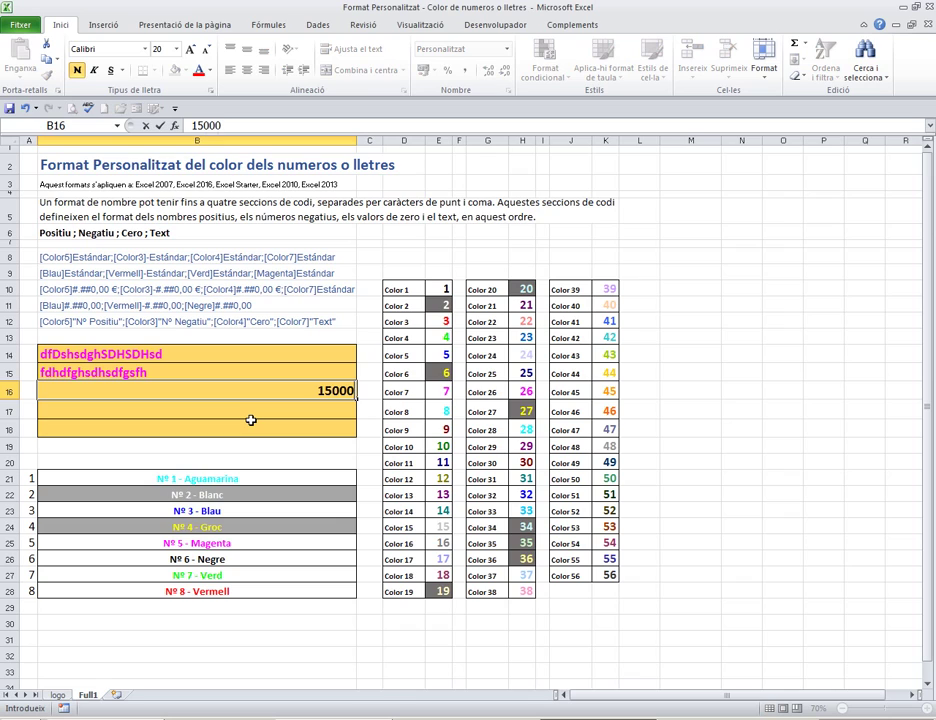
type("-")
key("BackSpace")
key("BackSpace")
key("BackSpace")
key("BackSpace")
key("BackSpace")
key("BackSpace")
type("-150.000")
key("Return")
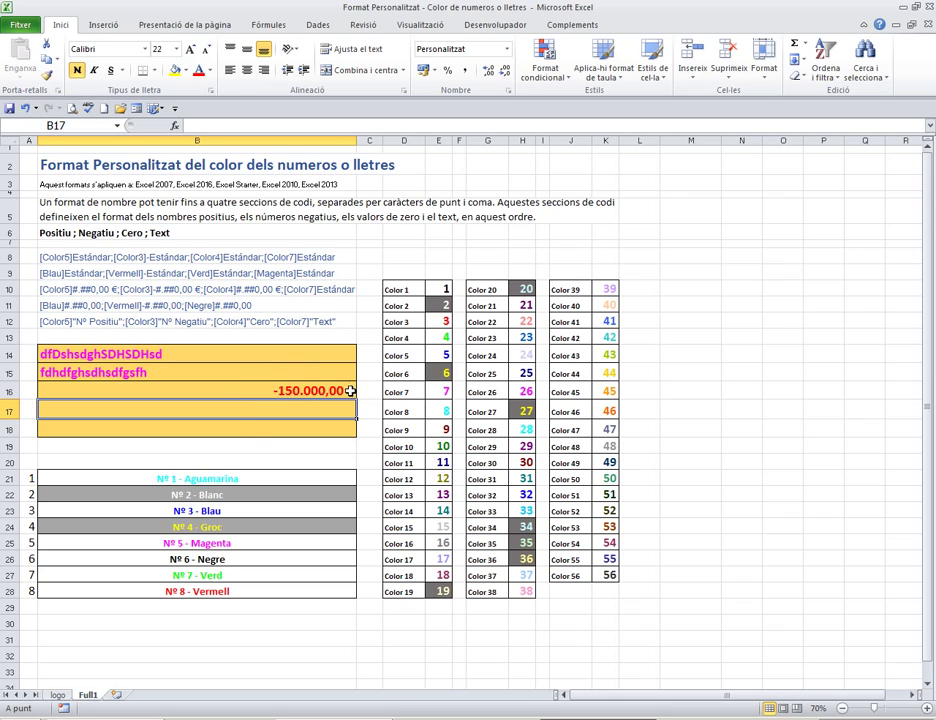
left_click(304, 392)
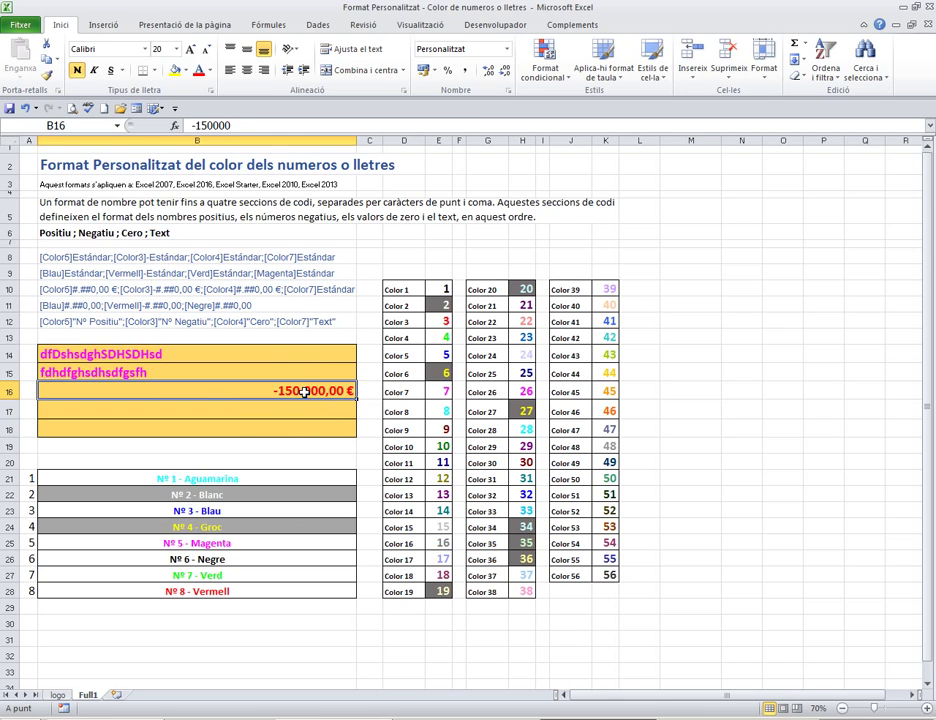
type("0")
key("Return")
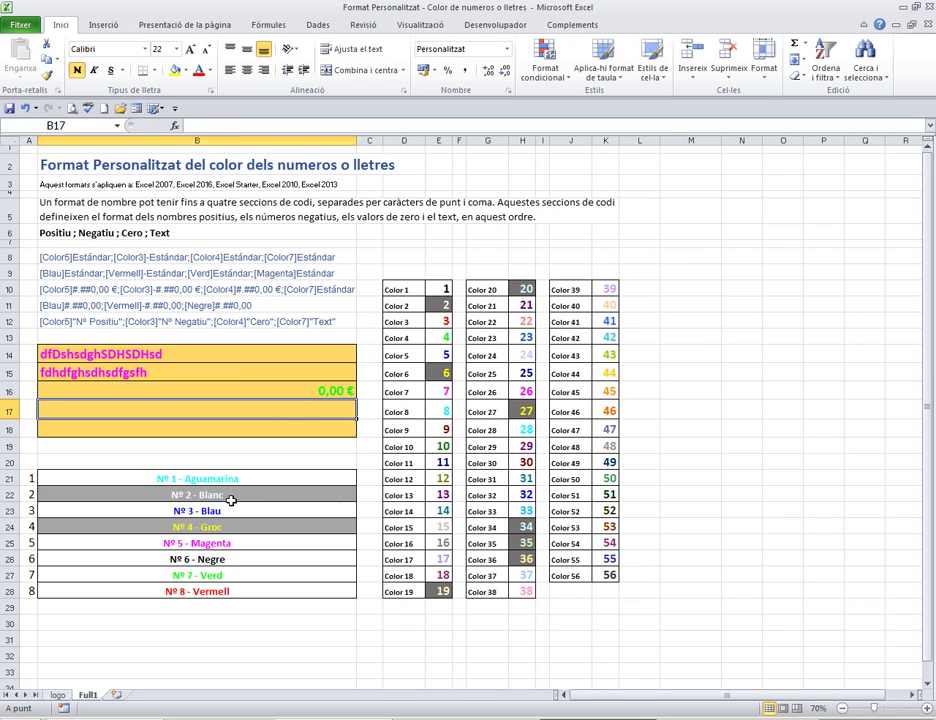
left_click(340, 391)
left_click(328, 403)
Enter 1.500, -540 and 0 in turn in input cell B17.
left_click(134, 305)
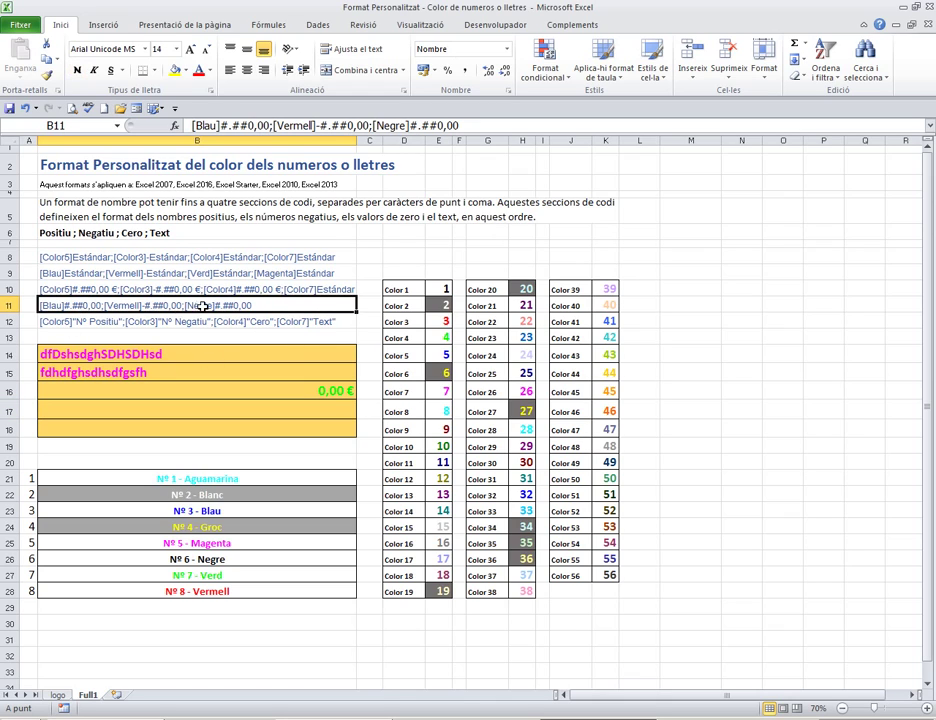
left_click(247, 403)
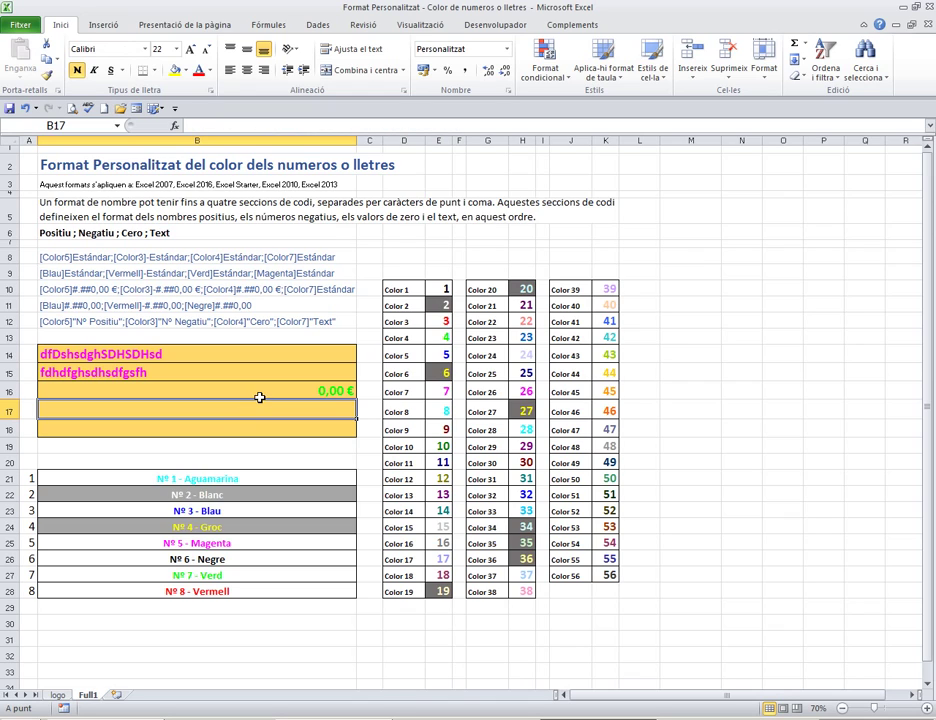
type("1.500")
key("Return")
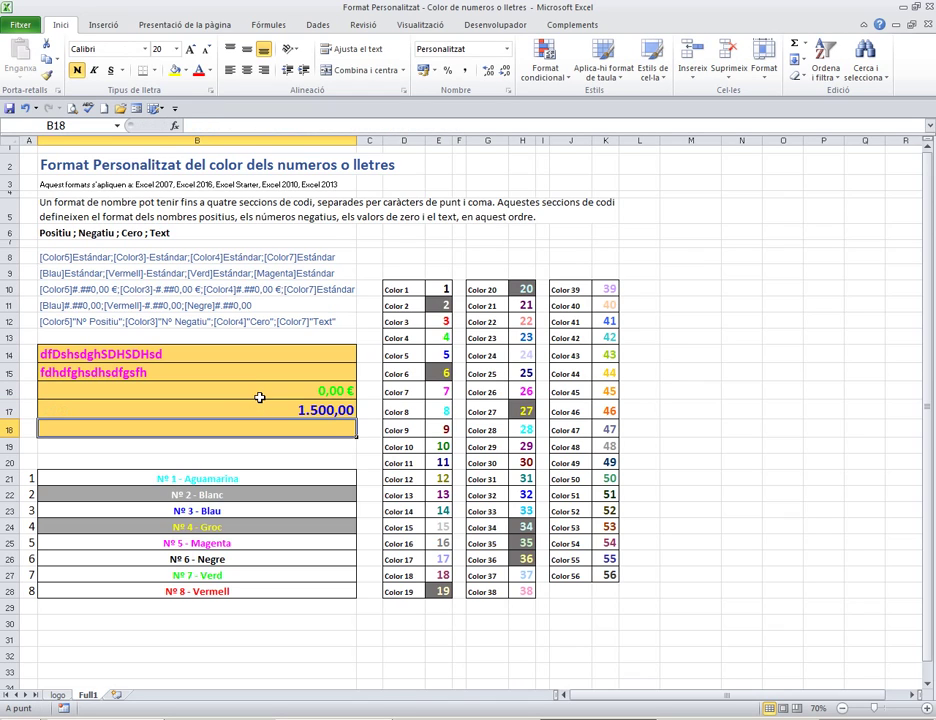
key("Up")
type("-")
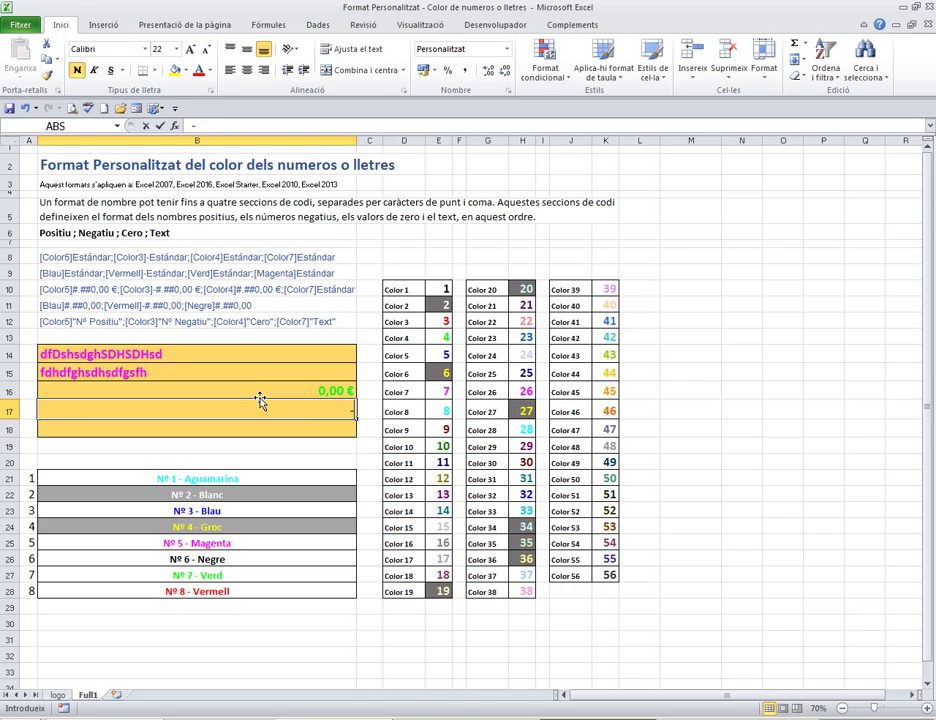
type("540")
key("Return")
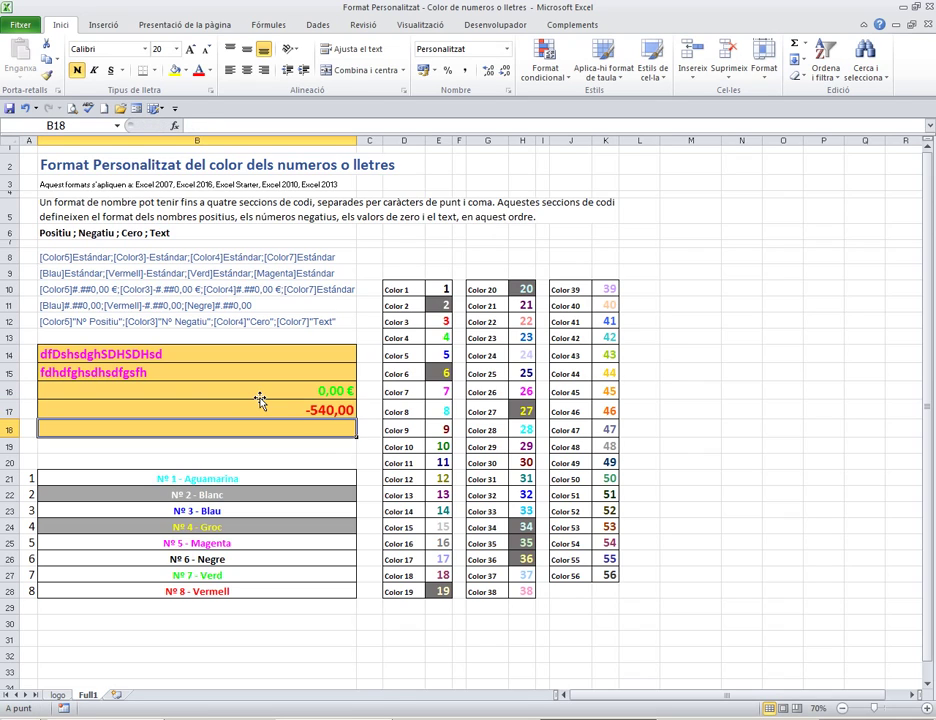
key("Up")
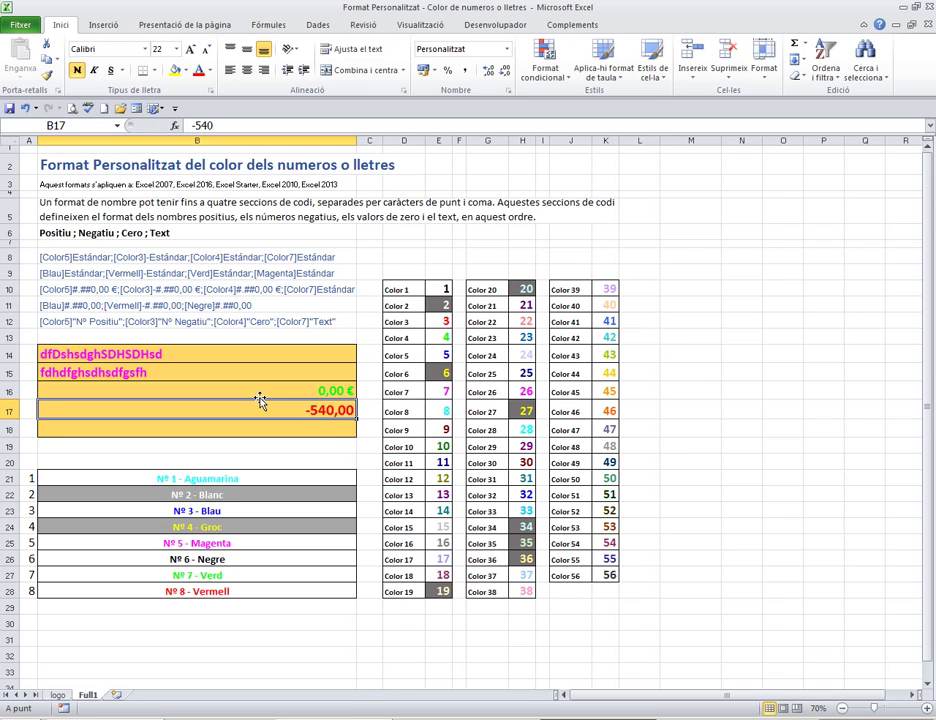
type("0")
key("Return")
key("Up")
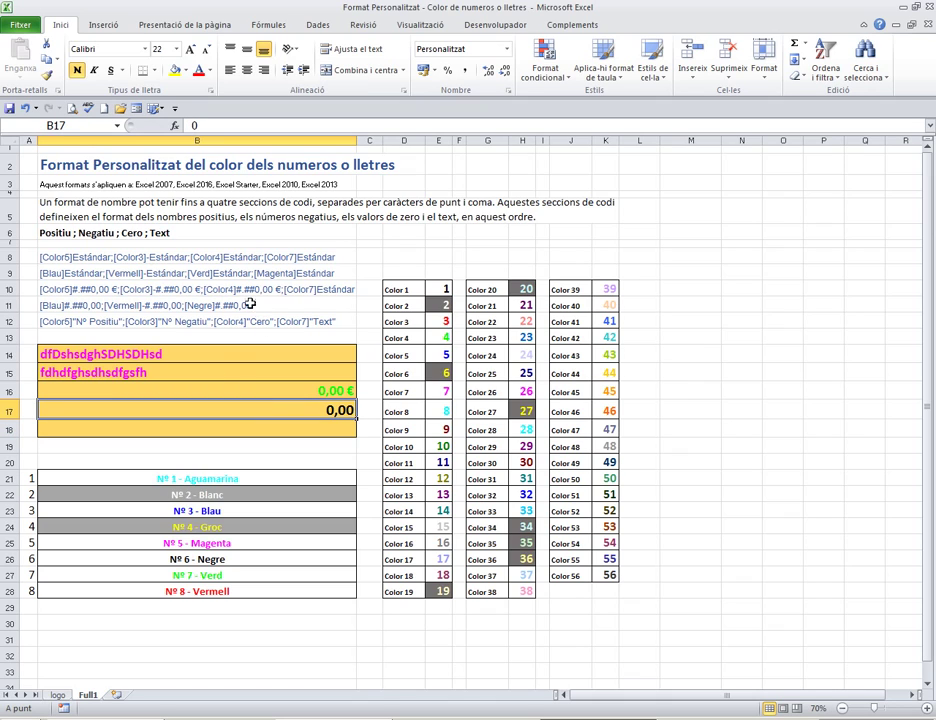
Compare the B11 and B6 format notes, then enter the text dsfsdfsdf in B17.
left_click(64, 307)
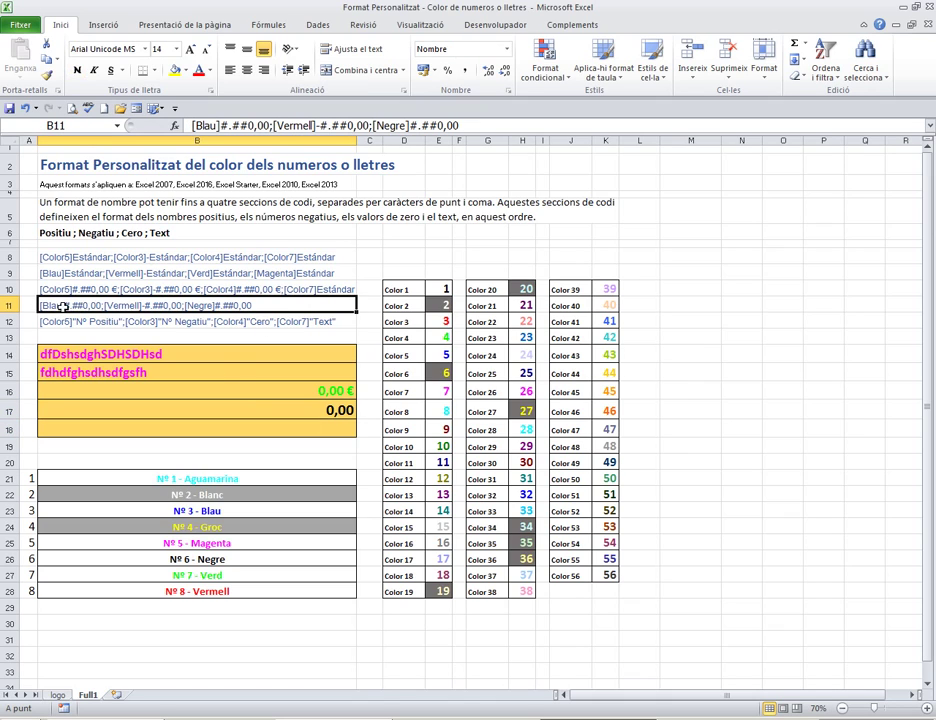
left_click(62, 233)
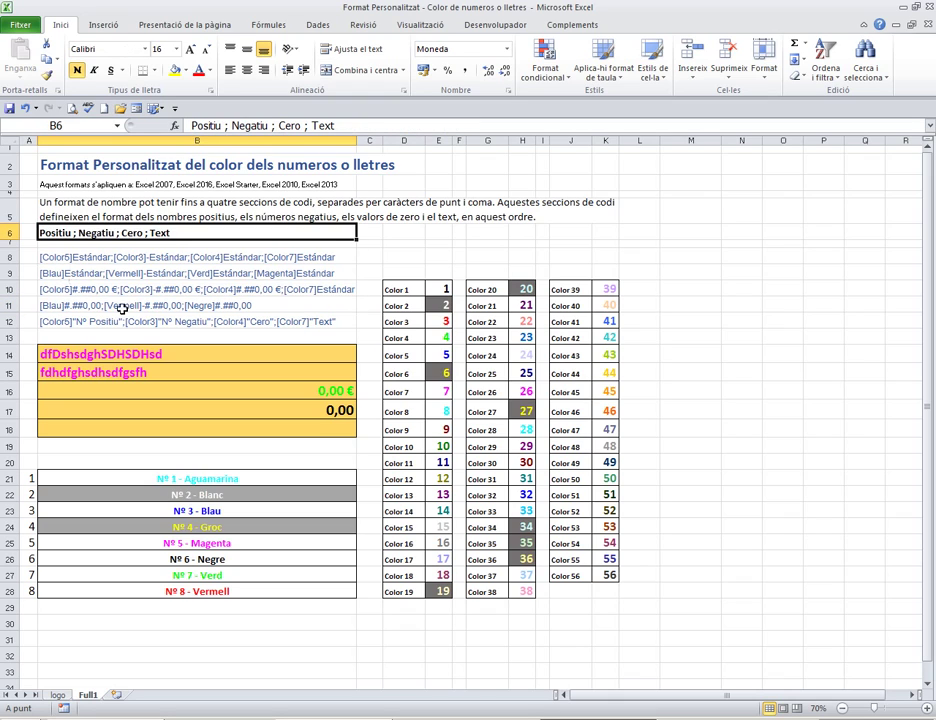
left_click(240, 306)
left_click(261, 411)
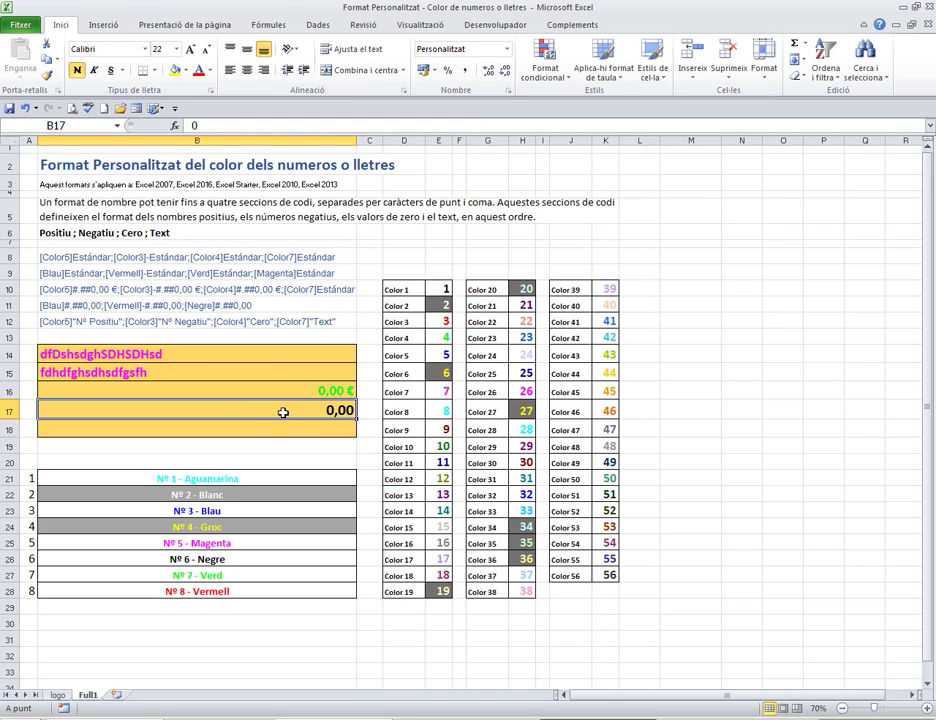
type("dsfsdfsdf")
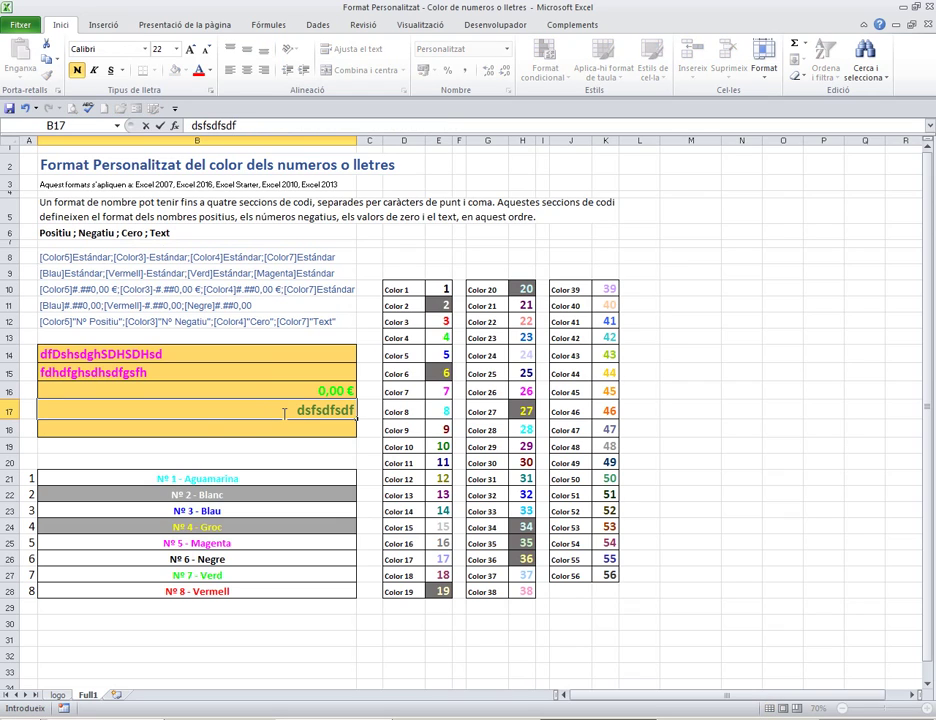
left_click(240, 447)
left_click(272, 416)
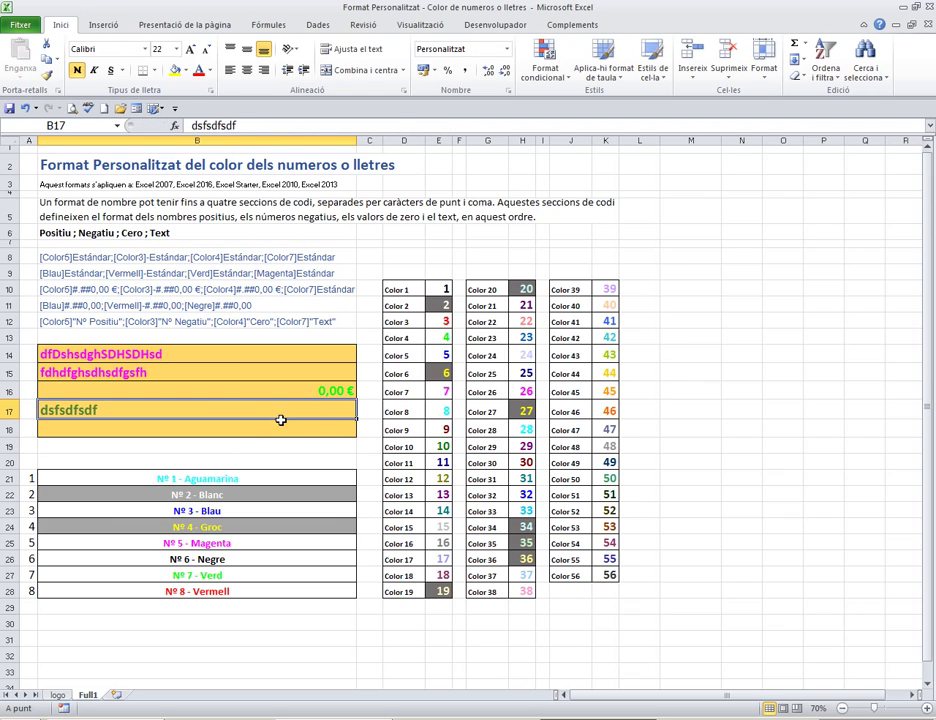
Make B17's font black, then give B17:B18 an olive font colour.
left_click(209, 70)
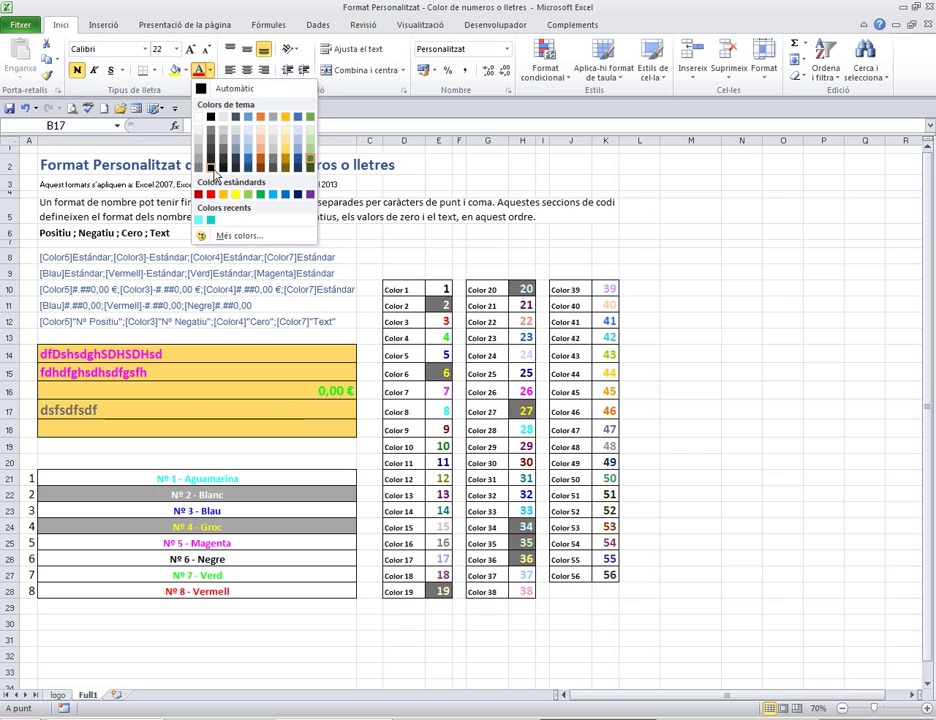
left_click(218, 88)
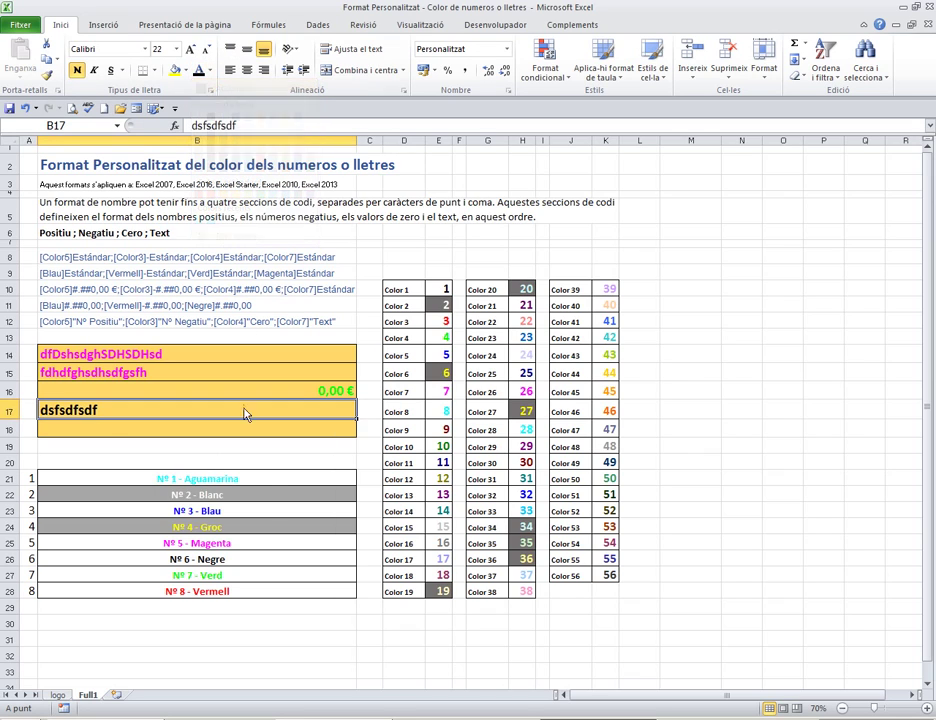
left_click(282, 449)
left_click_drag(93, 418, 109, 413)
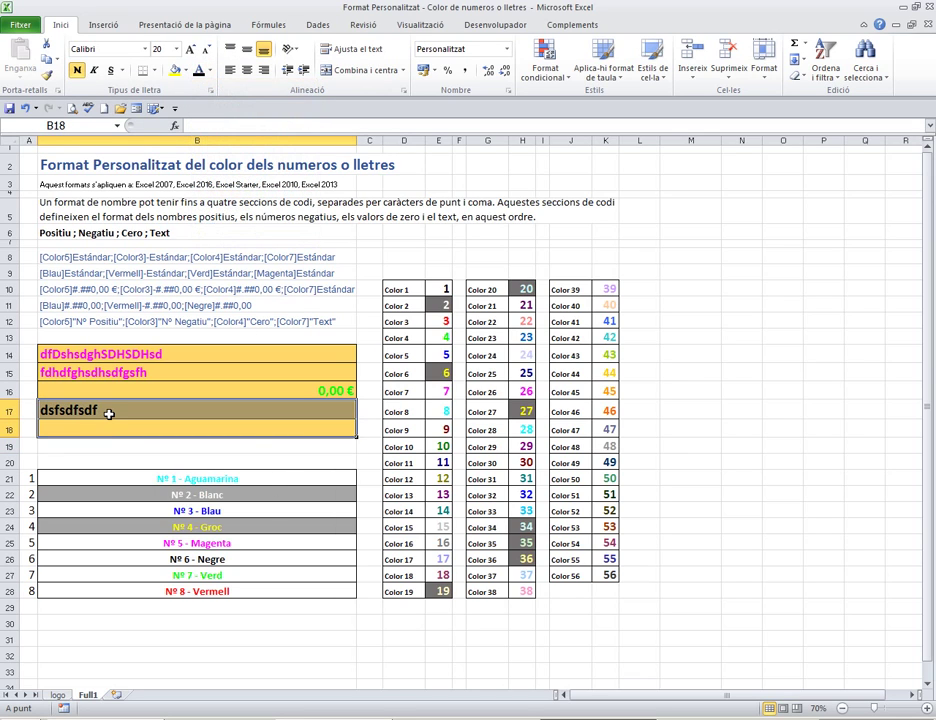
left_click(210, 71)
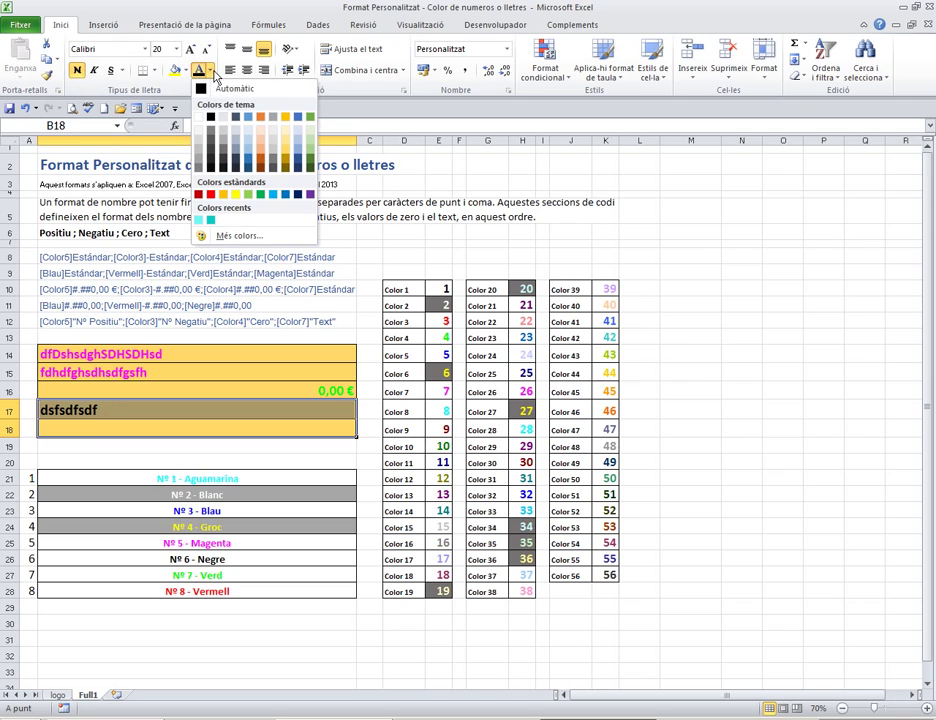
left_click(222, 146)
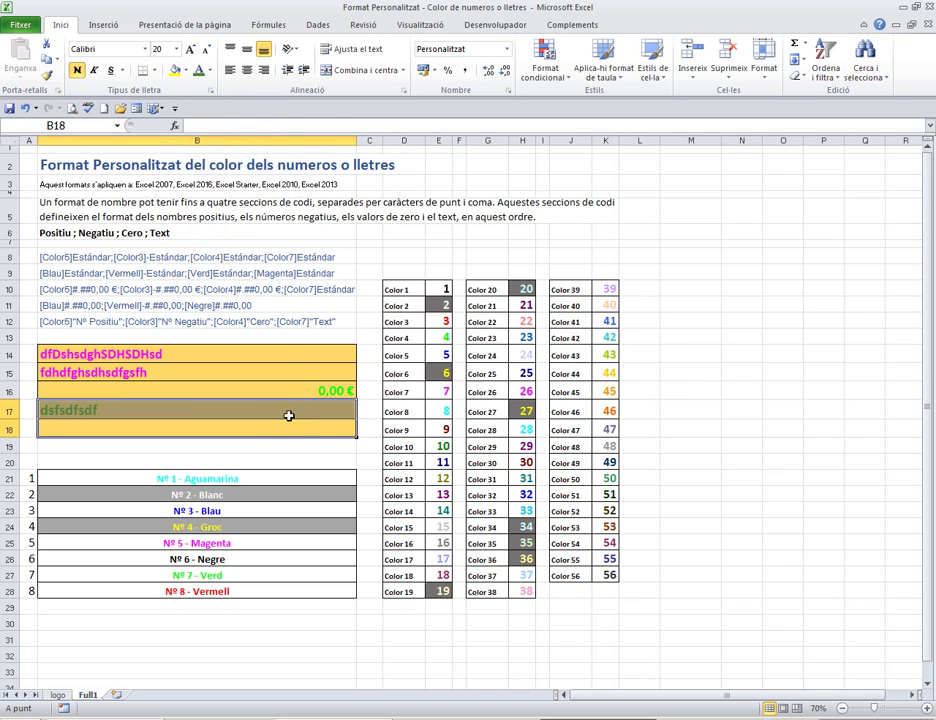
Enter sASasfASDFa, 52, -96 and sdgasdfgasdfg in turn in B17.
left_click(290, 448)
left_click(204, 411)
type("sAS")
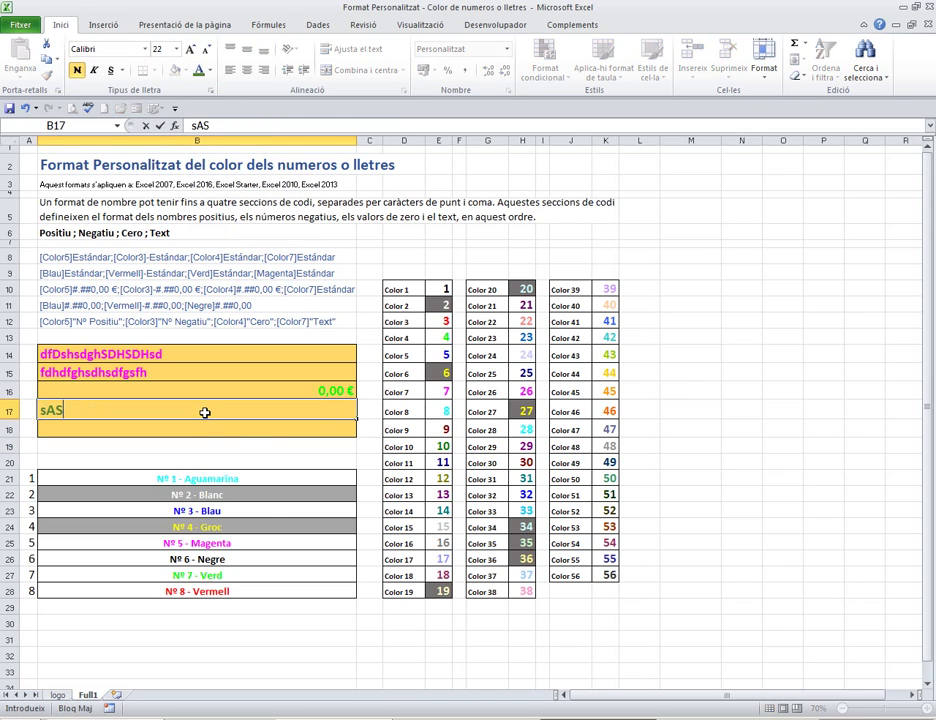
type("asfASDFa")
left_click(226, 444)
left_click(259, 403)
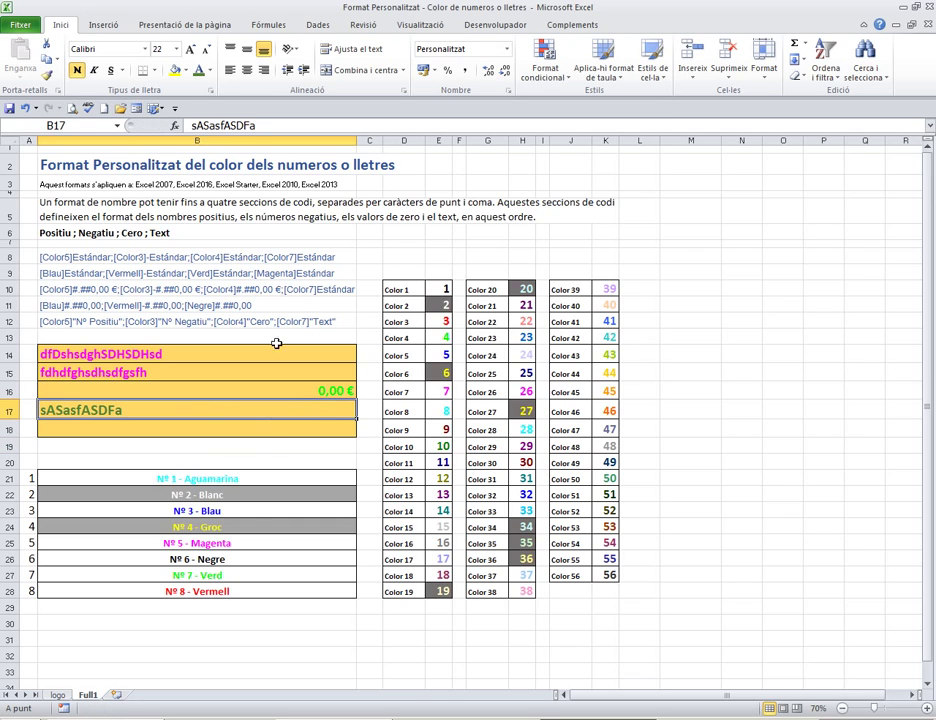
type("52")
key("Return")
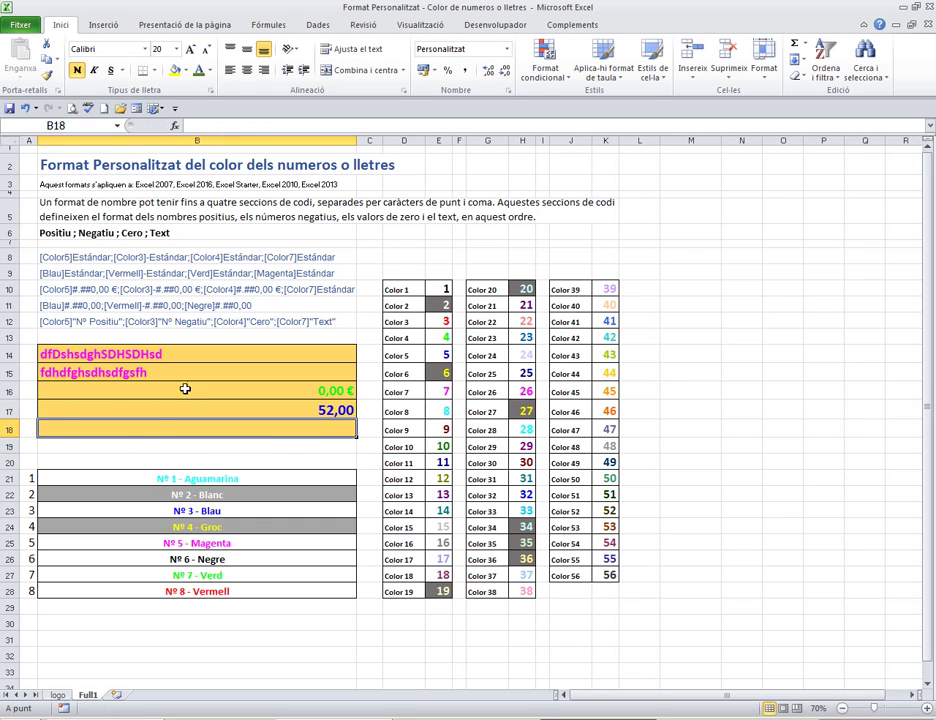
left_click(190, 410)
type("-96")
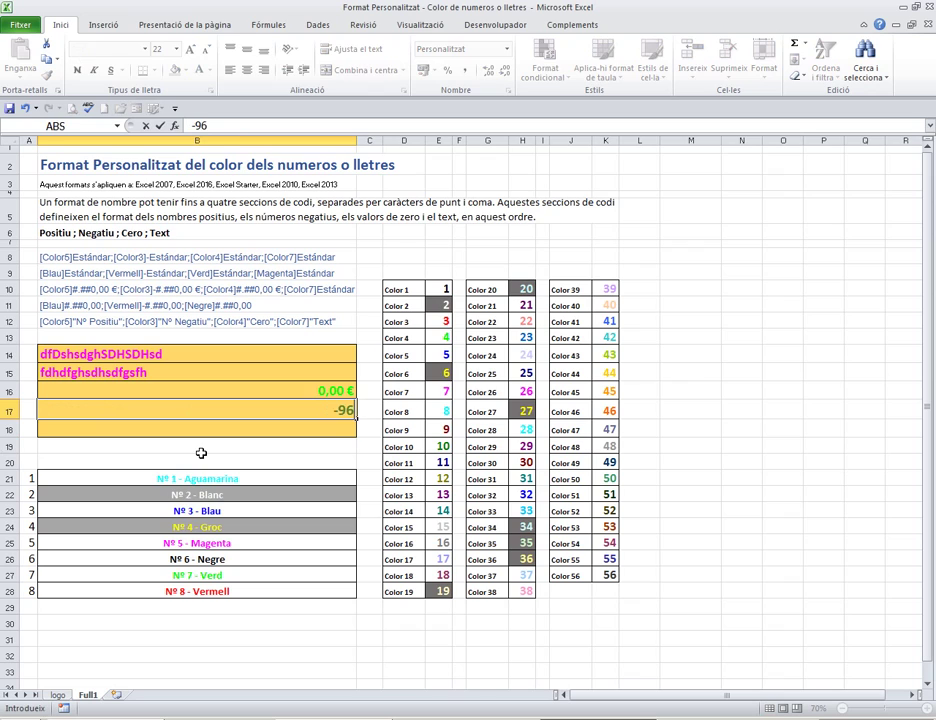
key("Return")
left_click(231, 408)
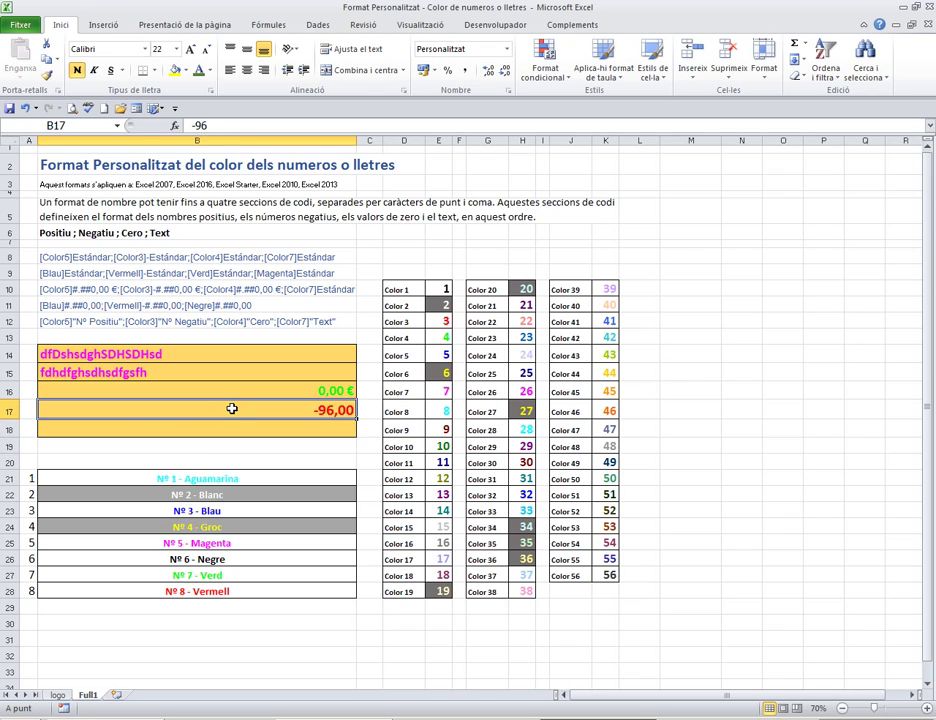
type("sdgasdfgasdfg")
key("Return")
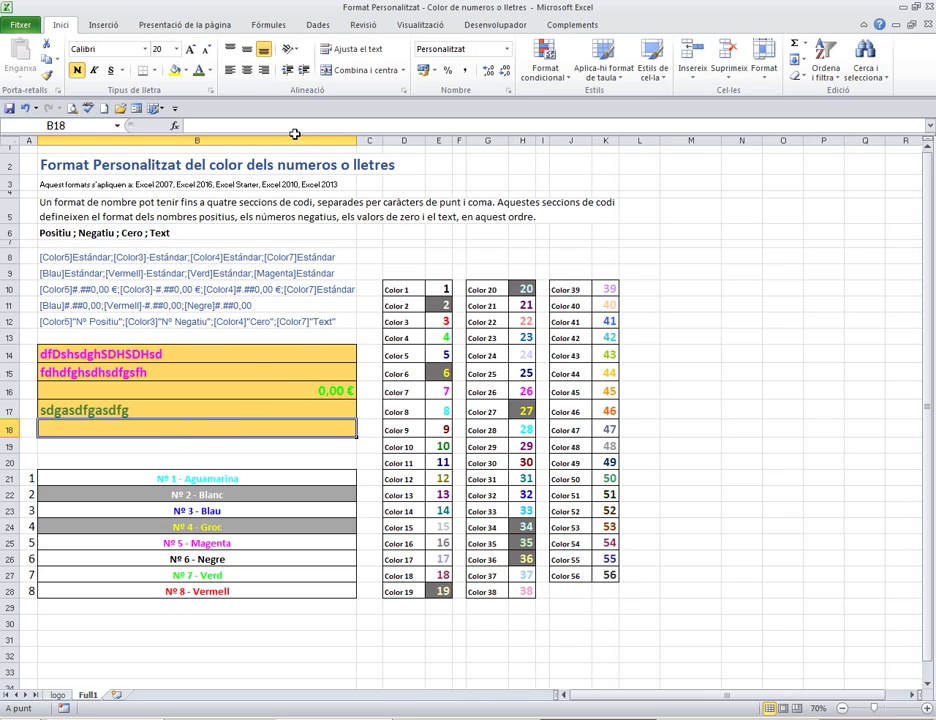
Insert #.##0,00 after [Color5] in B12's label code, then reopen it for editing.
left_click(82, 322)
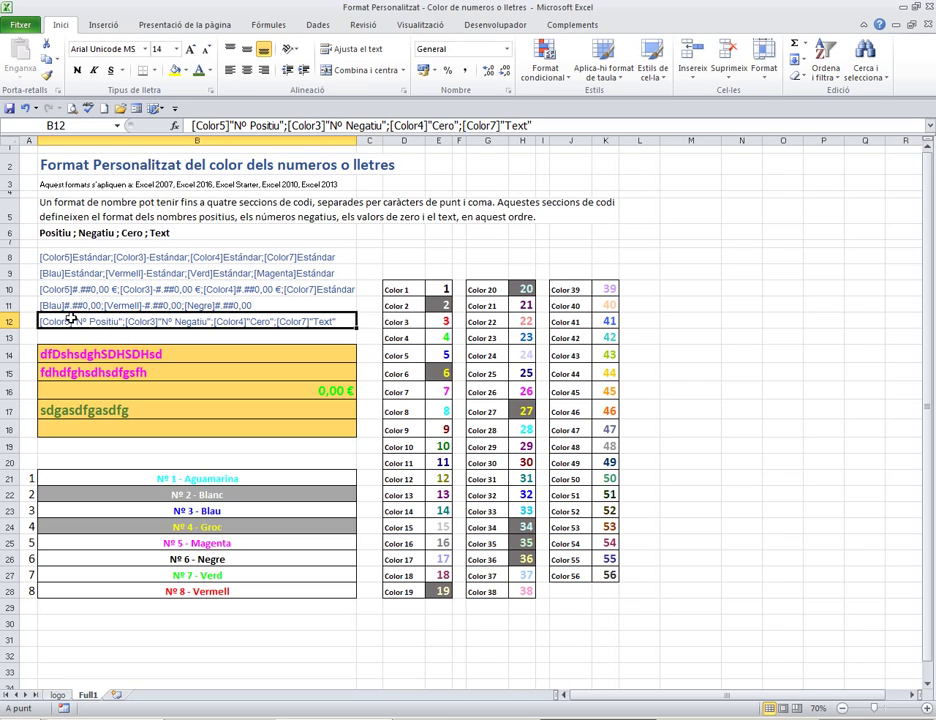
double_click(73, 319)
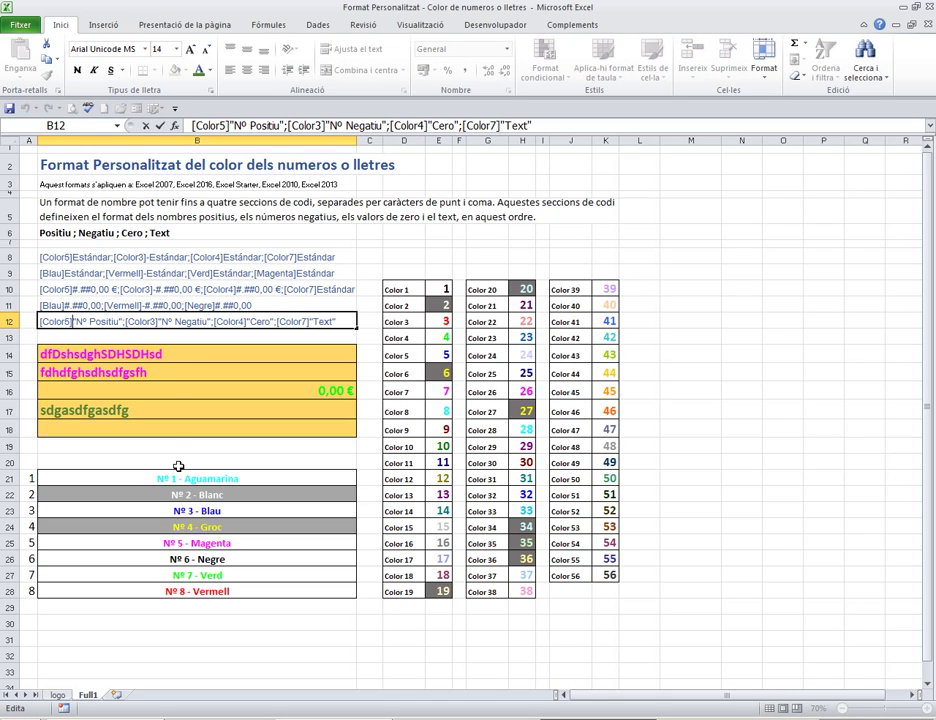
type("#")
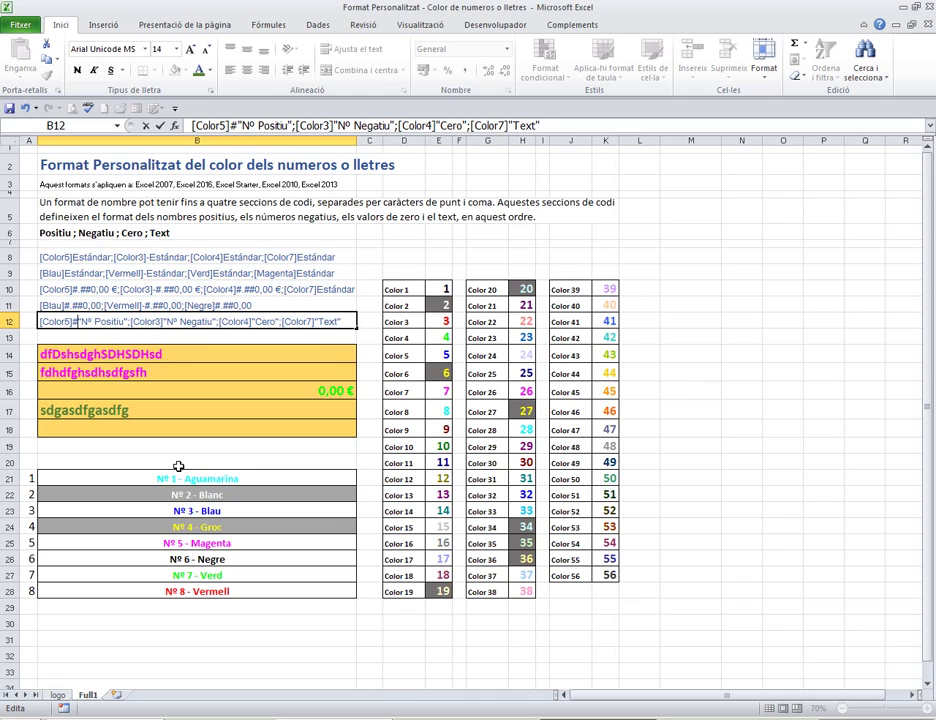
type(".")
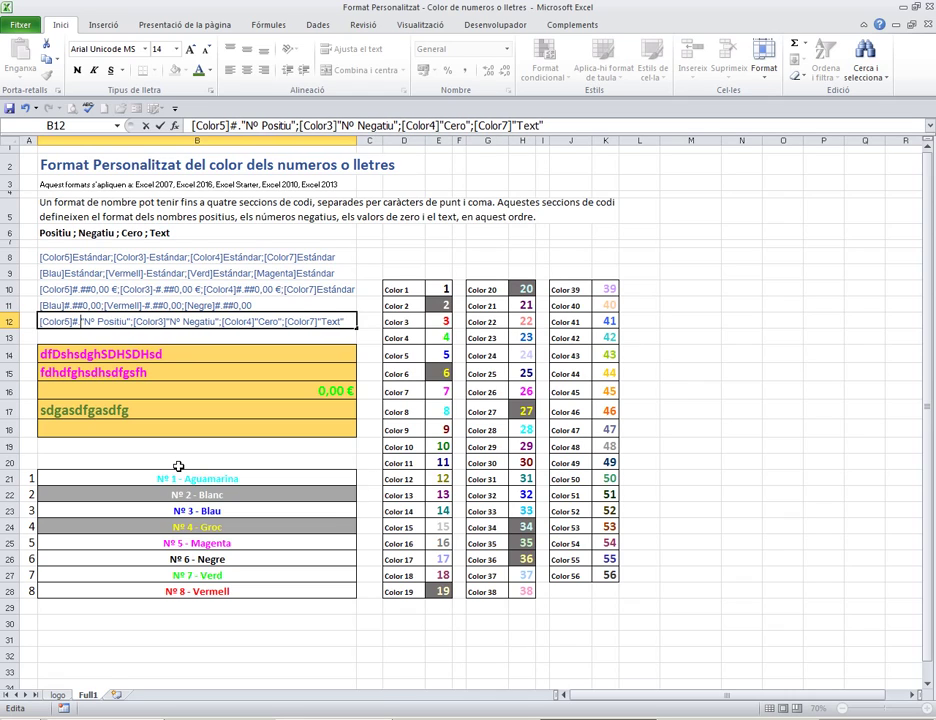
type("##")
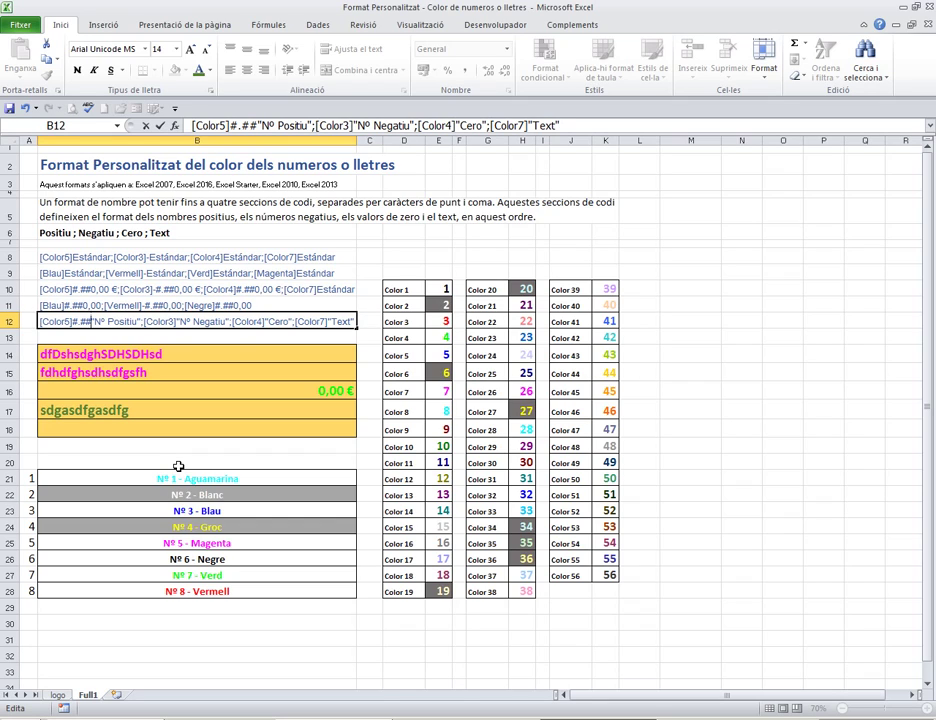
type("0")
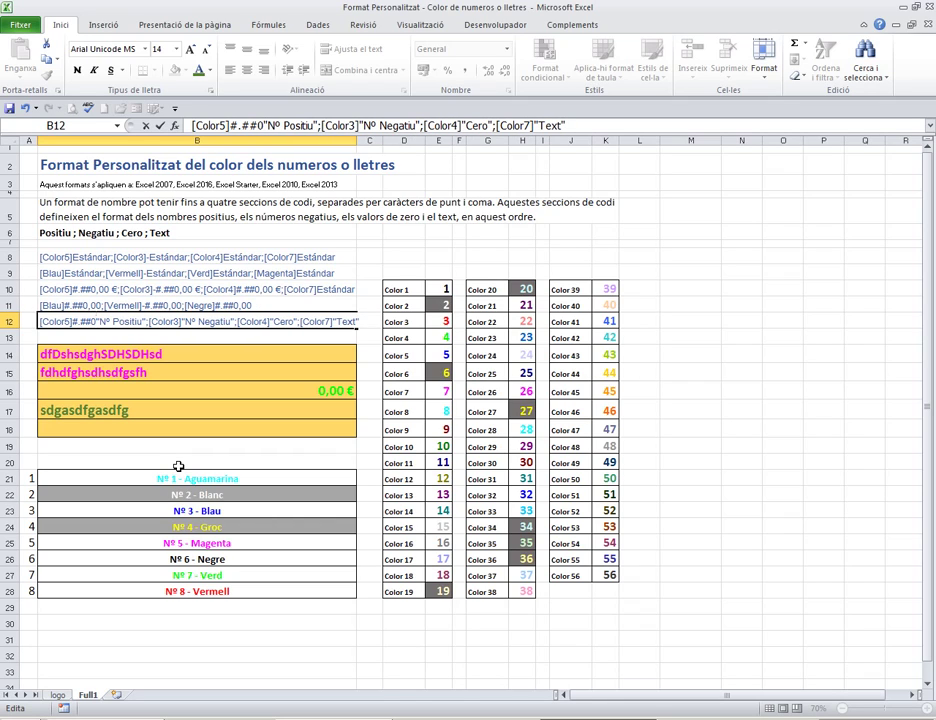
type(",00")
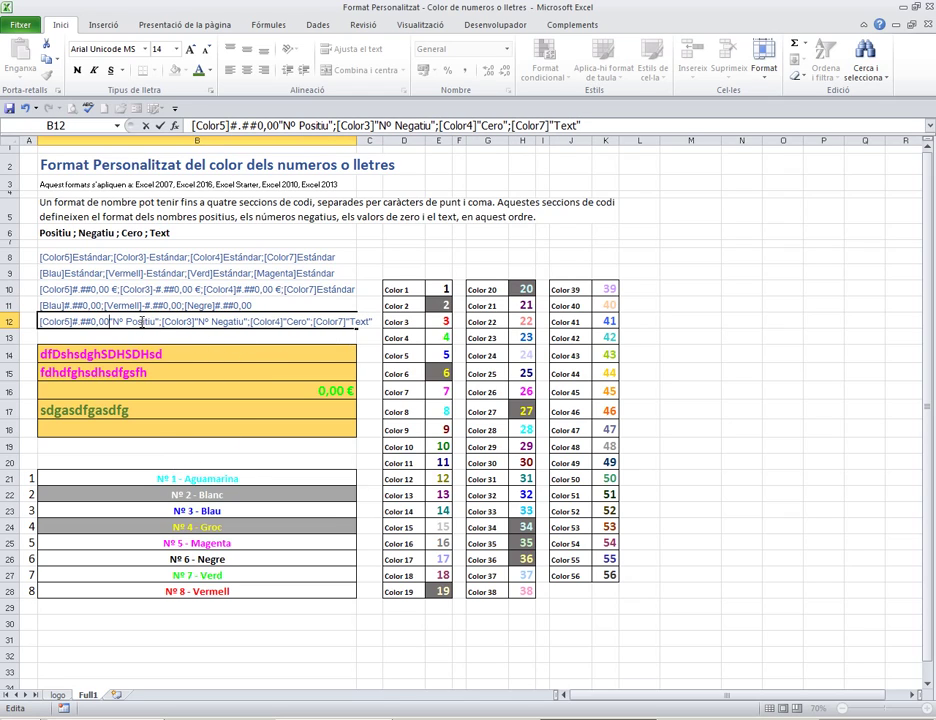
key("Return")
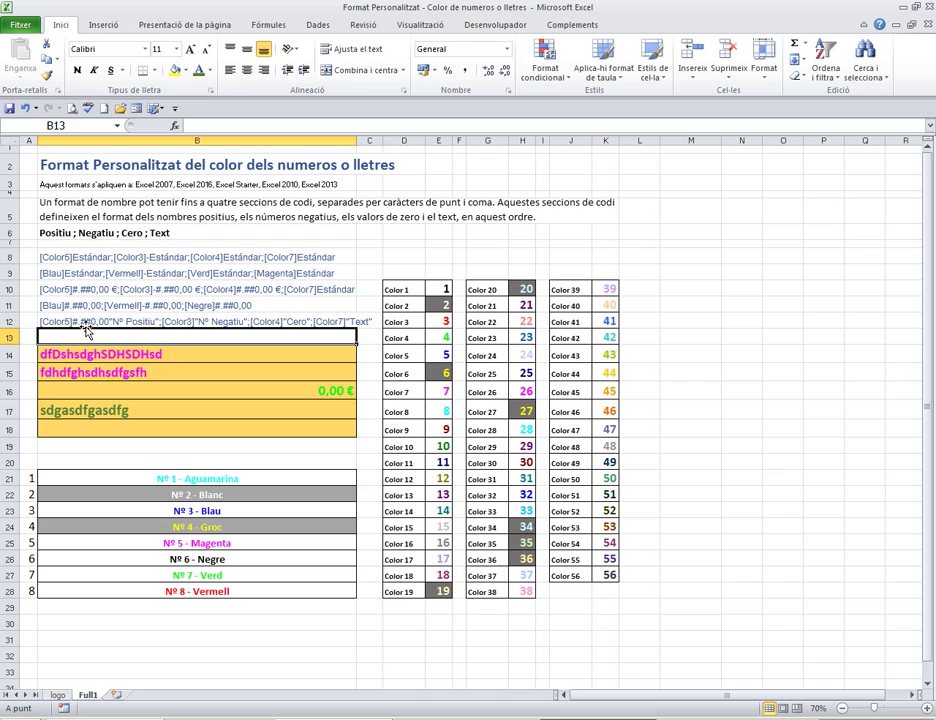
double_click(104, 321)
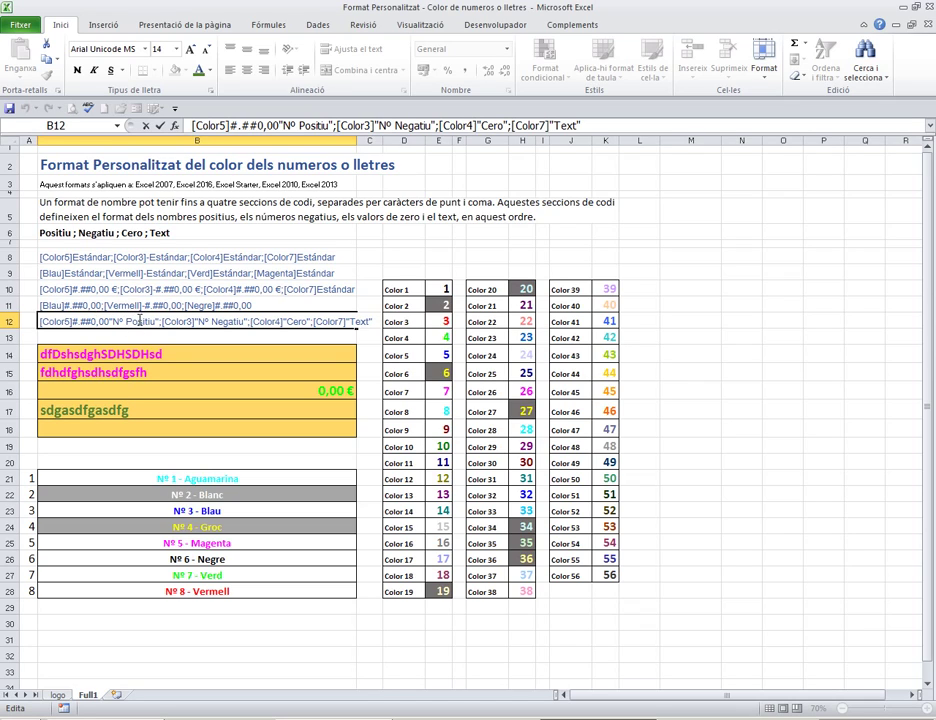
Enter 1500 in B18, shown as blue Nº Positiu, and check its format settings unchanged.
left_click(195, 427)
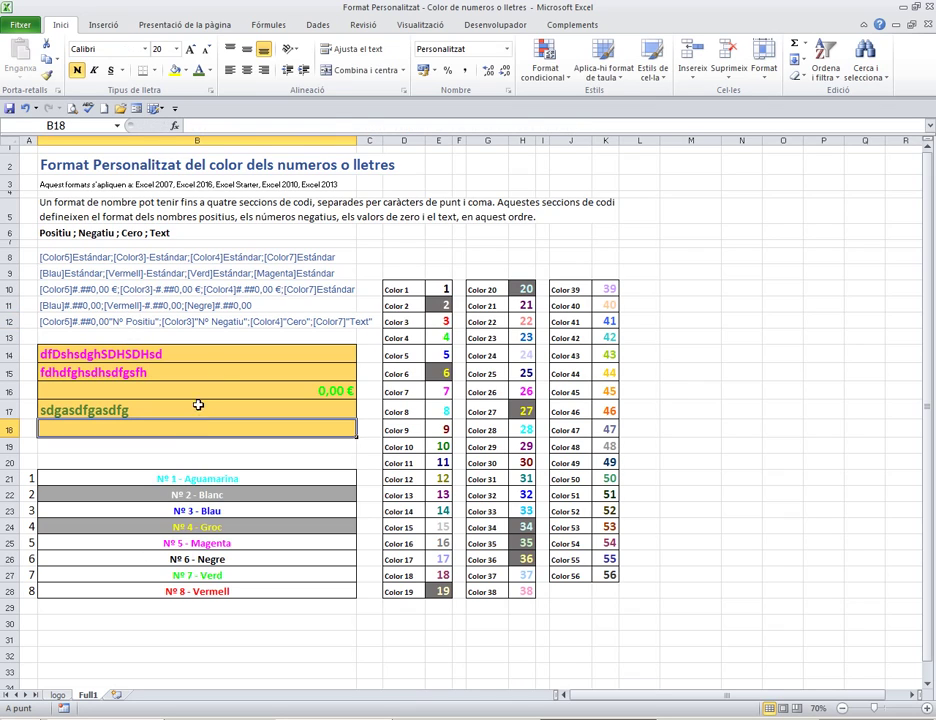
type("15")
key("Return")
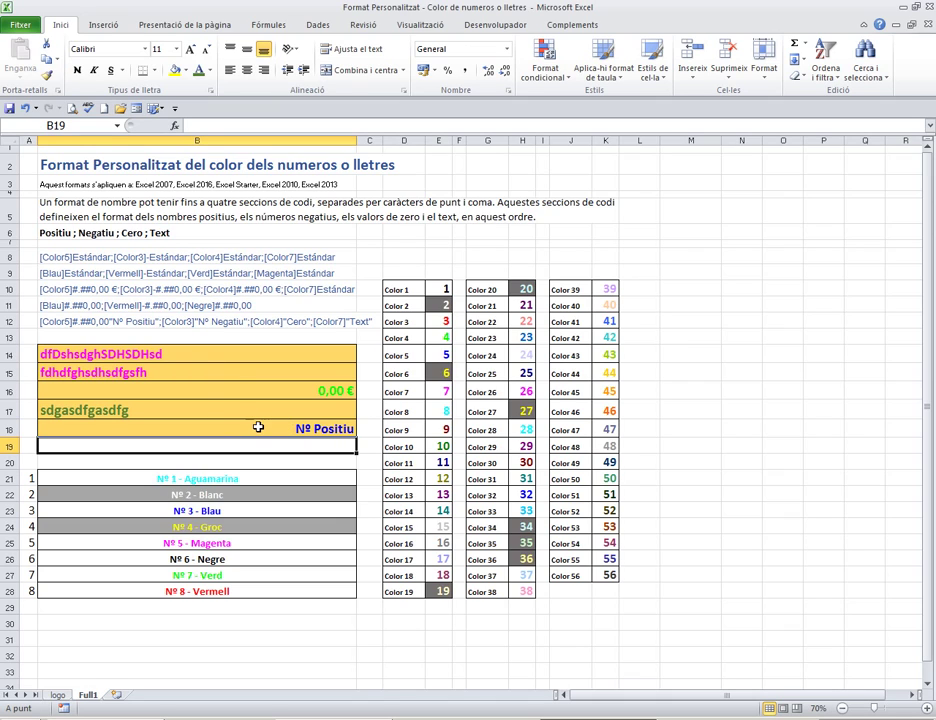
left_click(507, 48)
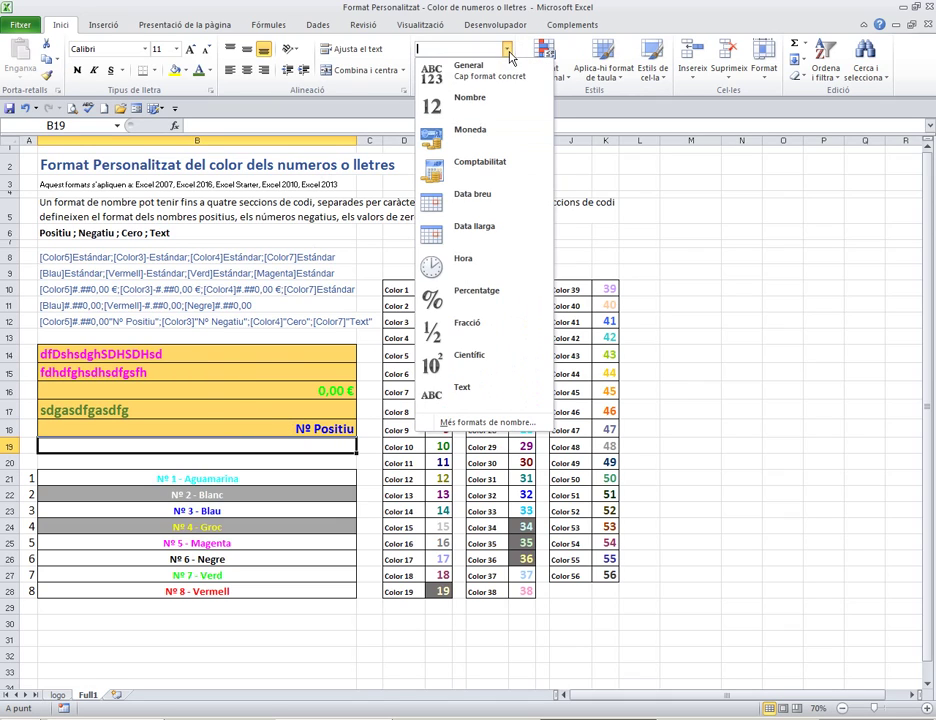
left_click(488, 422)
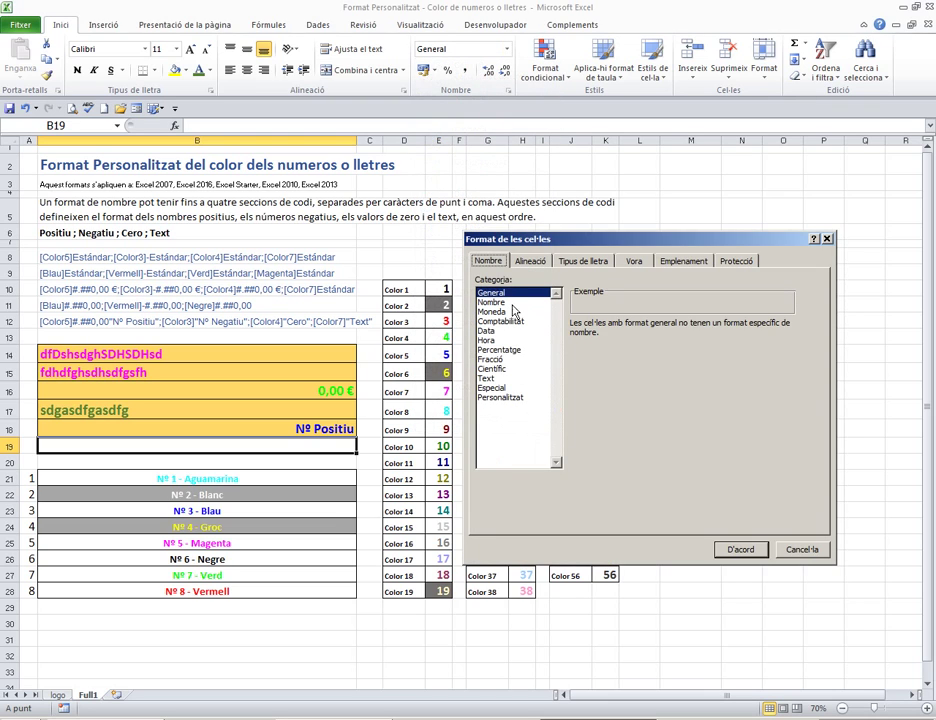
left_click(801, 549)
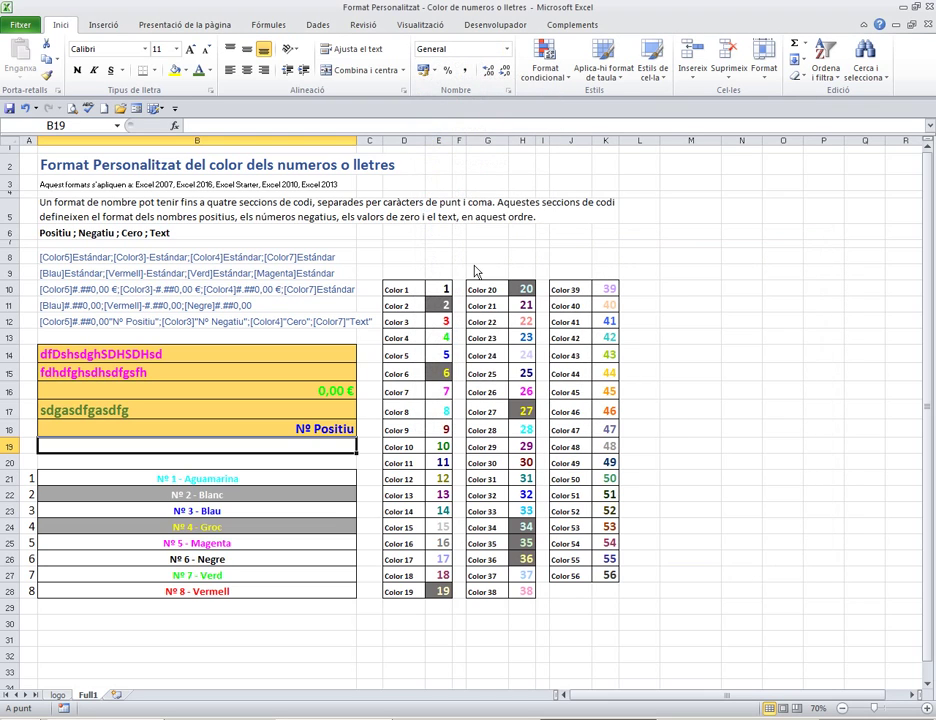
left_click(288, 428)
Insert #.-0,00 after [Color5] in B18's custom format, giving 150··0,00 Nº Positiu.
left_click(507, 48)
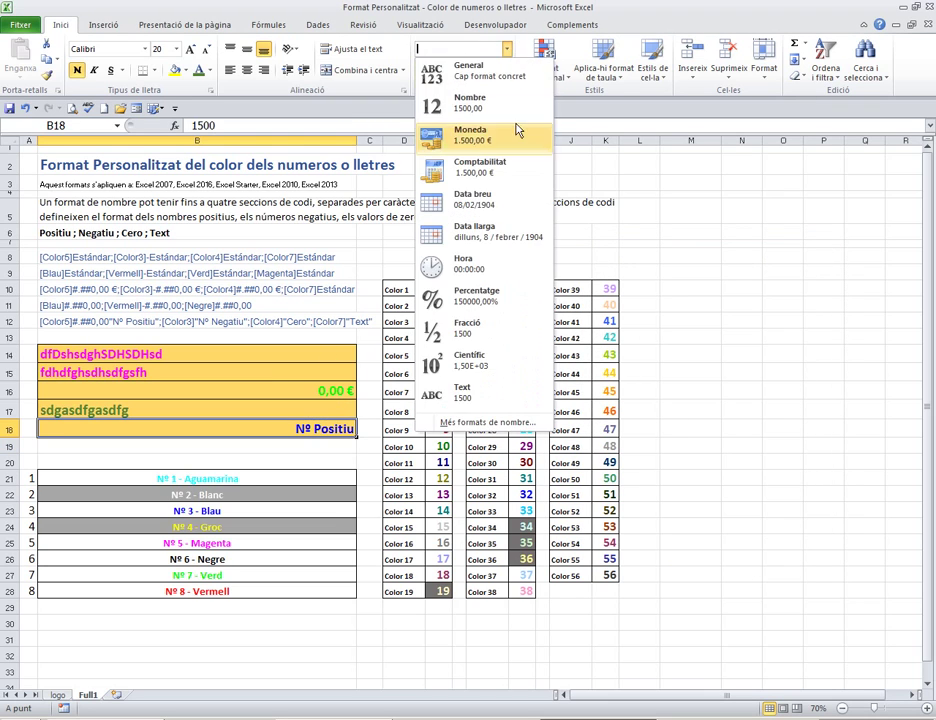
left_click(525, 421)
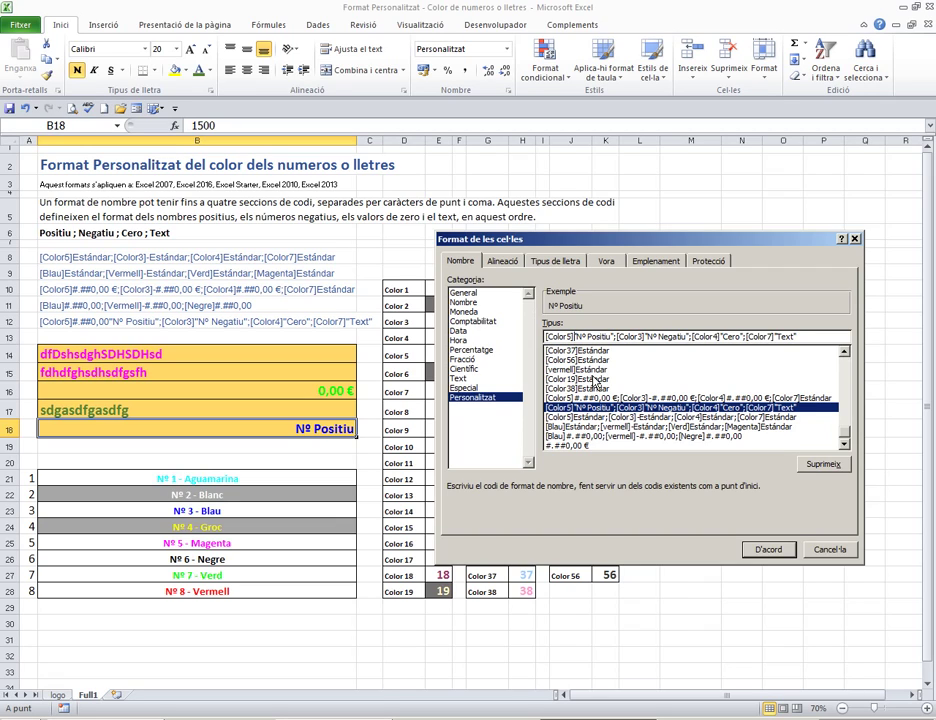
type("#")
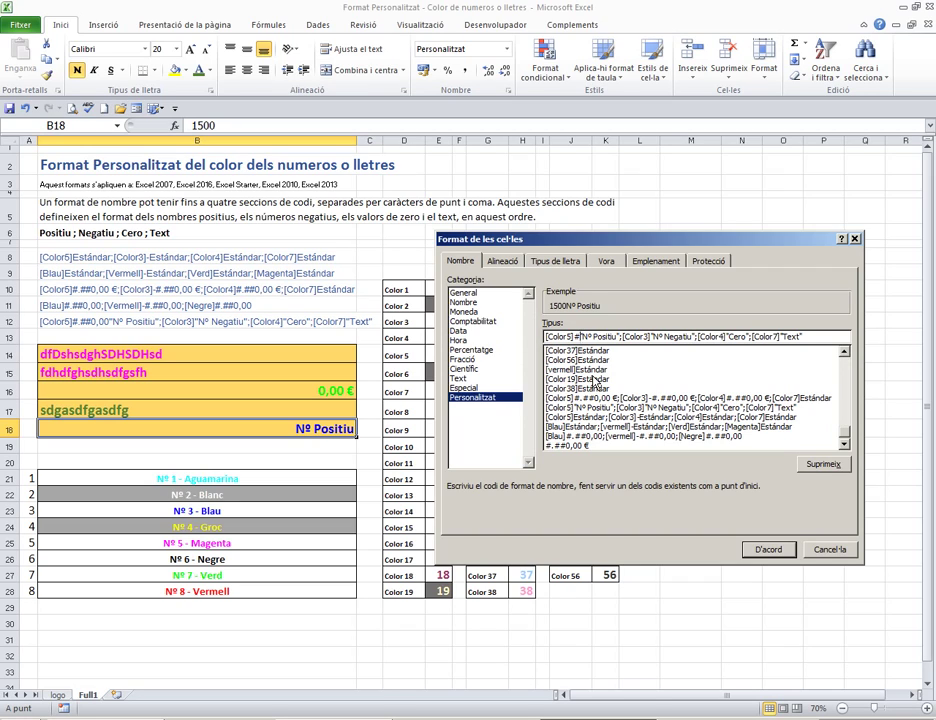
type(".")
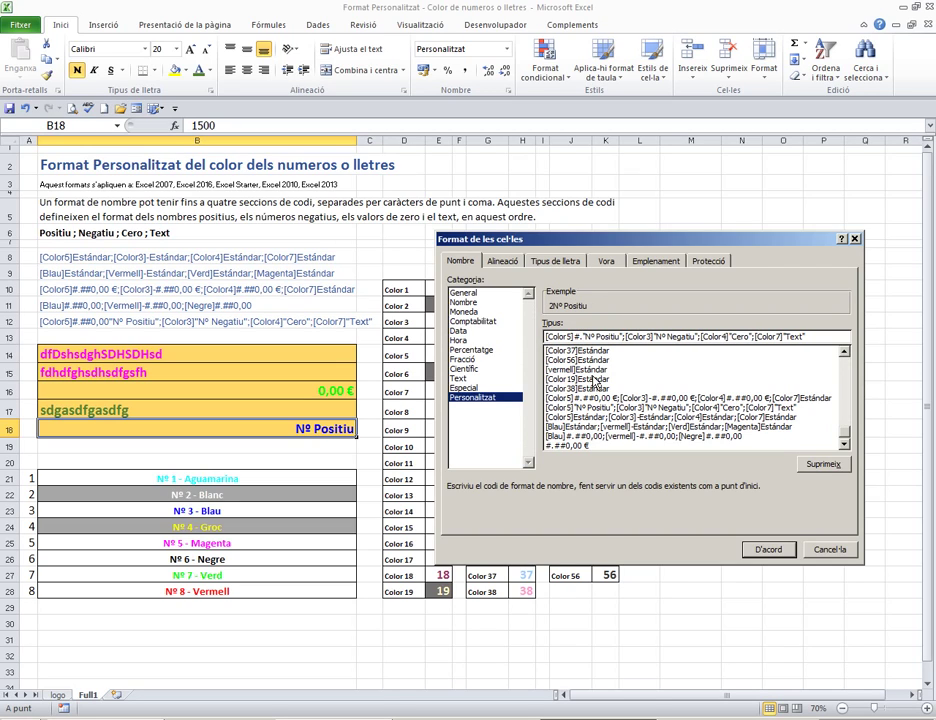
type("-")
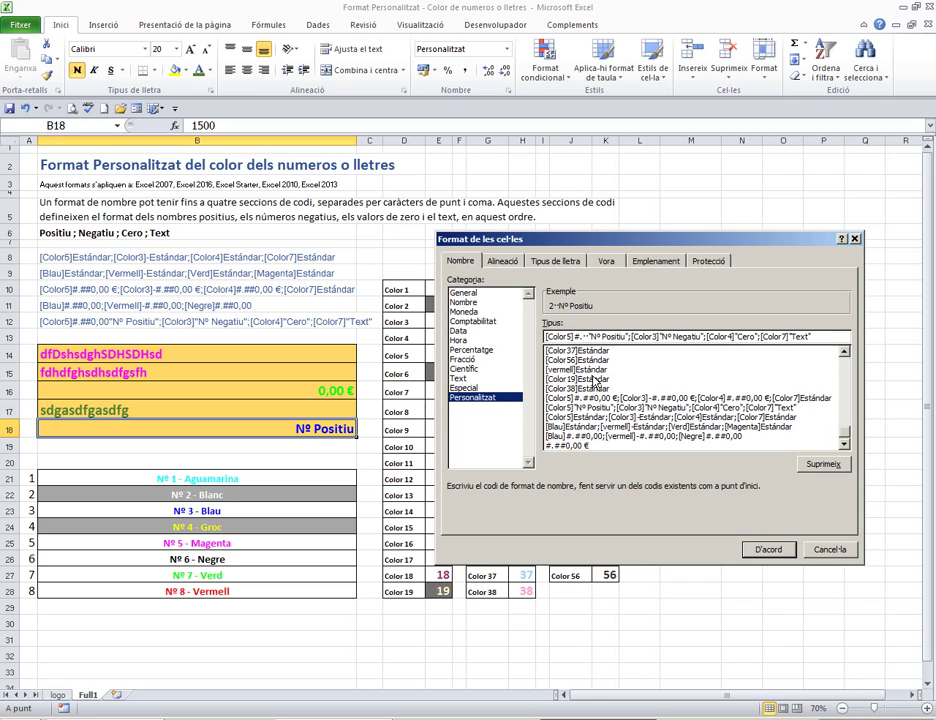
type("0")
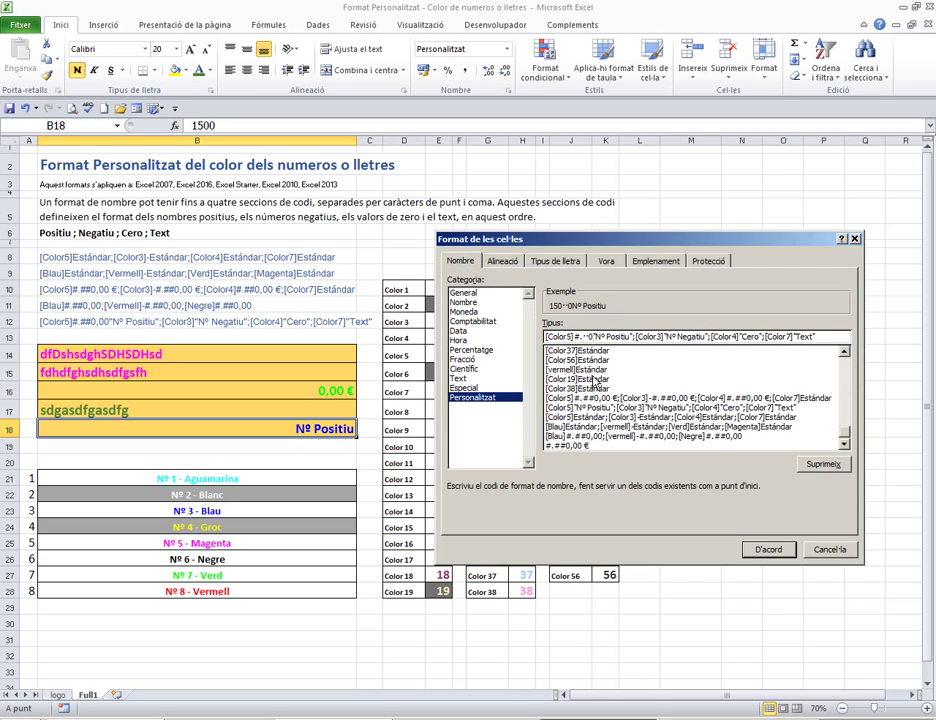
type(",00")
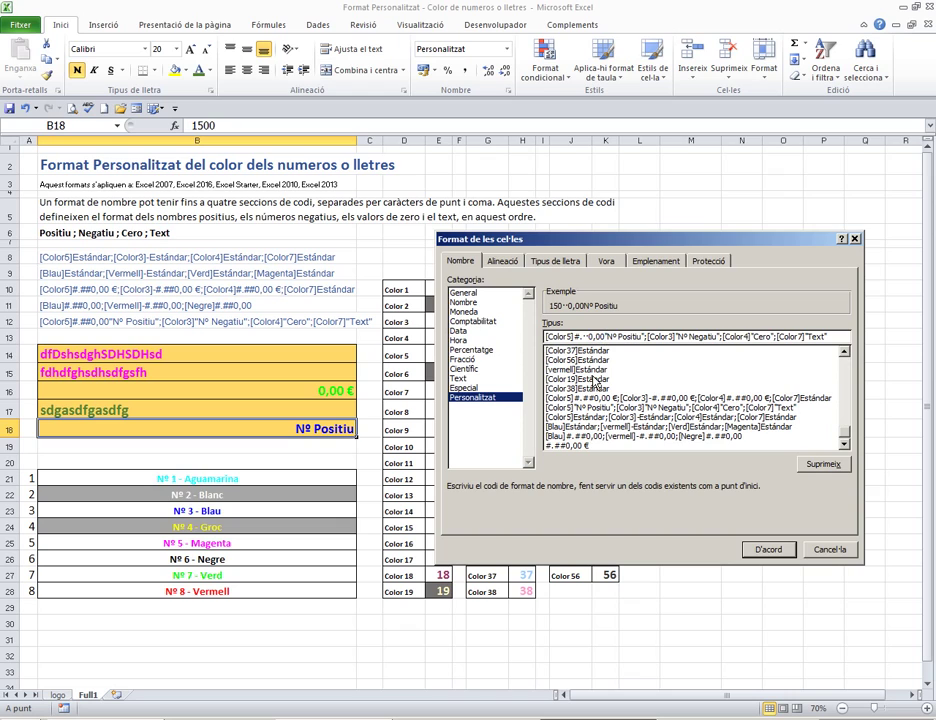
left_click(768, 549)
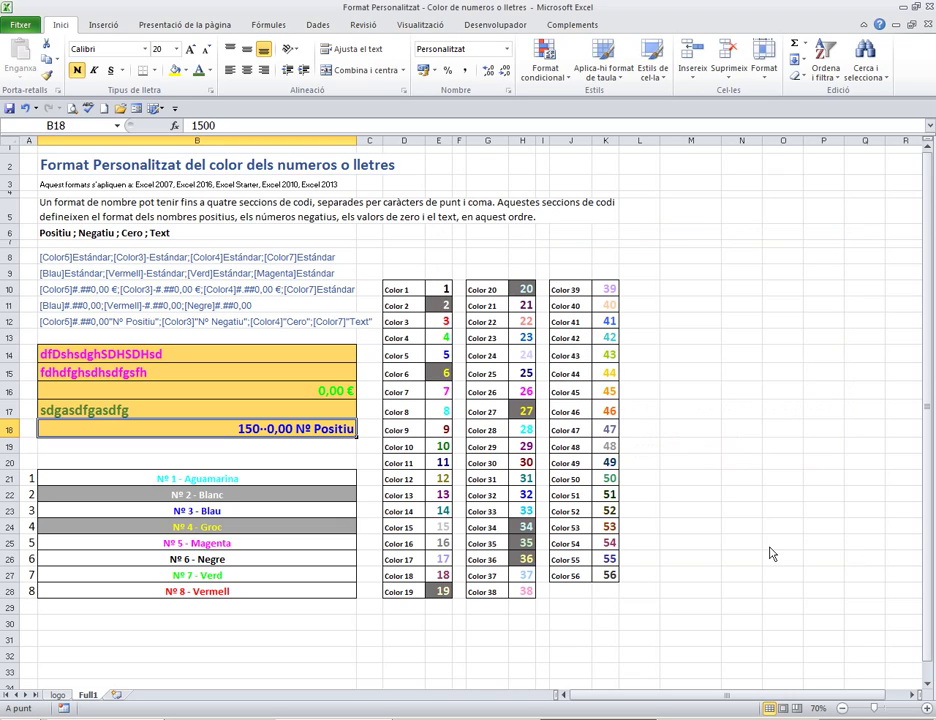
double_click(277, 429)
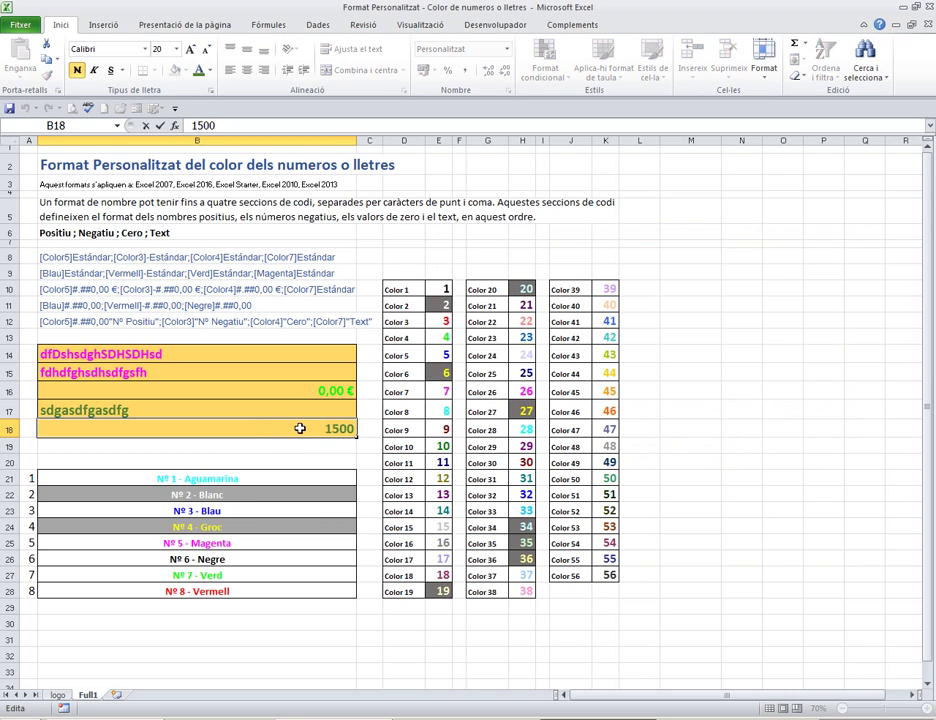
left_click_drag(327, 497, 325, 479)
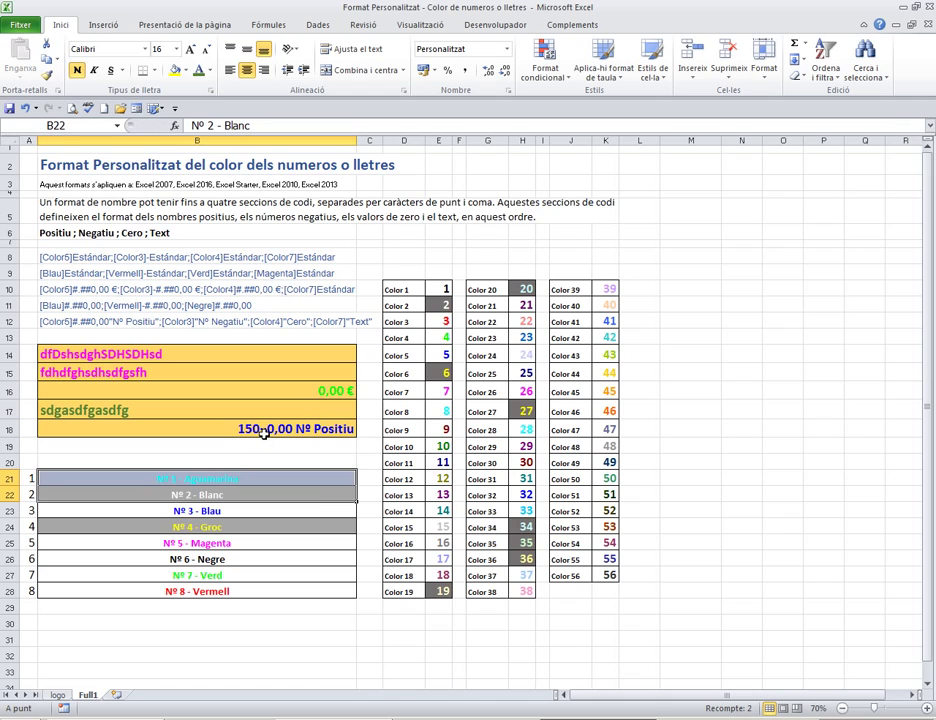
left_click(265, 429)
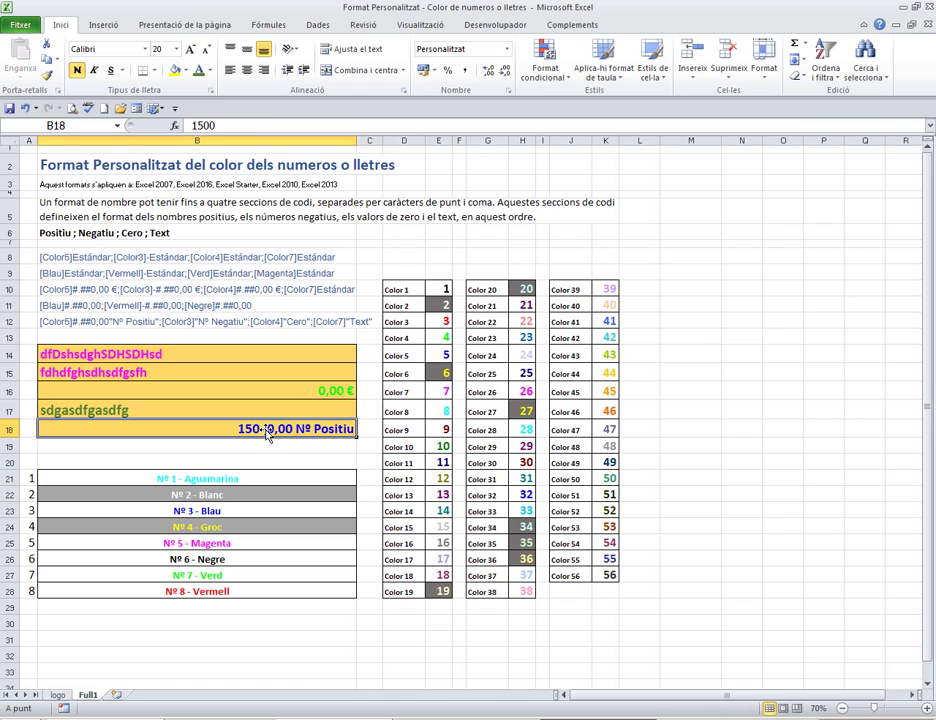
double_click(265, 430)
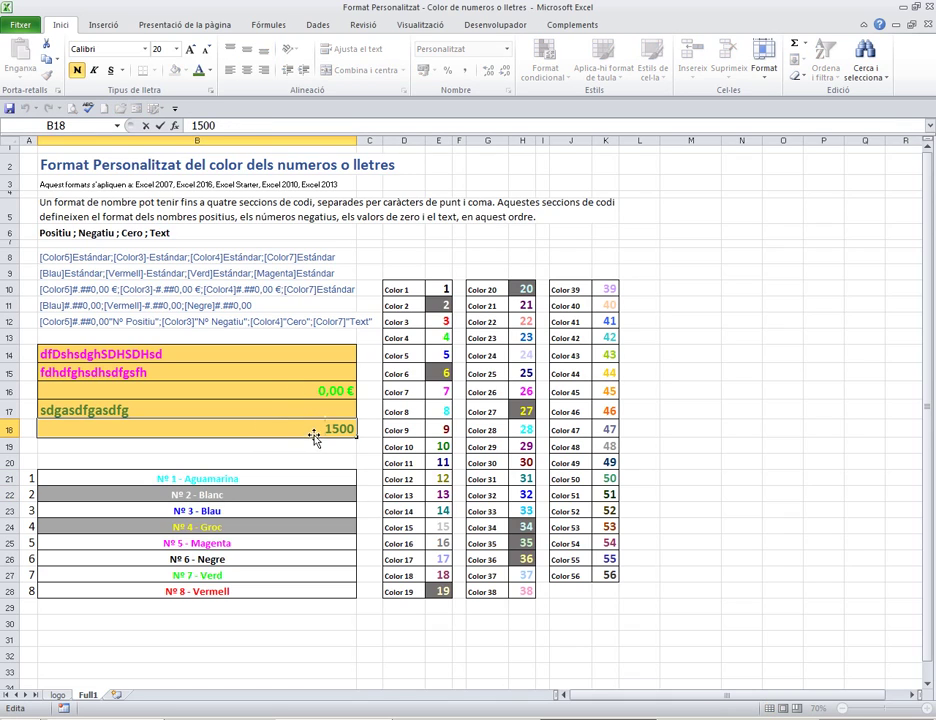
left_click(45, 322)
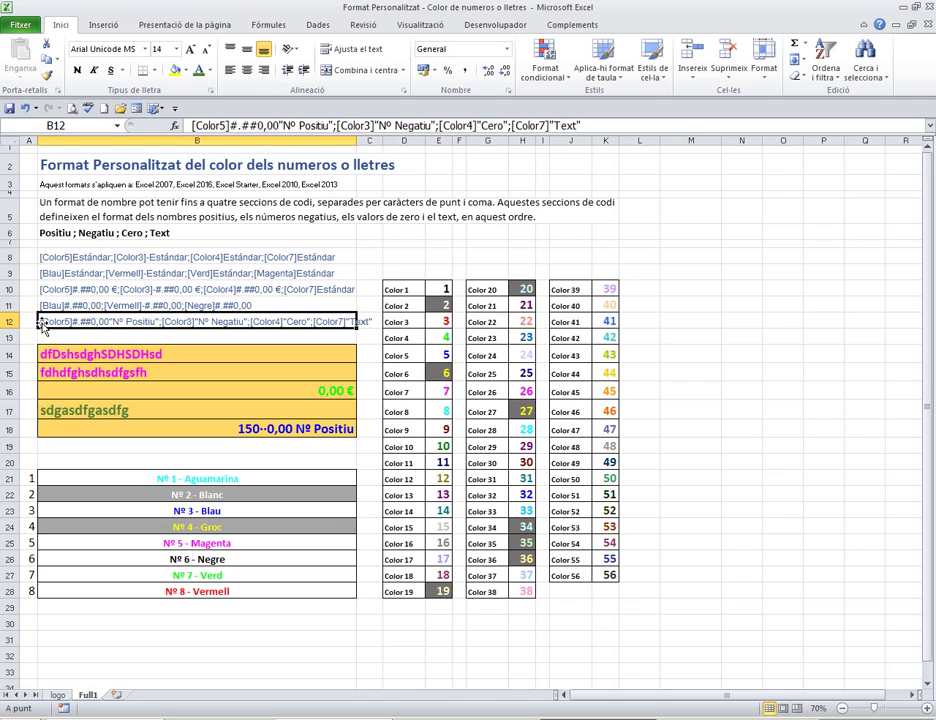
left_click_drag(581, 125, 149, 123)
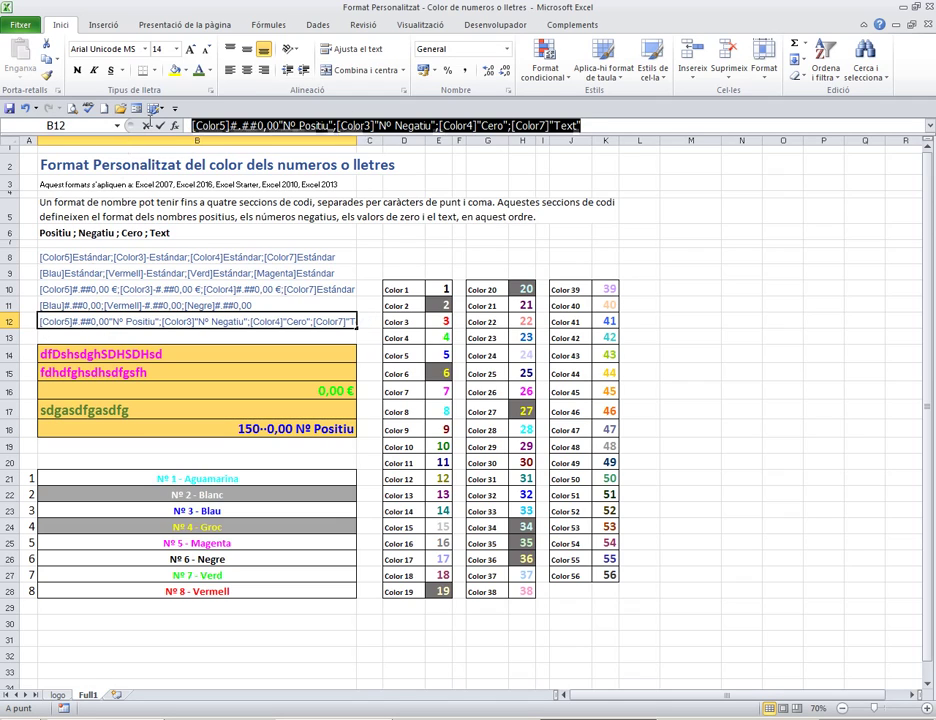
right_click(195, 126)
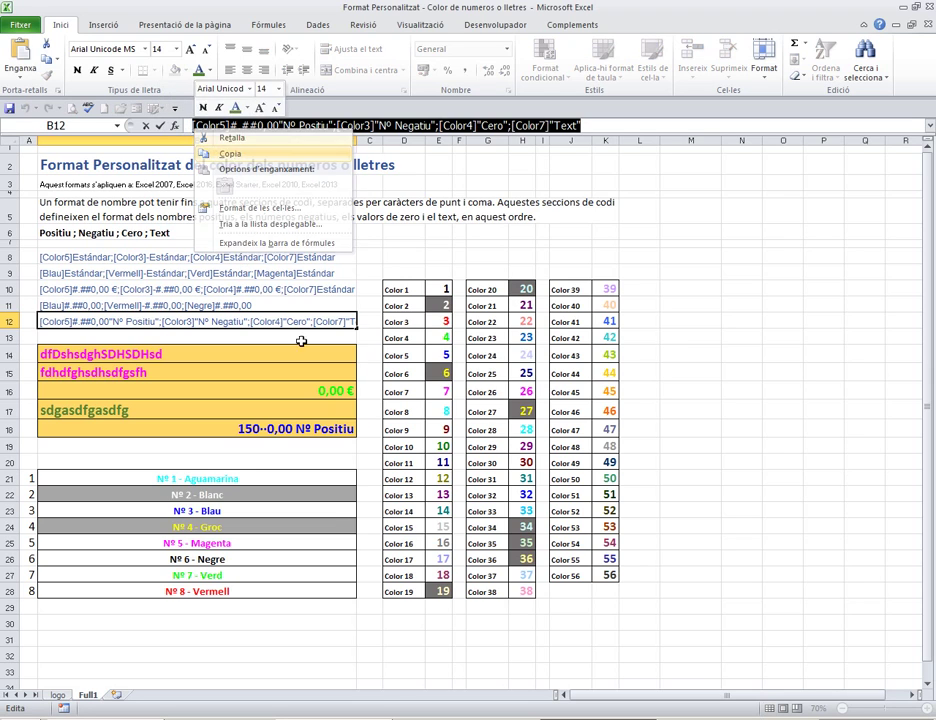
key("Escape")
left_click(280, 428)
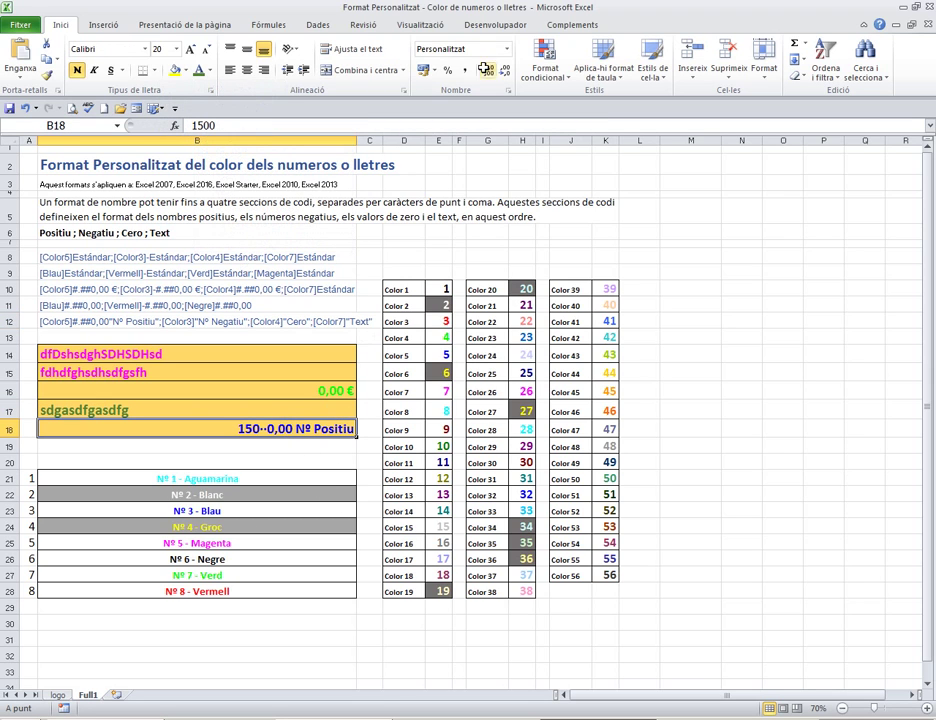
Paste B12's format code into B18's custom format, showing 1.500,00Nº Positiu in blue.
left_click(506, 48)
left_click(505, 538)
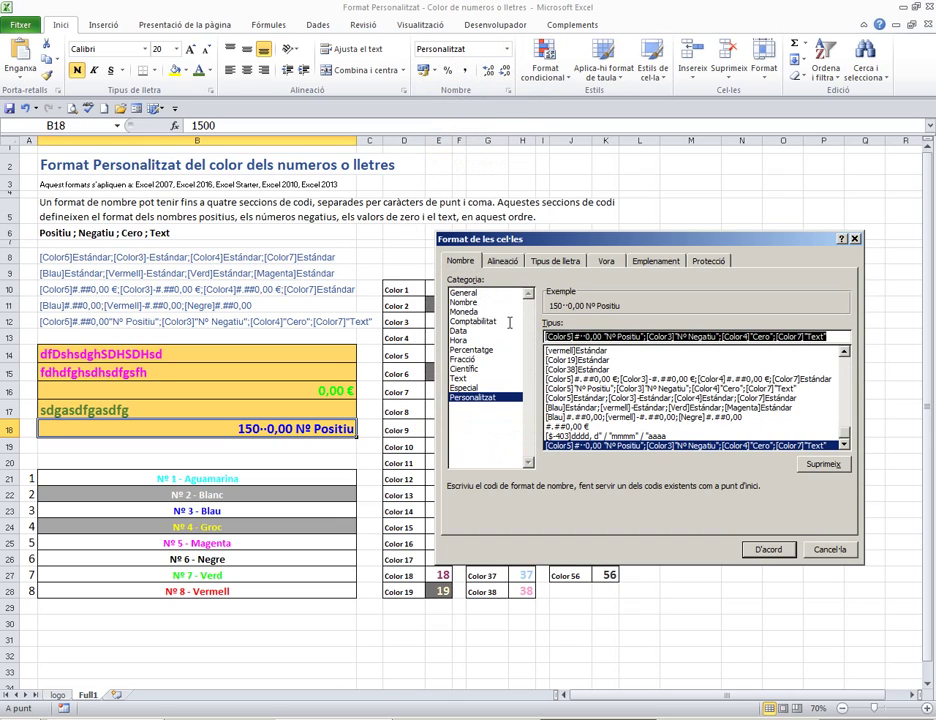
type("[Color5]#.##0,00\"Nº Positiu\";[Color3]\"Nº Negatiu\";[Color4]\"Cero\";[Color7]\"Text\"")
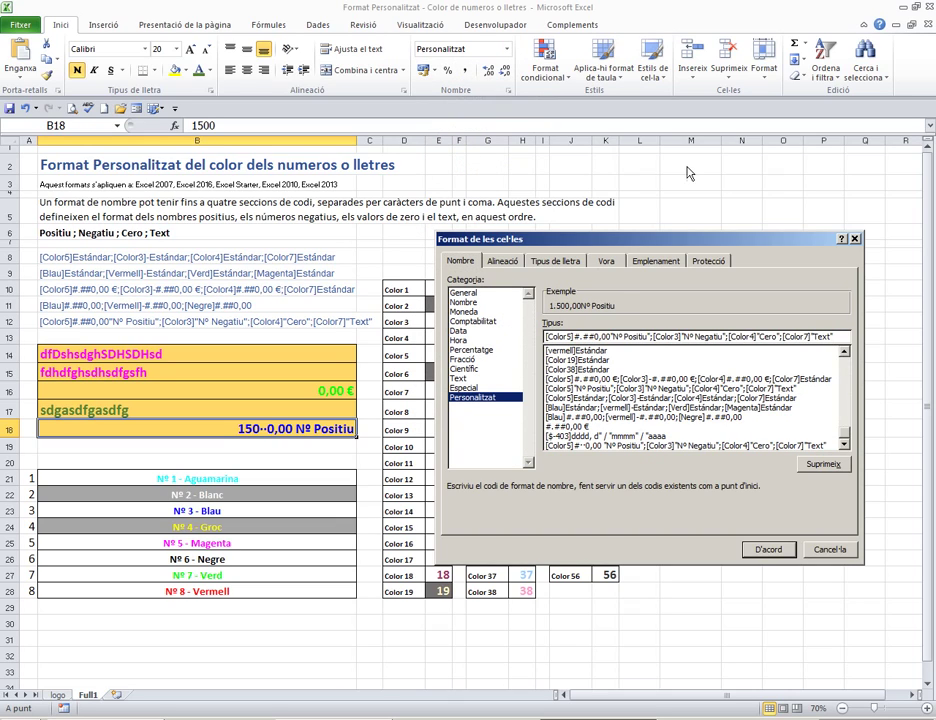
left_click(766, 549)
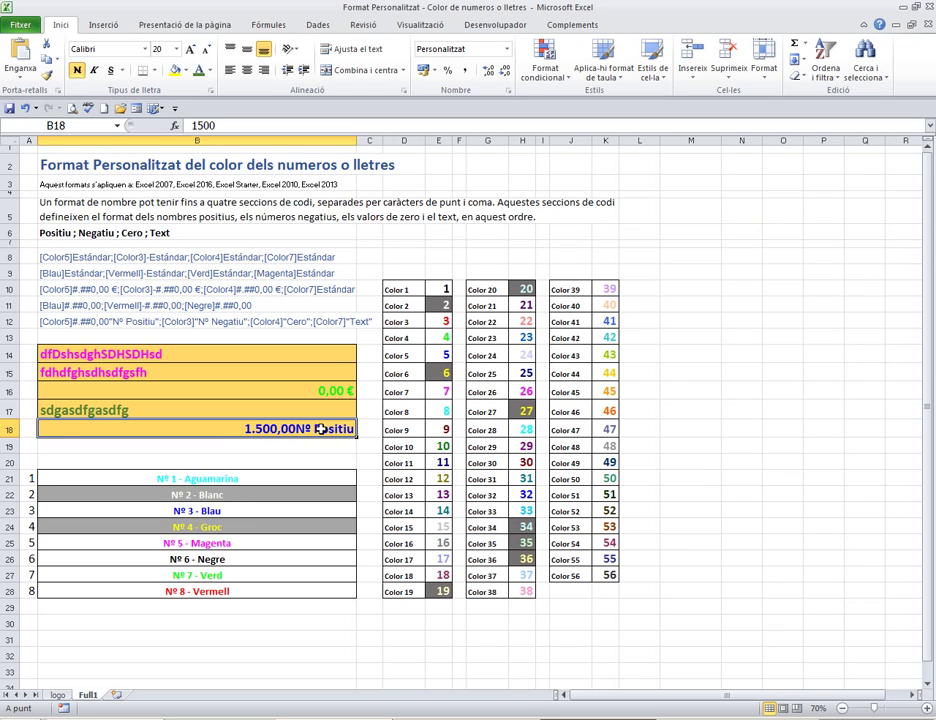
left_click(330, 462)
left_click(320, 430)
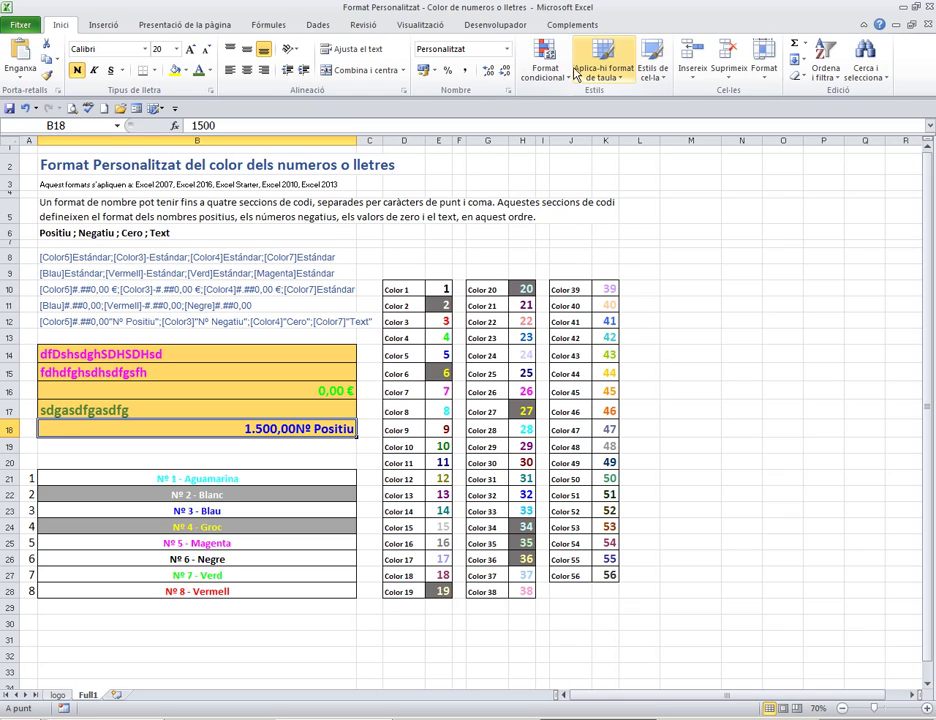
Remove the #.##0,00 number part from B18's custom format so 1500 shows as blue Nº Positiu.
left_click(508, 52)
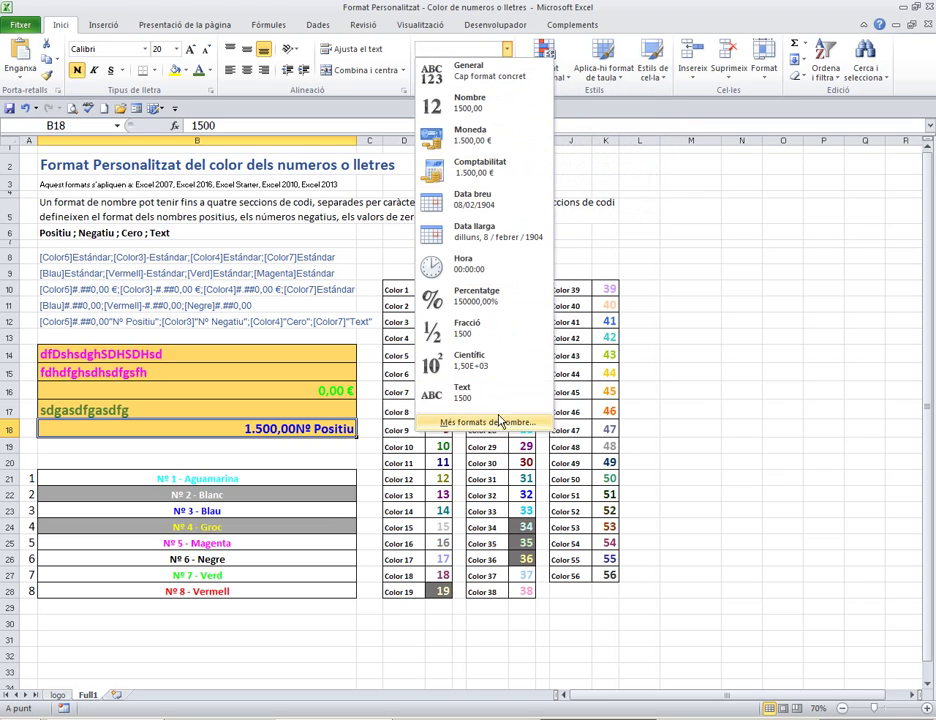
left_click(505, 537)
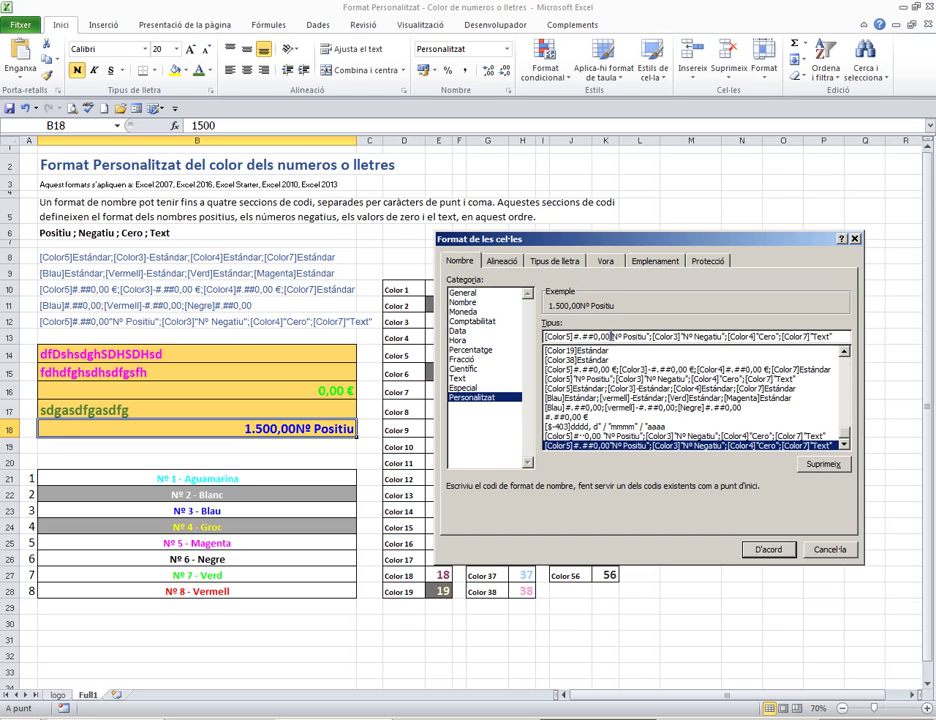
key("BackSpace")
key("BackSpace")
key("BackSpace")
key("BackSpace")
key("BackSpace")
key("BackSpace")
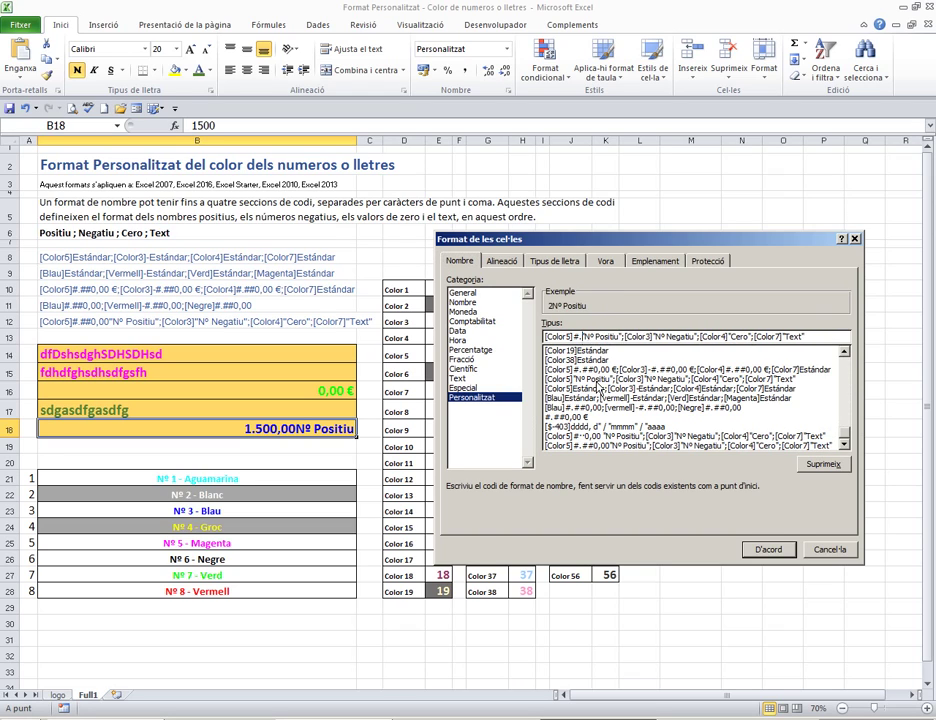
key("BackSpace")
key("Return")
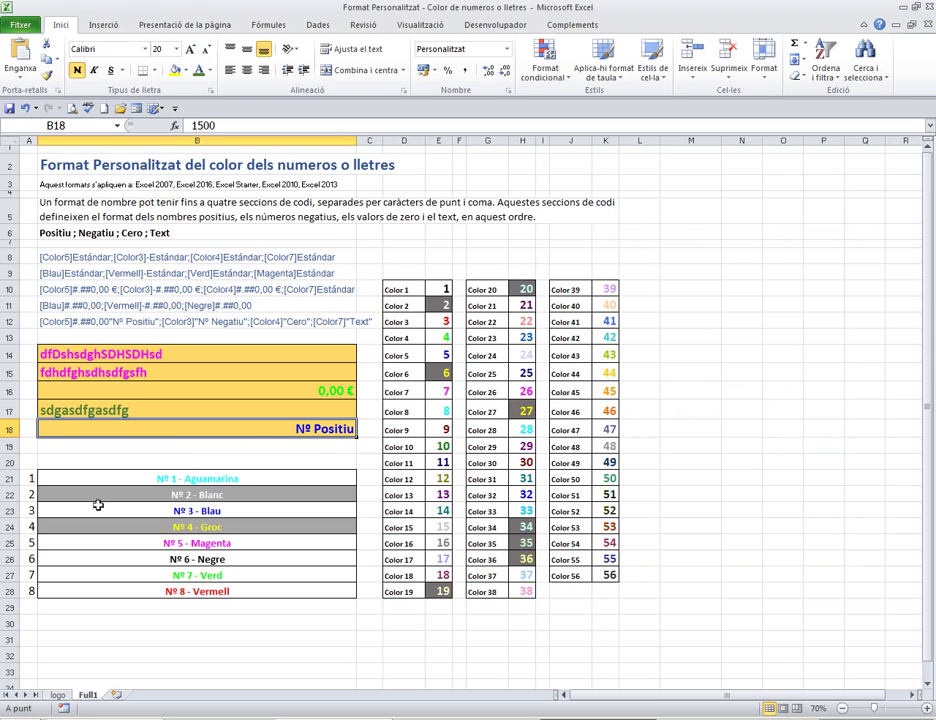
left_click_drag(412, 462, 150, 462)
left_click(262, 430)
Delete #.##0,00 after [Color5] in B12's example code, leaving only the four coloured labels.
double_click(117, 321)
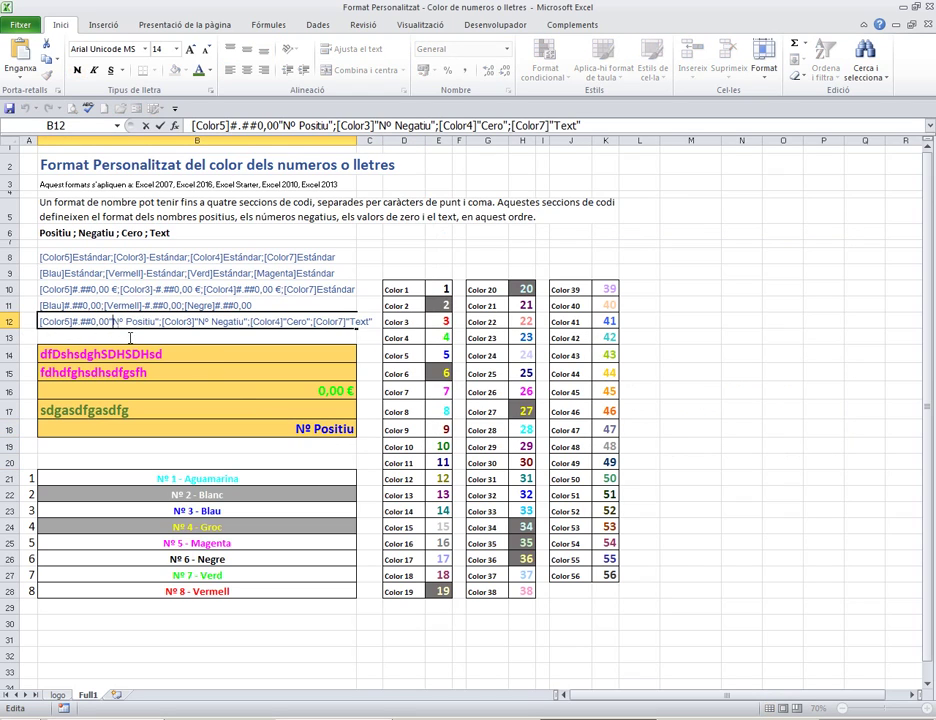
key("BackSpace")
key("BackSpace")
key("BackSpace")
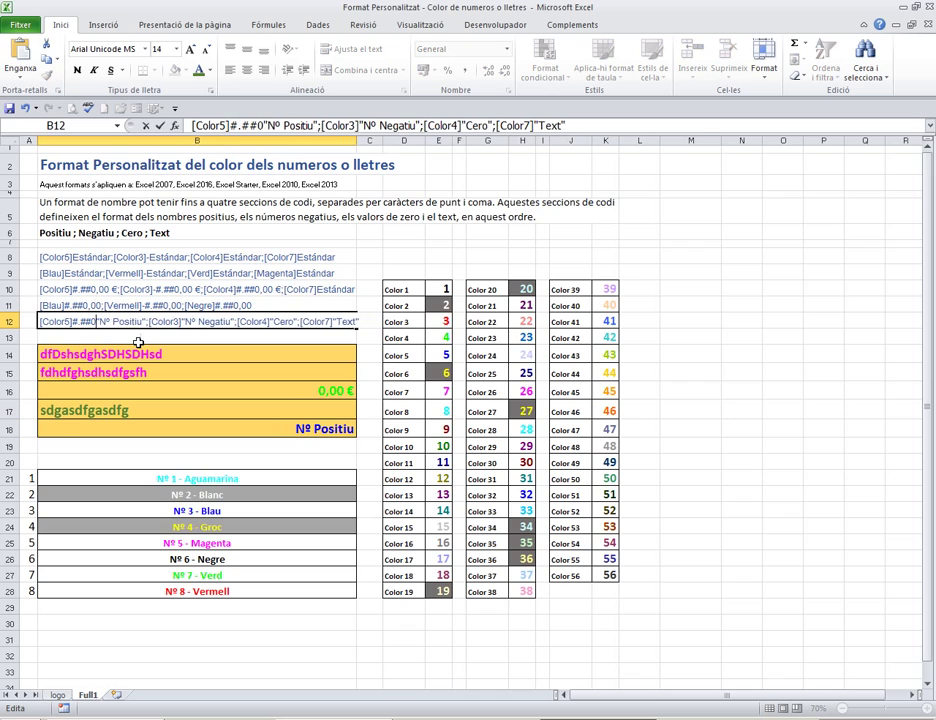
key("BackSpace")
key("BackSpace")
key("BackSpace")
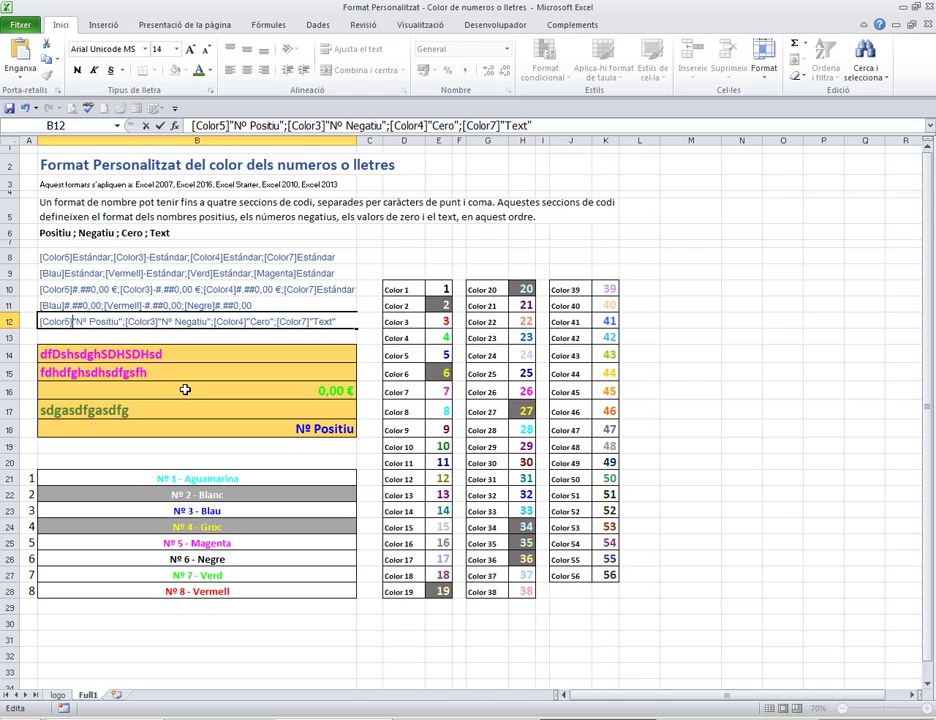
left_click(314, 440)
left_click(320, 426)
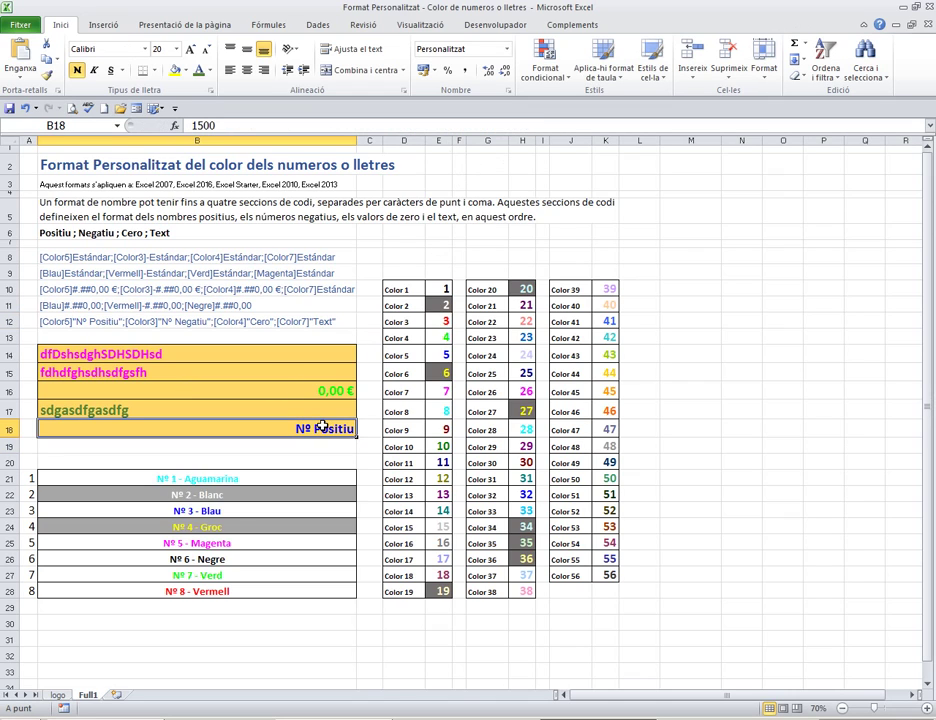
Enter -56000 and then 0 in B18 to see the Nº Negatiu and Cero labels.
type("-56")
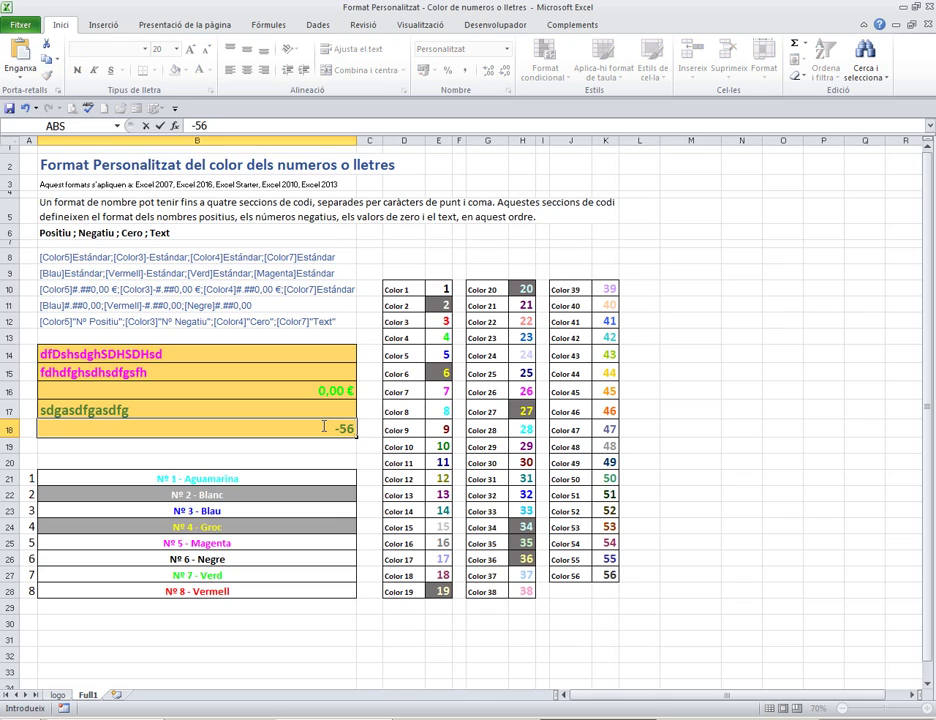
type("000")
key("Return")
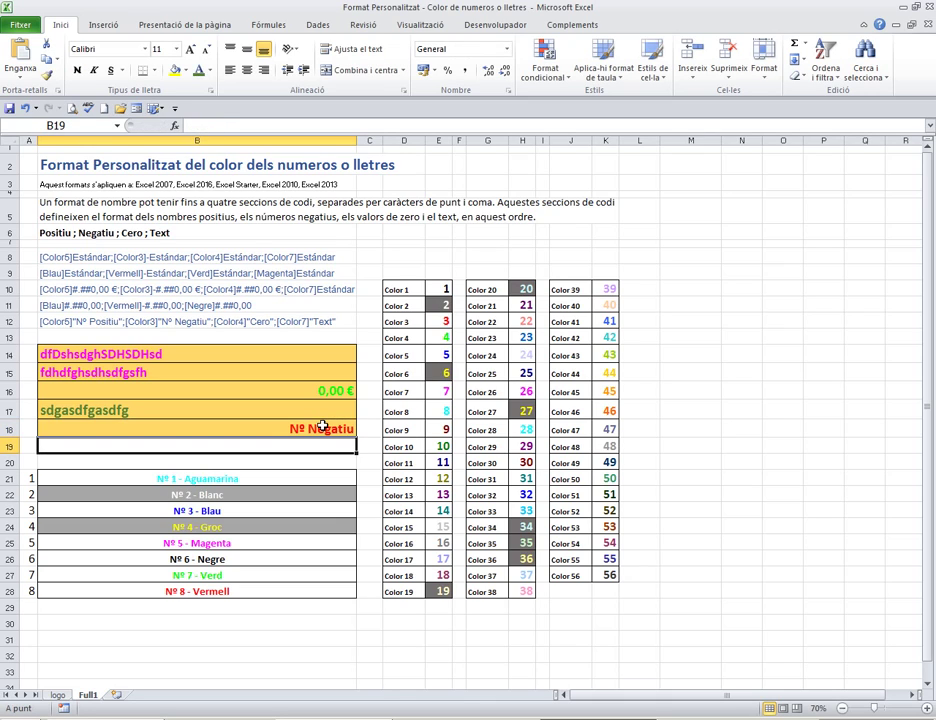
left_click(321, 430)
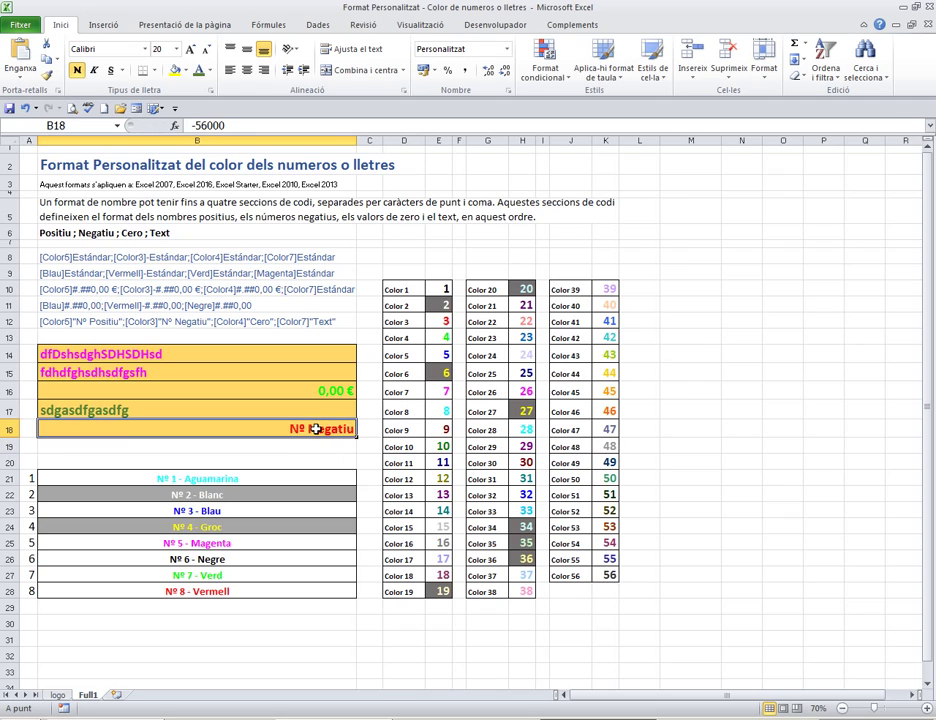
type("0")
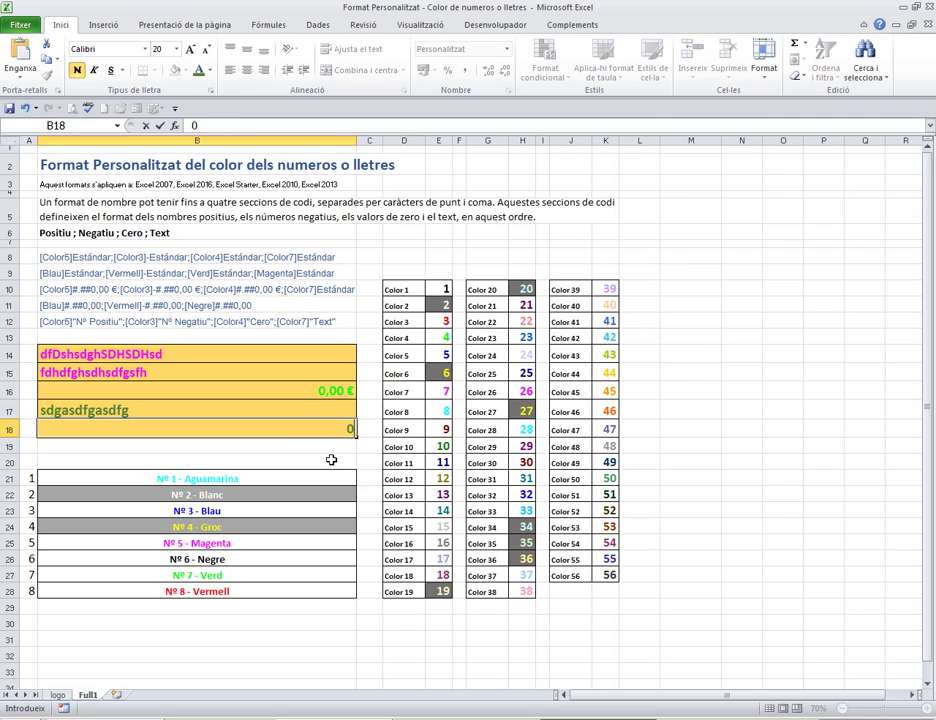
key("Return")
left_click(325, 430)
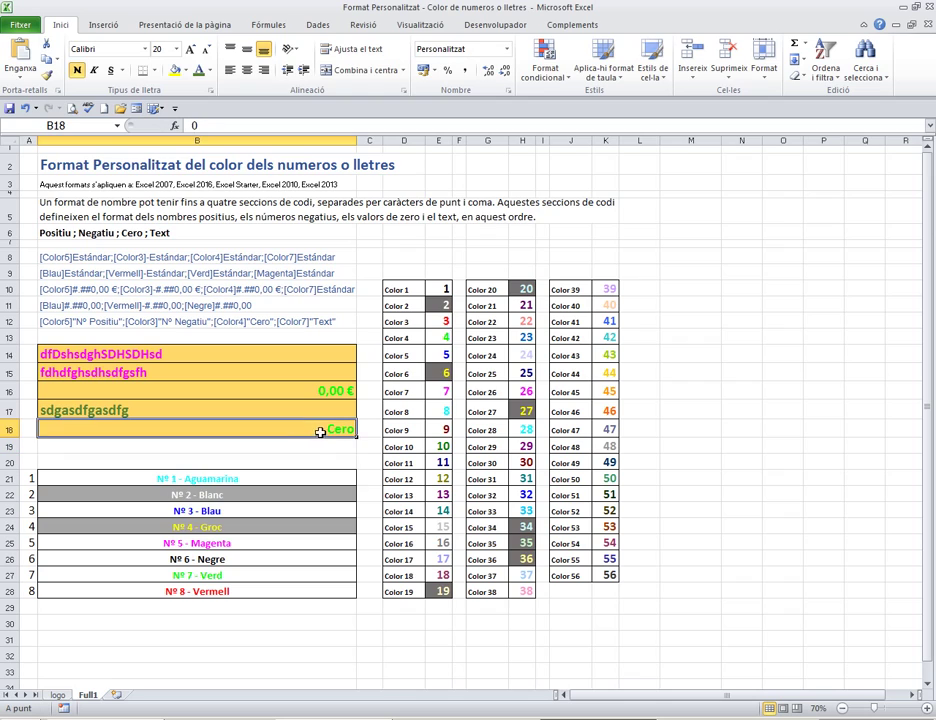
Enter a sample text string in B18 so it displays as the magenta Text label.
type("ddsg")
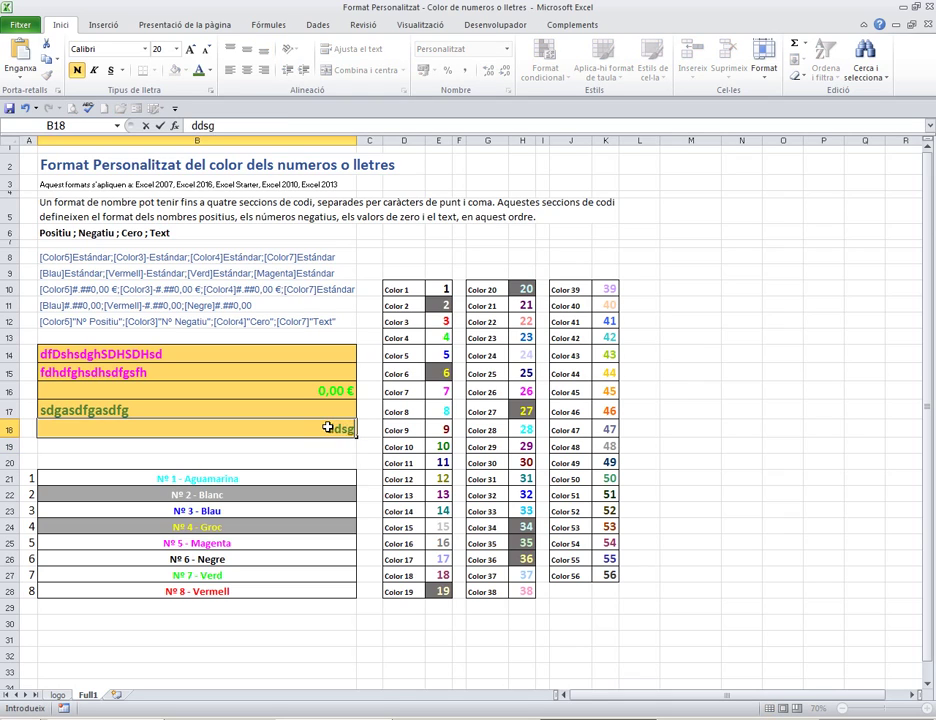
type("asghashasfhahfsd")
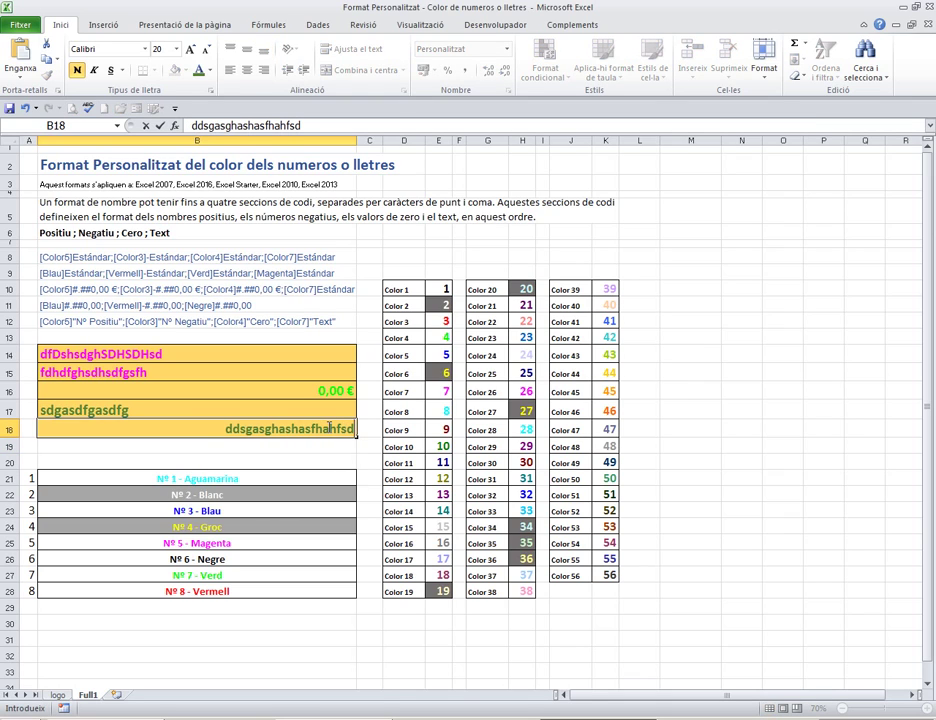
type(" vcdfdff adsfgad")
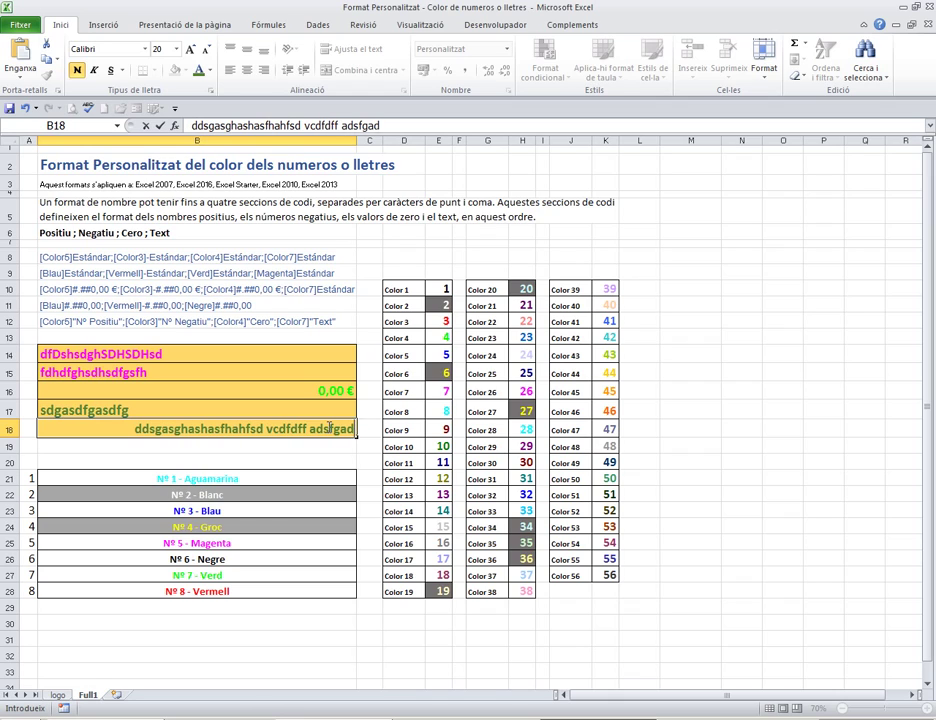
key("Return")
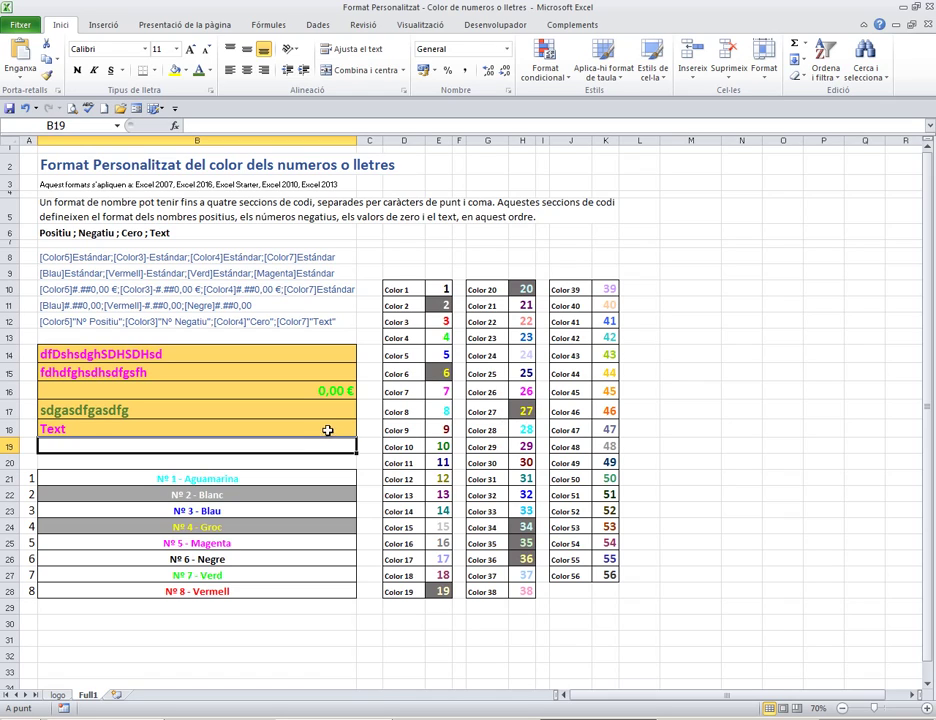
left_click(326, 429)
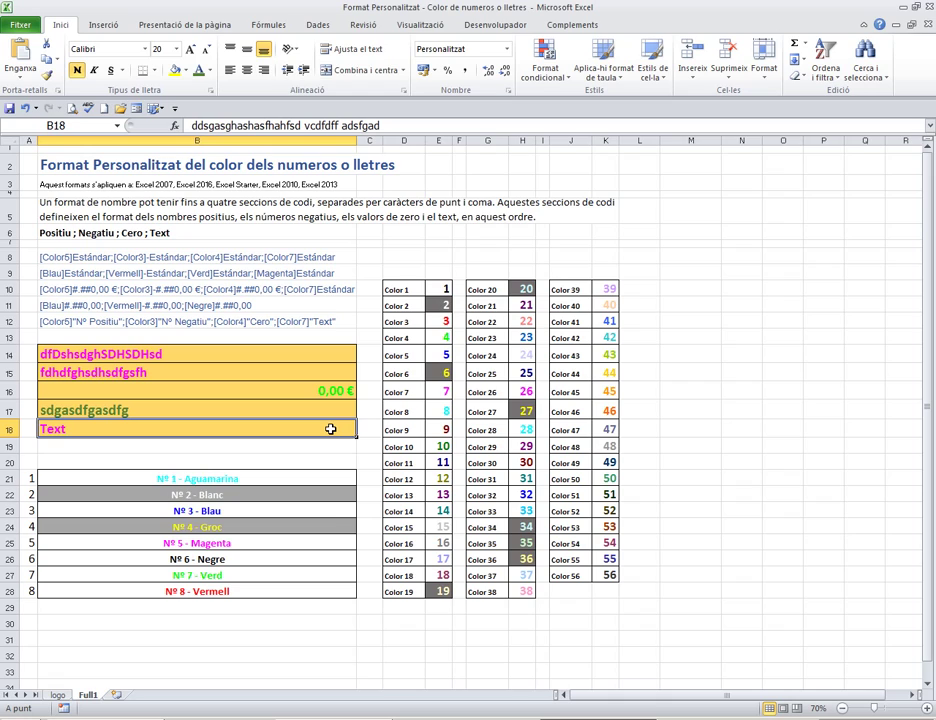
left_click(336, 445)
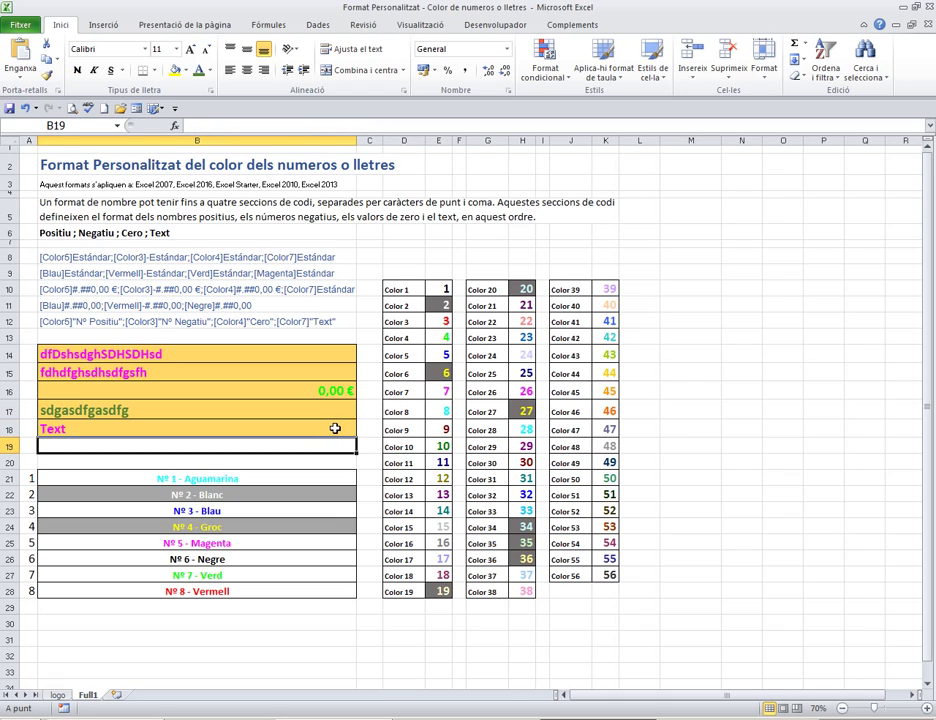
left_click(335, 428)
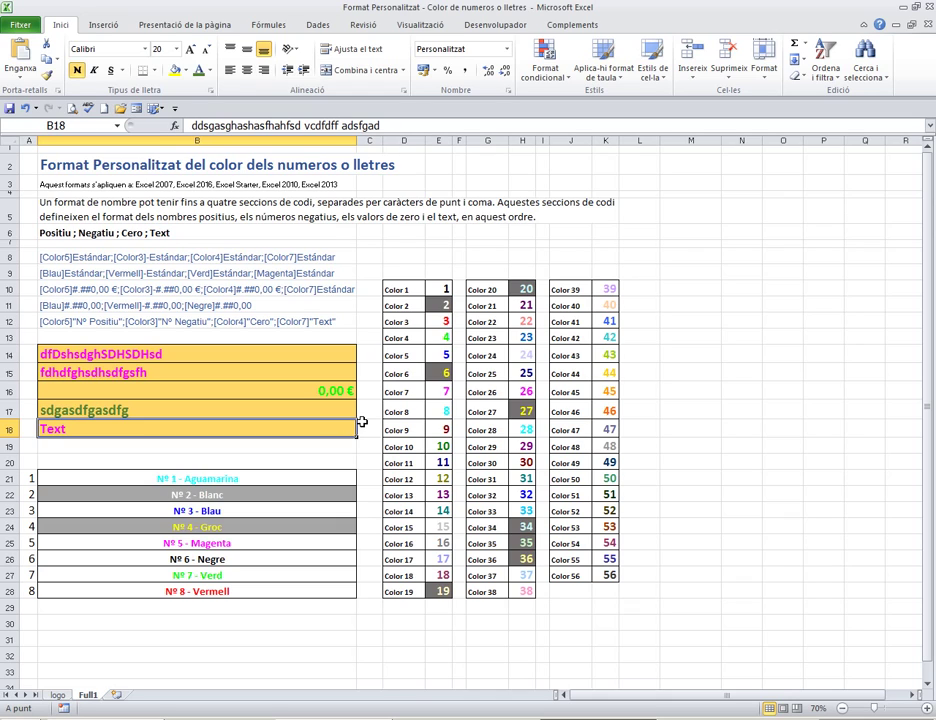
Link B18 to B14 with the formula =B14.
type("=")
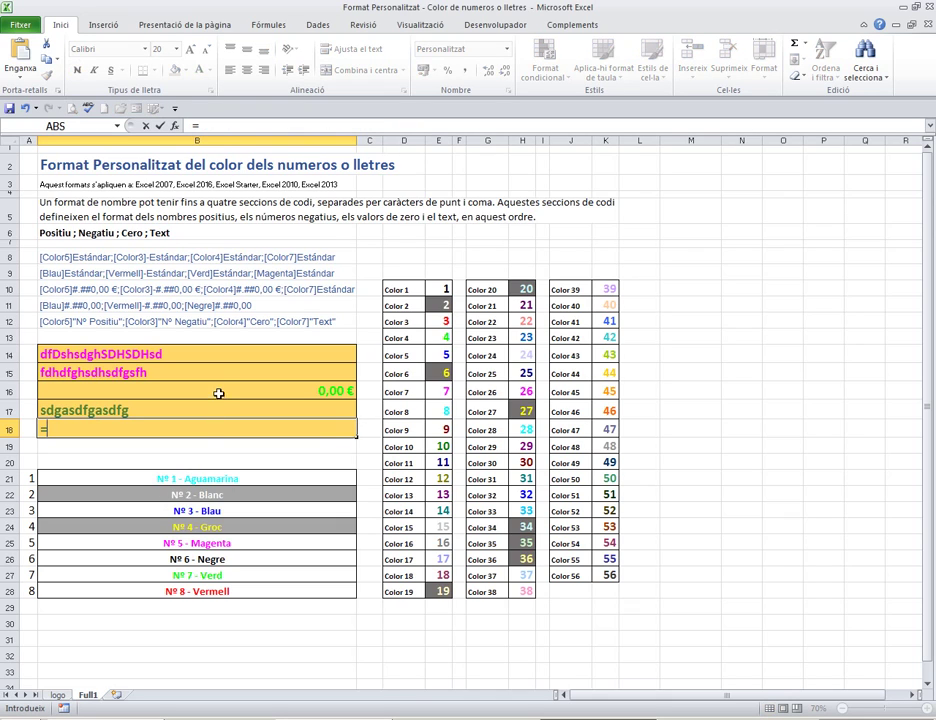
left_click(209, 354)
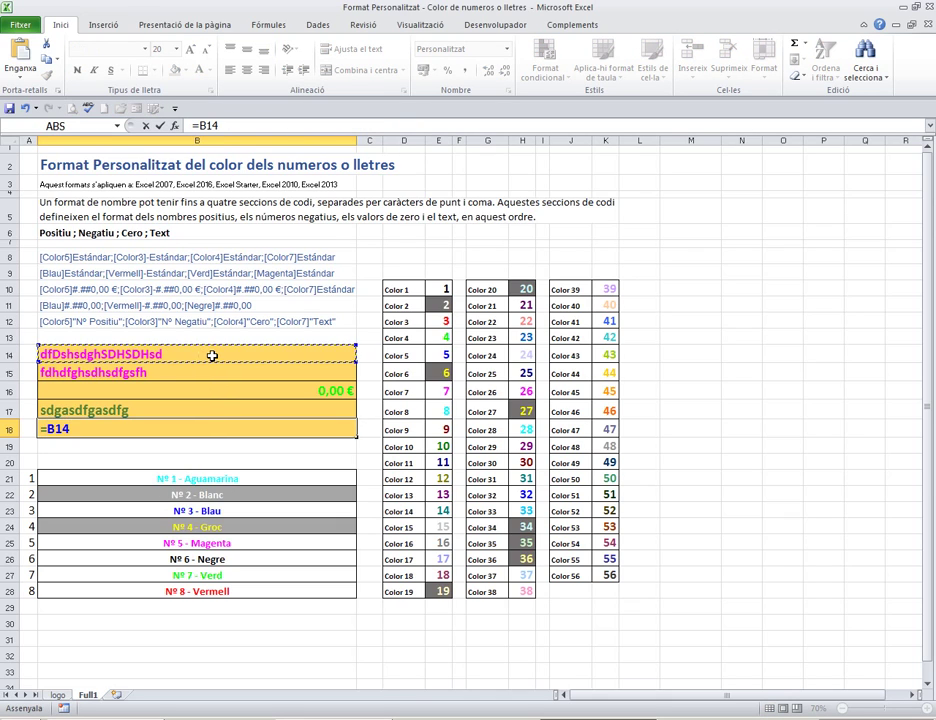
key("Return")
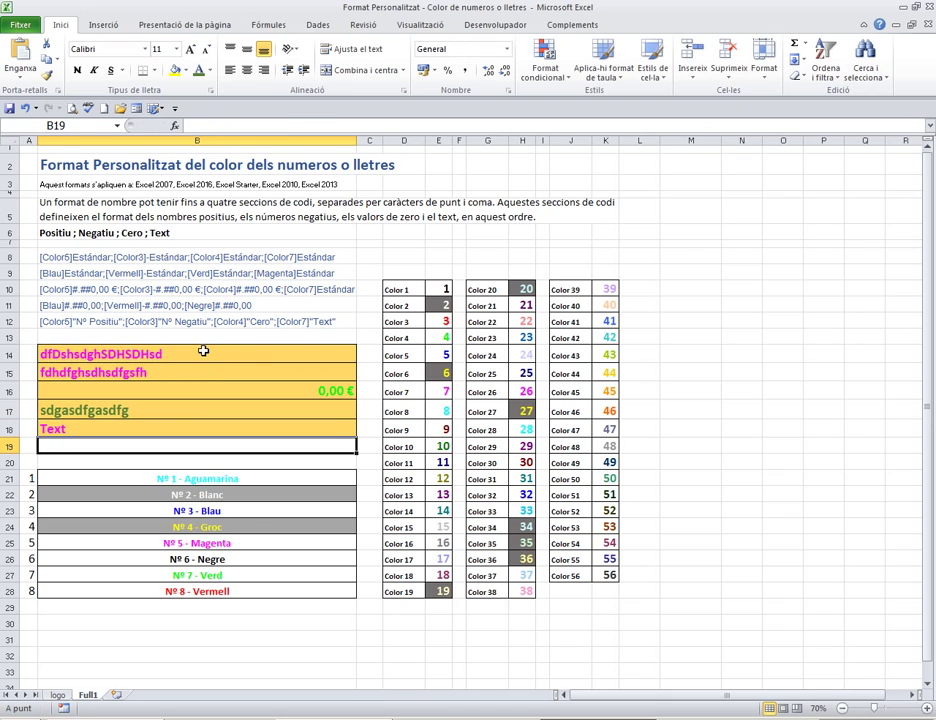
Enter 15000, -5666 and 0 in B14, watching B18's label follow and end on Cero.
left_click(208, 355)
type("15000")
key("Return")
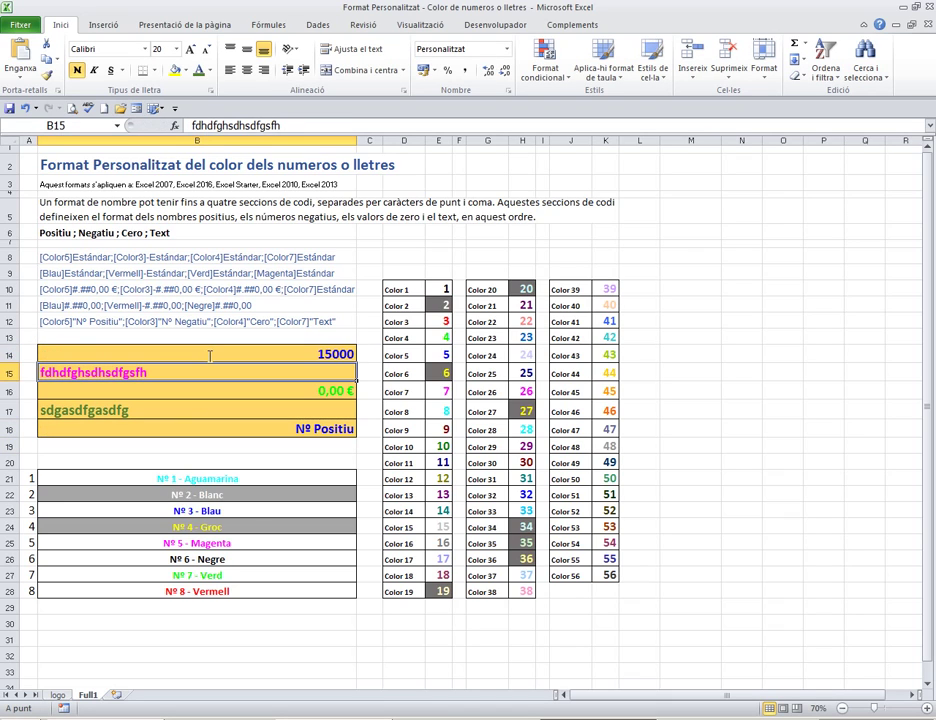
left_click(322, 352)
type("-56")
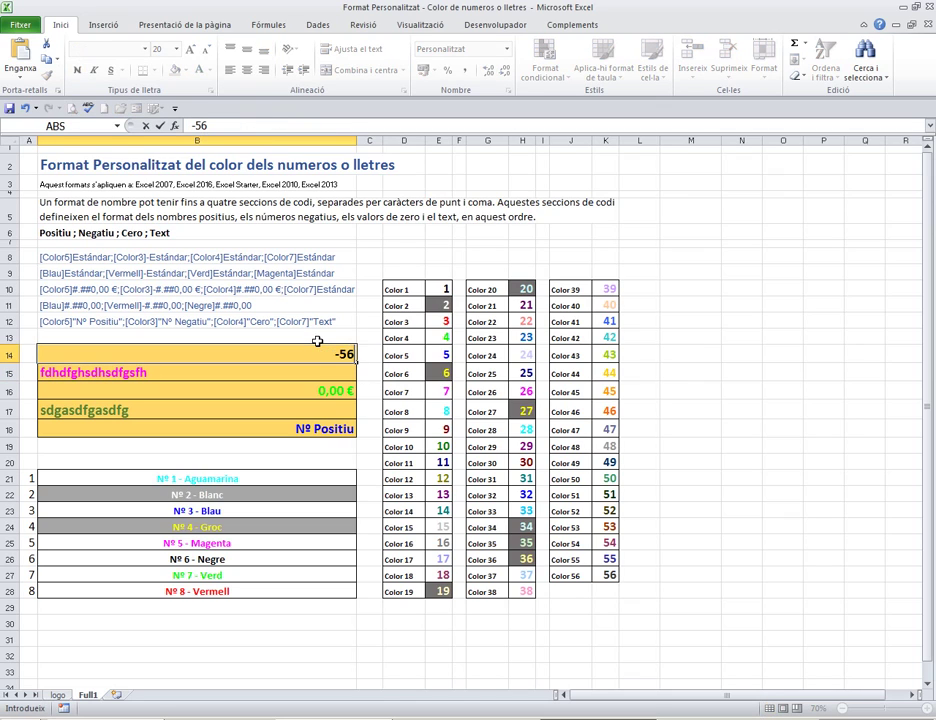
type("66")
key("Return")
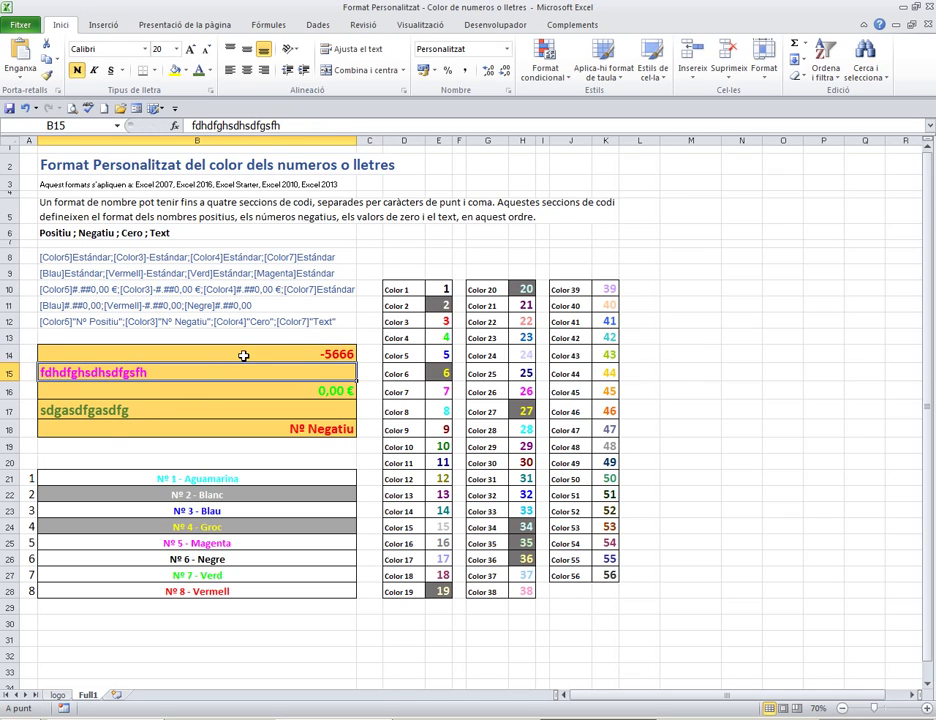
left_click(251, 352)
type("0")
key("Return")
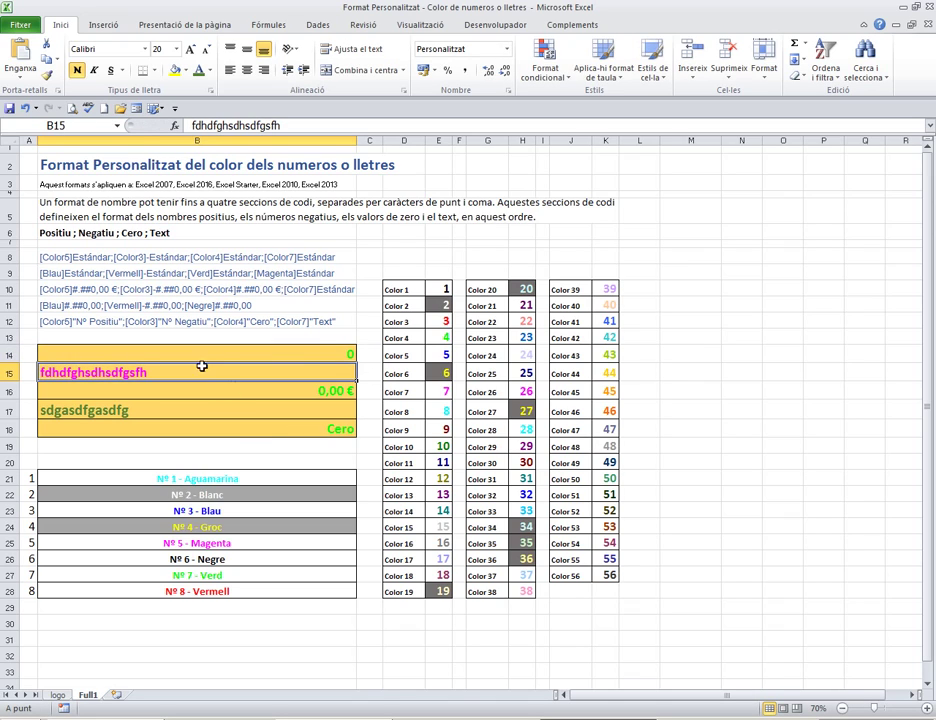
left_click(312, 431)
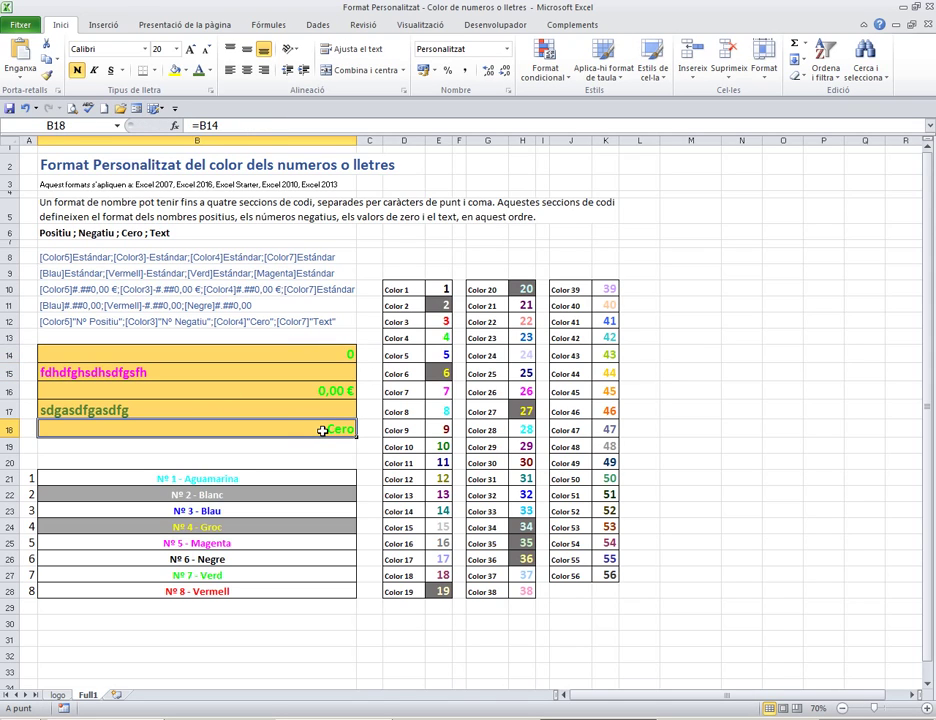